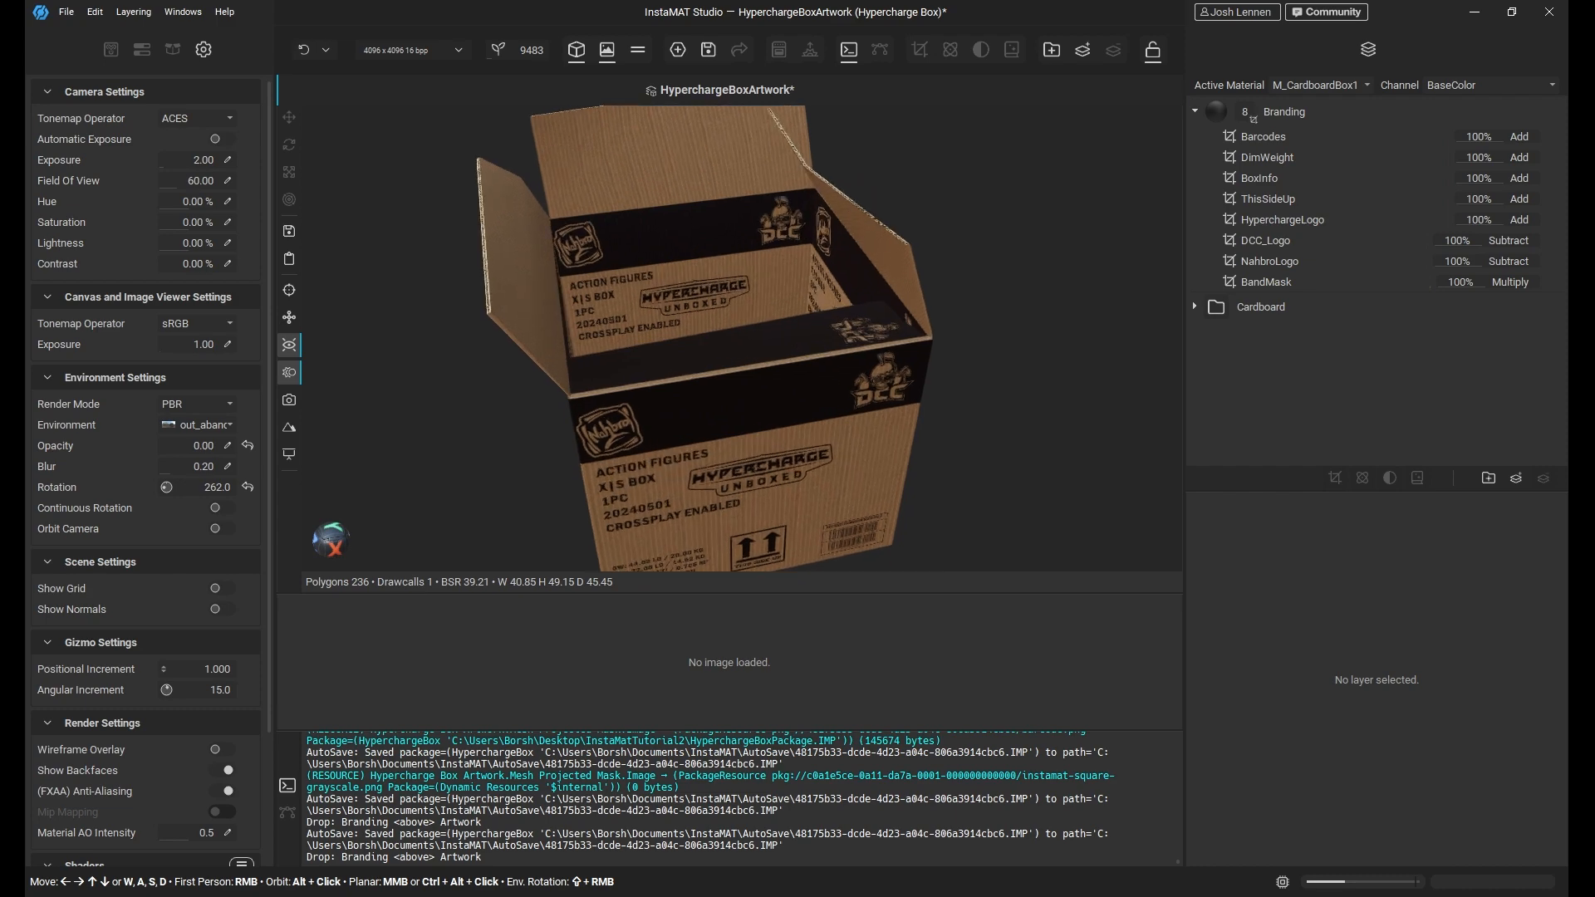
Examine the printed branding on the outer sides, inner walls and folded flap of the cardboard box.
left_click_drag(765, 336, 629, 236, "alt")
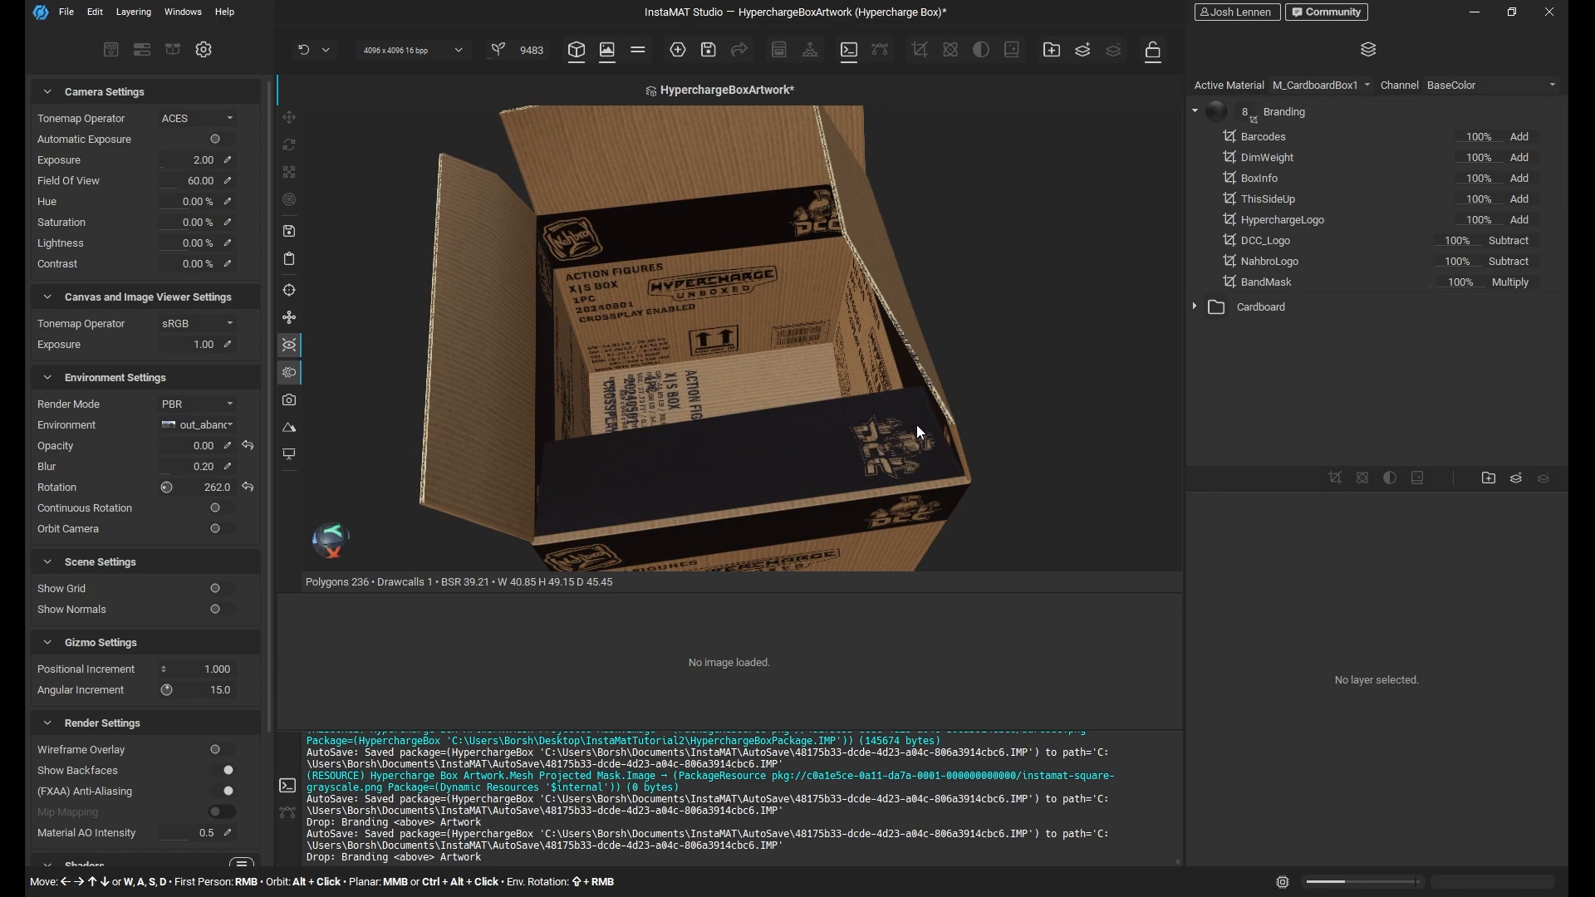
left_click_drag(915, 425, 739, 275, "alt")
left_click_drag(687, 322, 876, 357, "alt")
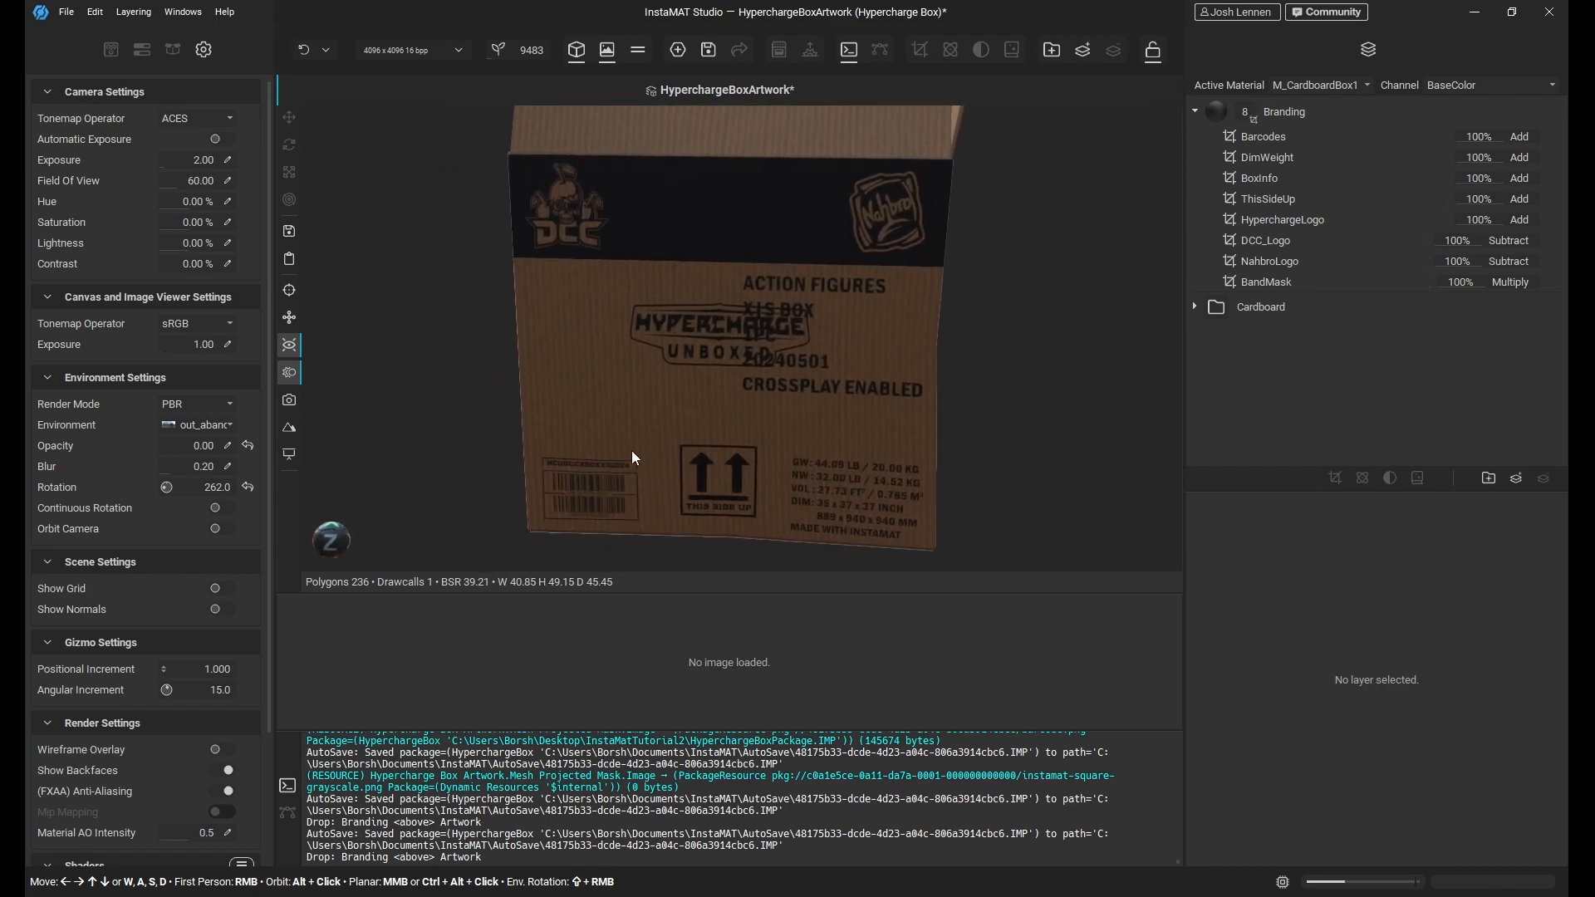
left_click_drag(632, 452, 887, 319, "alt")
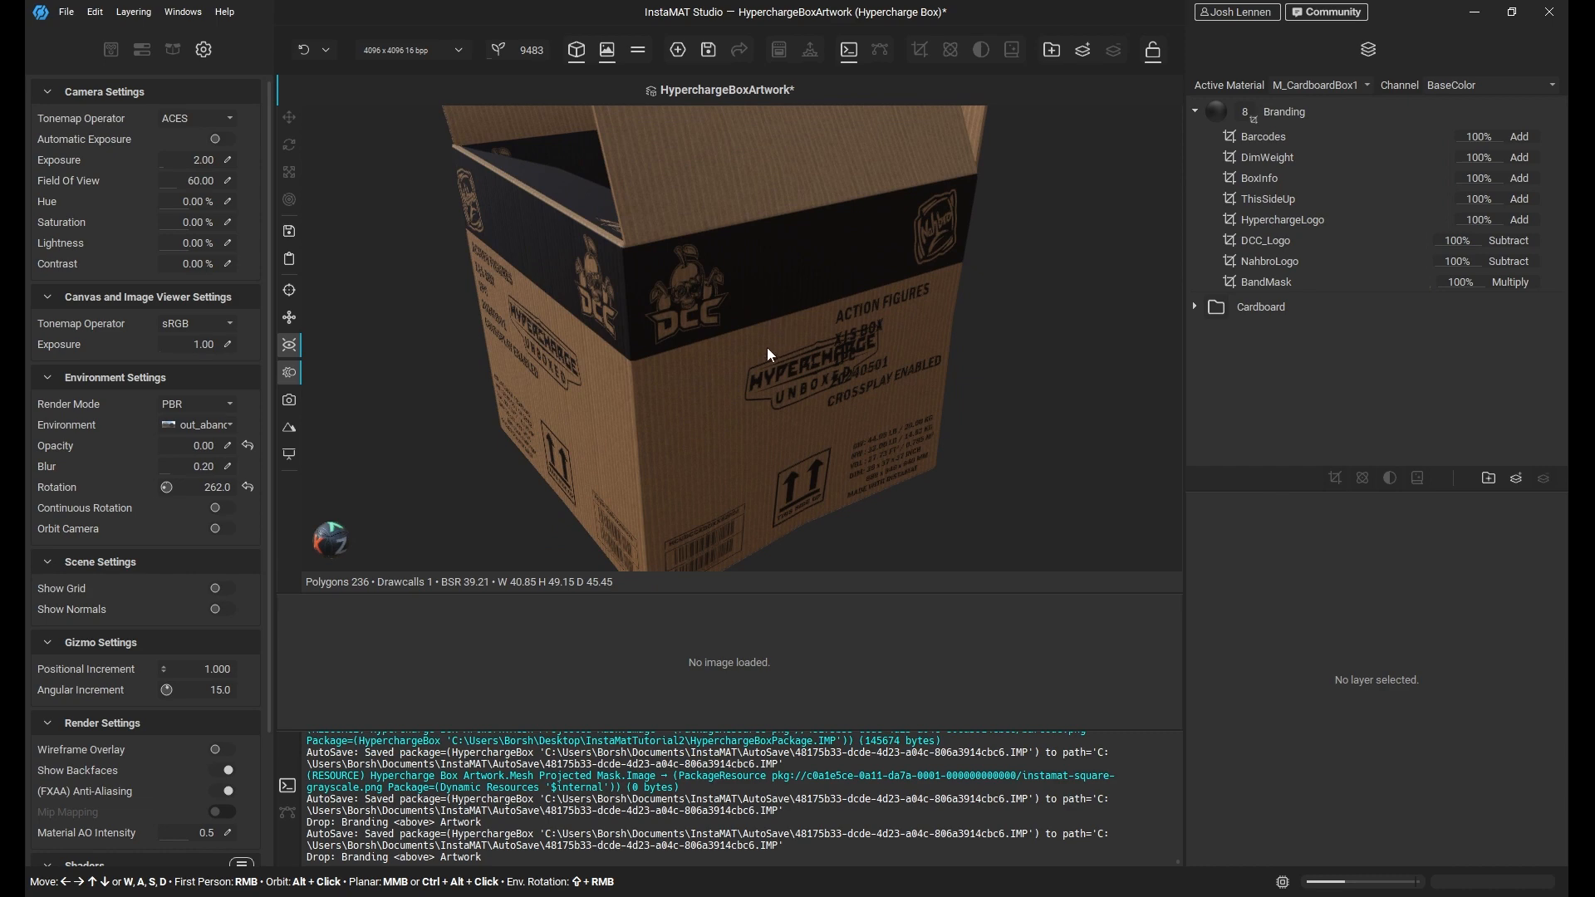
left_click_drag(596, 333, 816, 306, "alt")
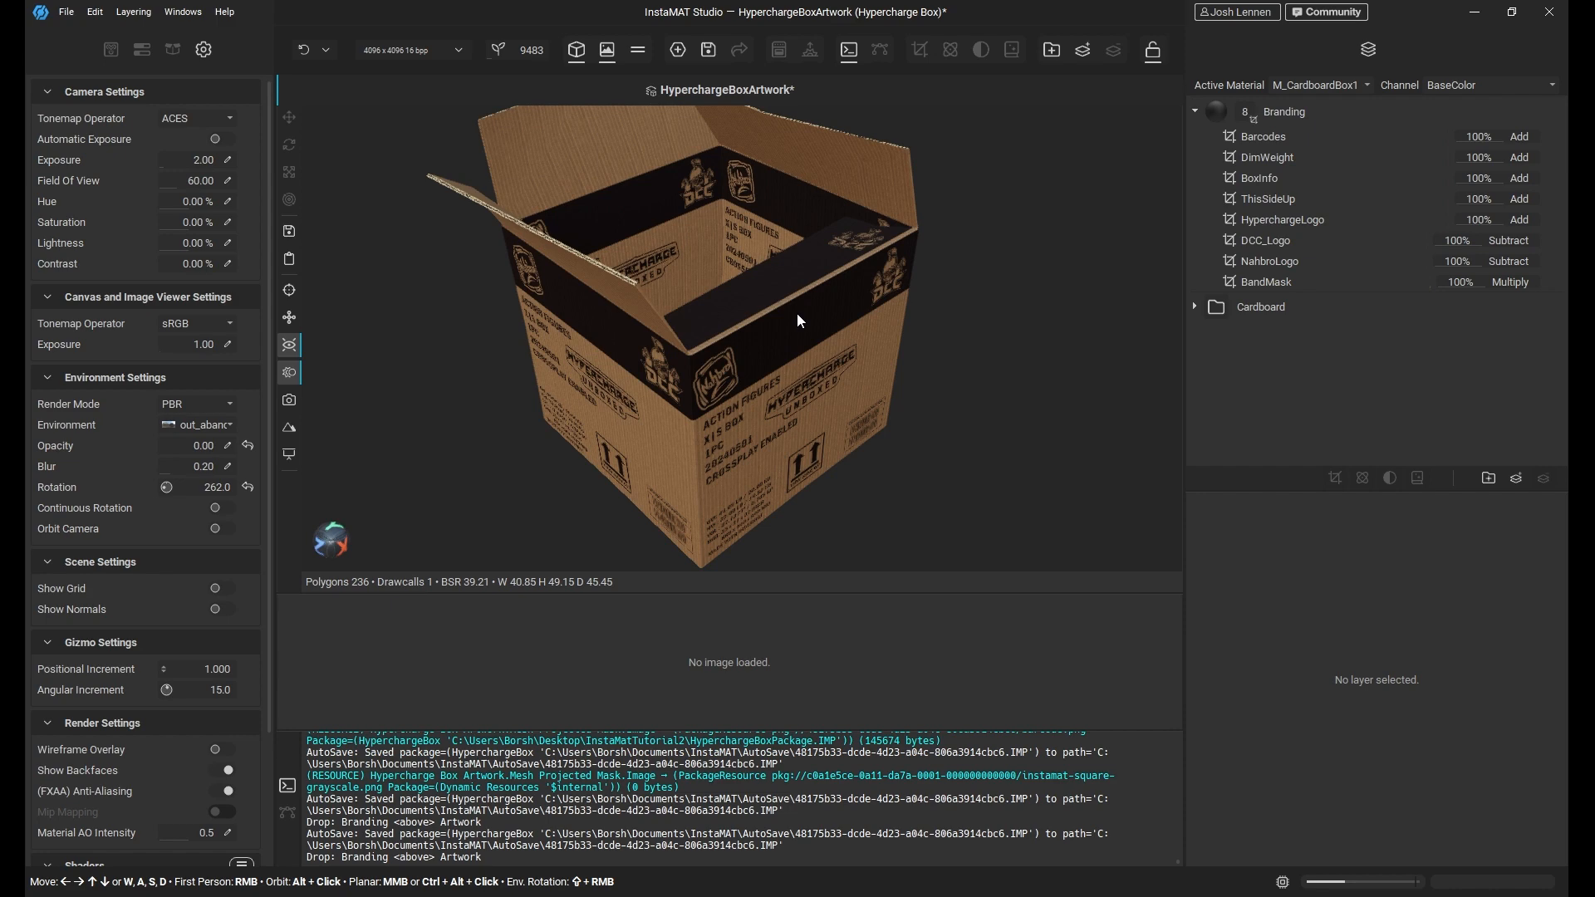
middle_click_drag(859, 301, 859, 234)
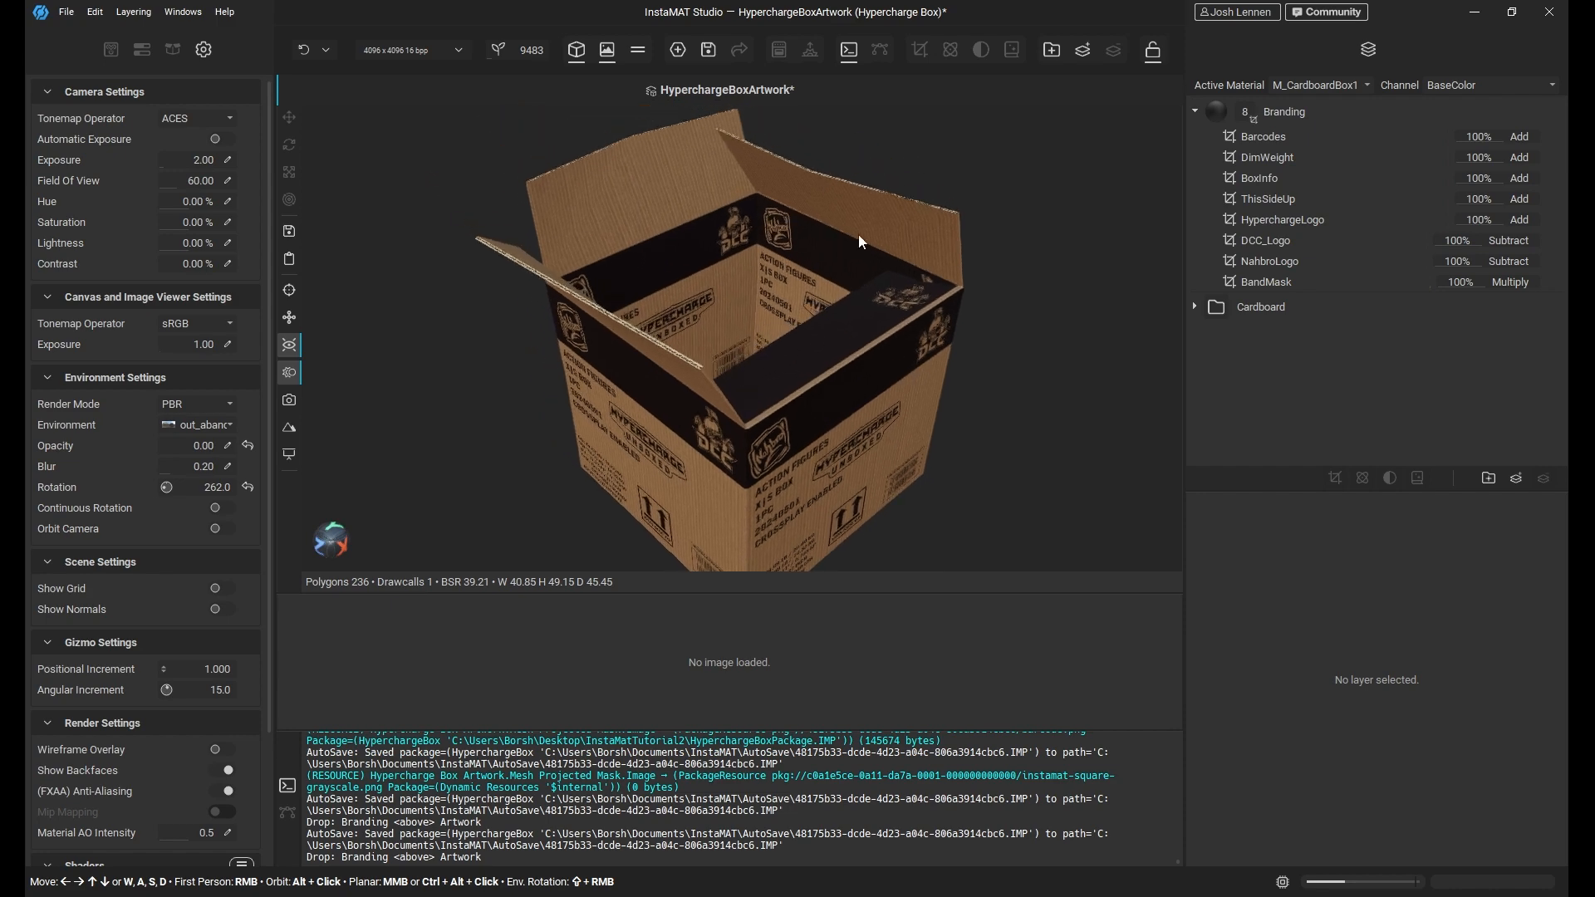
left_click_drag(873, 274, 831, 285, "alt")
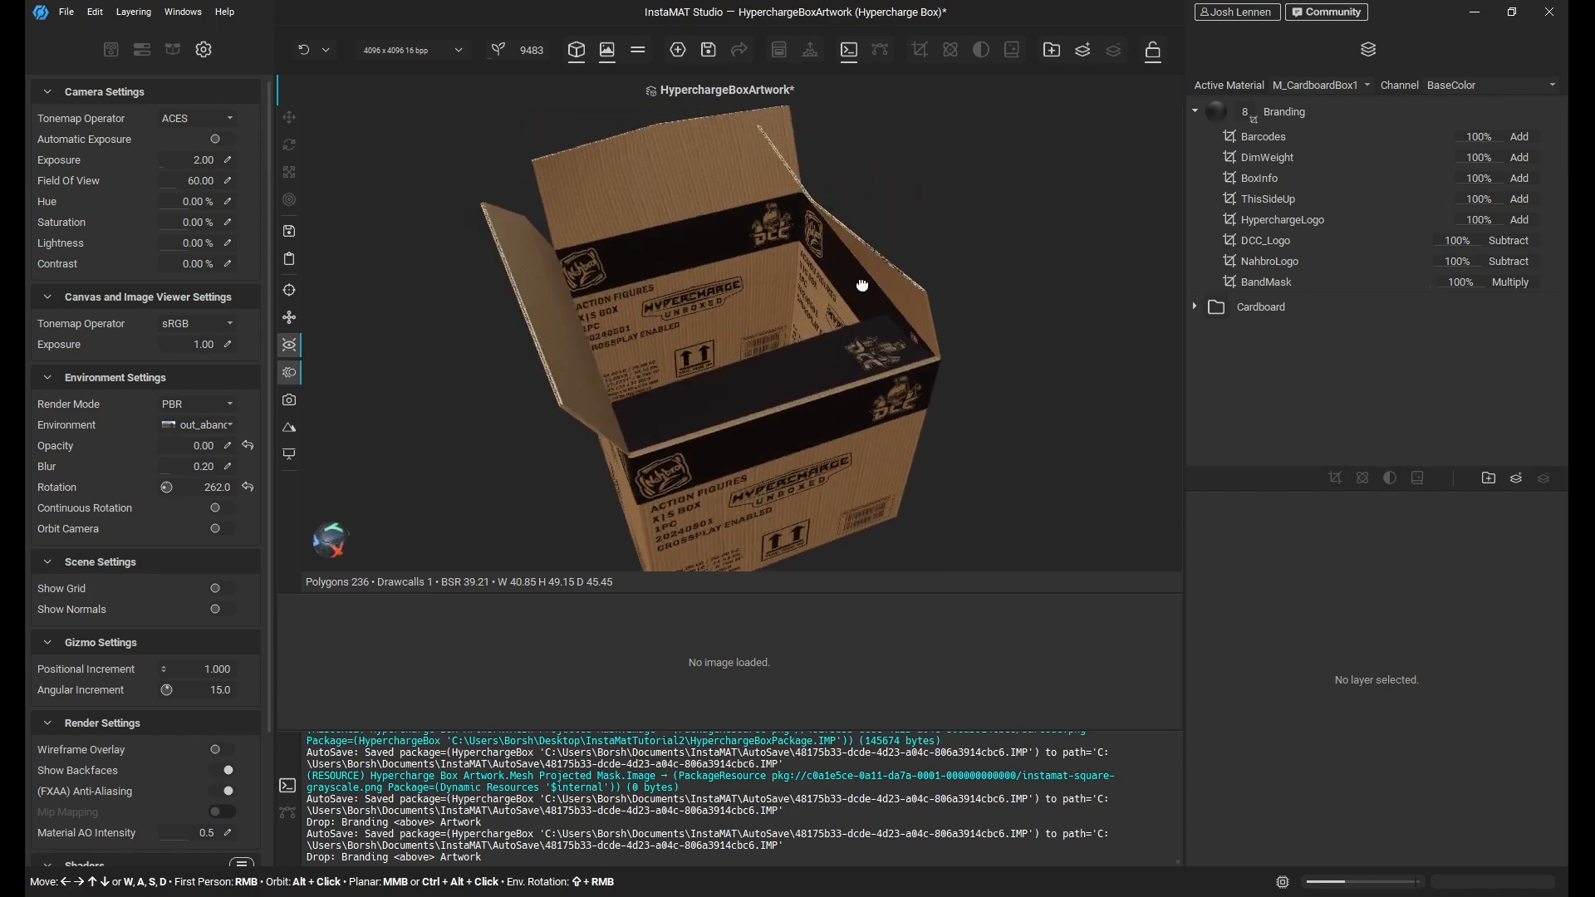
middle_click_drag(859, 282, 830, 303)
scroll(864, 320, "up", 4)
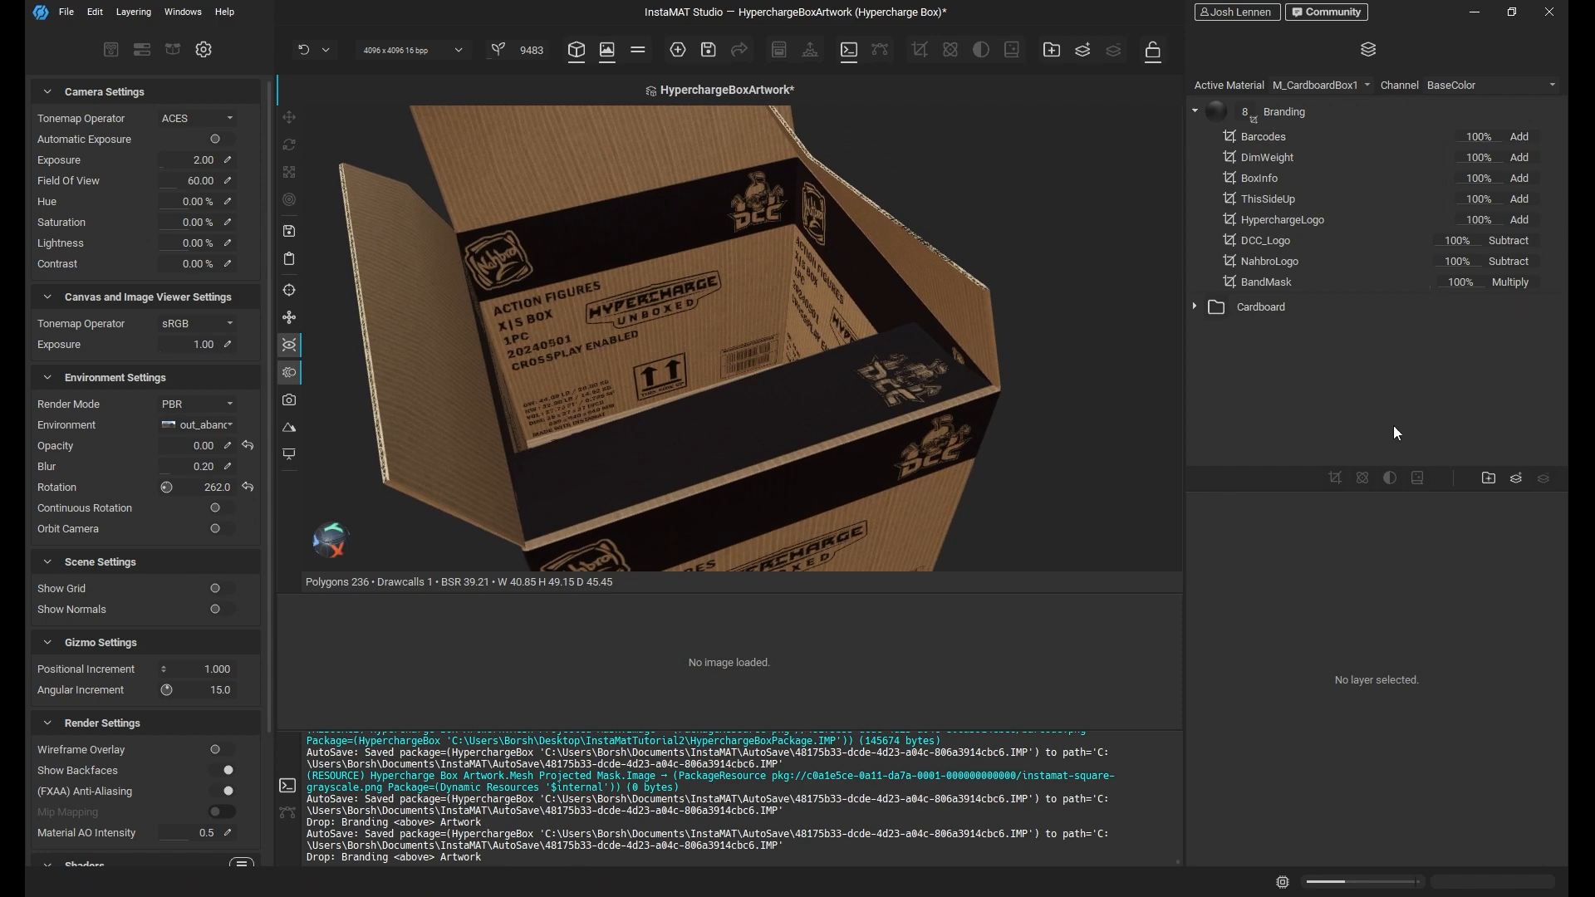
Select the Barcodes mask at the top of the Branding layer and review the available mask types.
left_click(1266, 137)
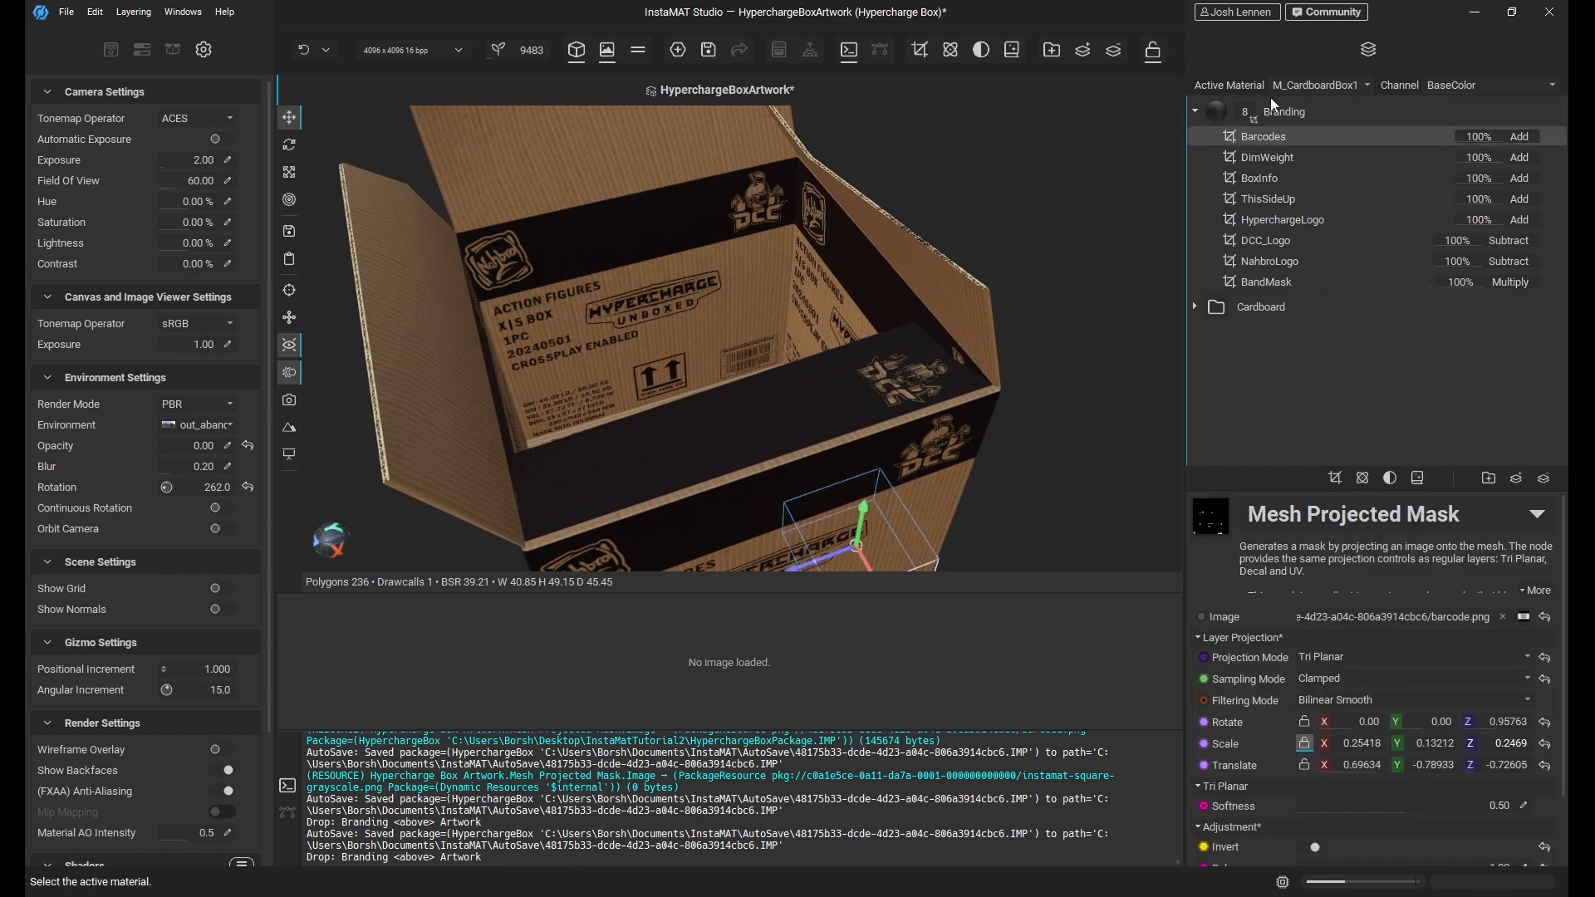
left_click(1334, 477)
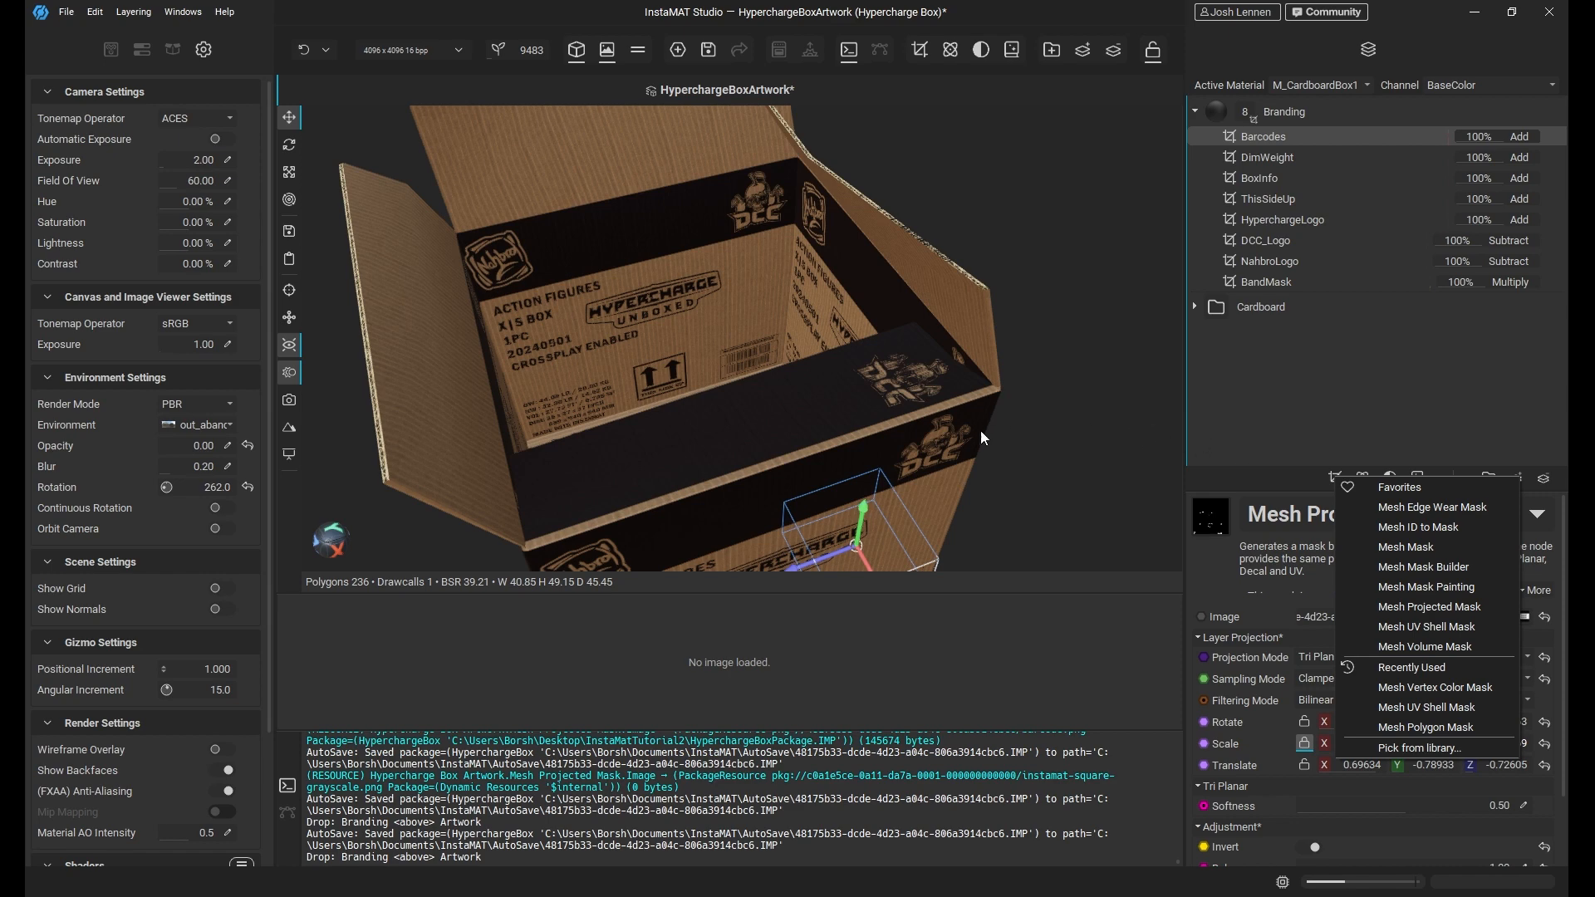
left_click_drag(947, 395, 886, 291, "alt")
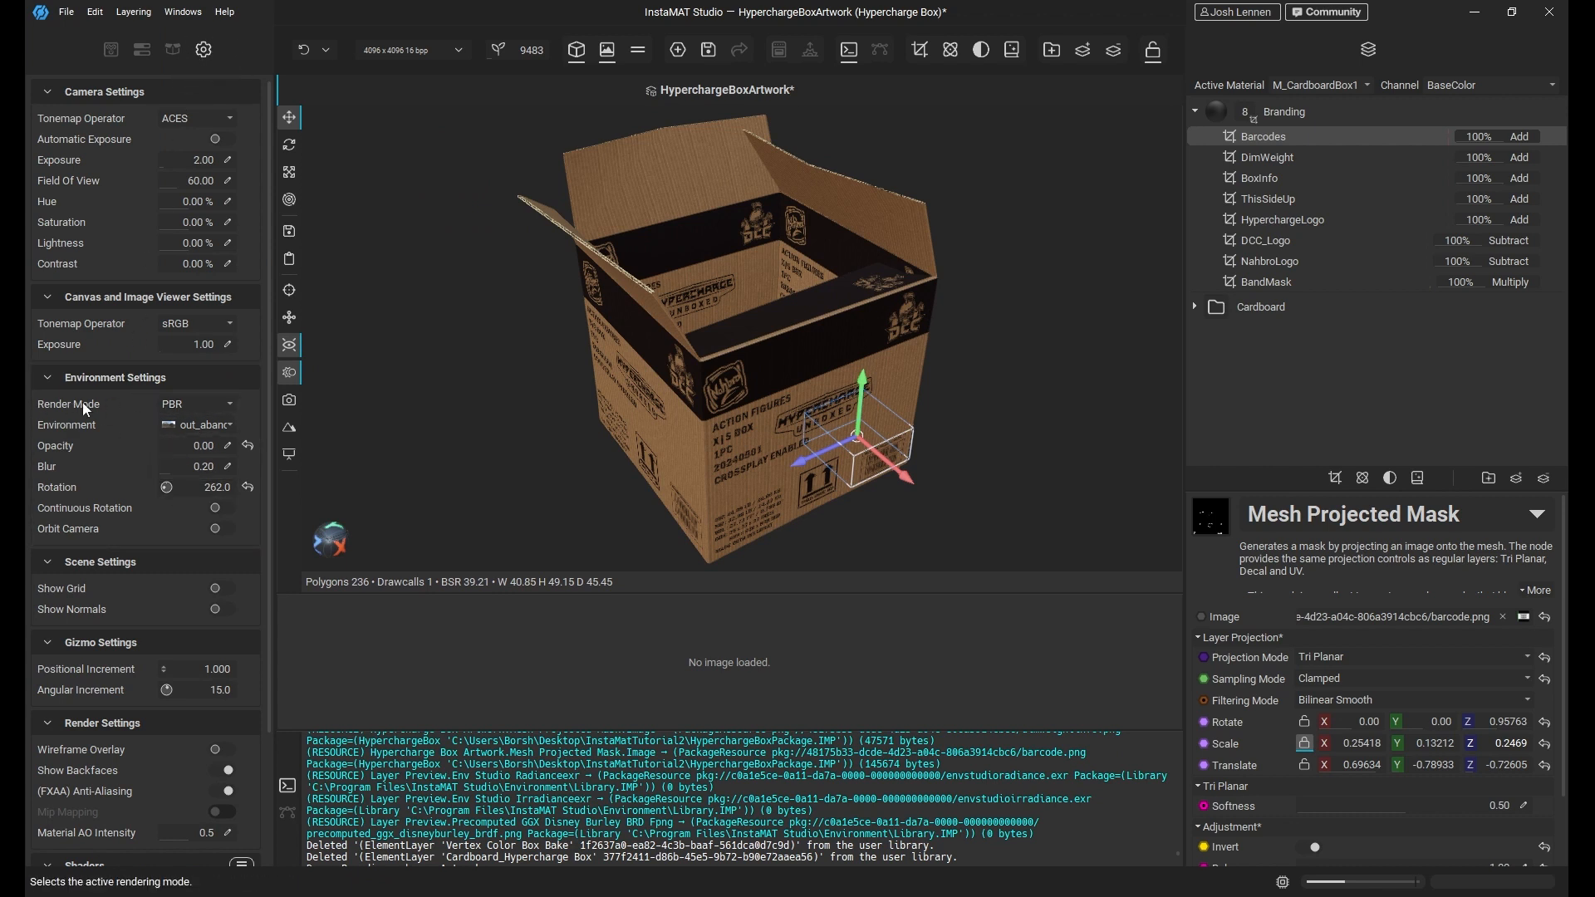
View the box in the Vertex Colors render mode, and return to PBR rendering.
left_click(196, 404)
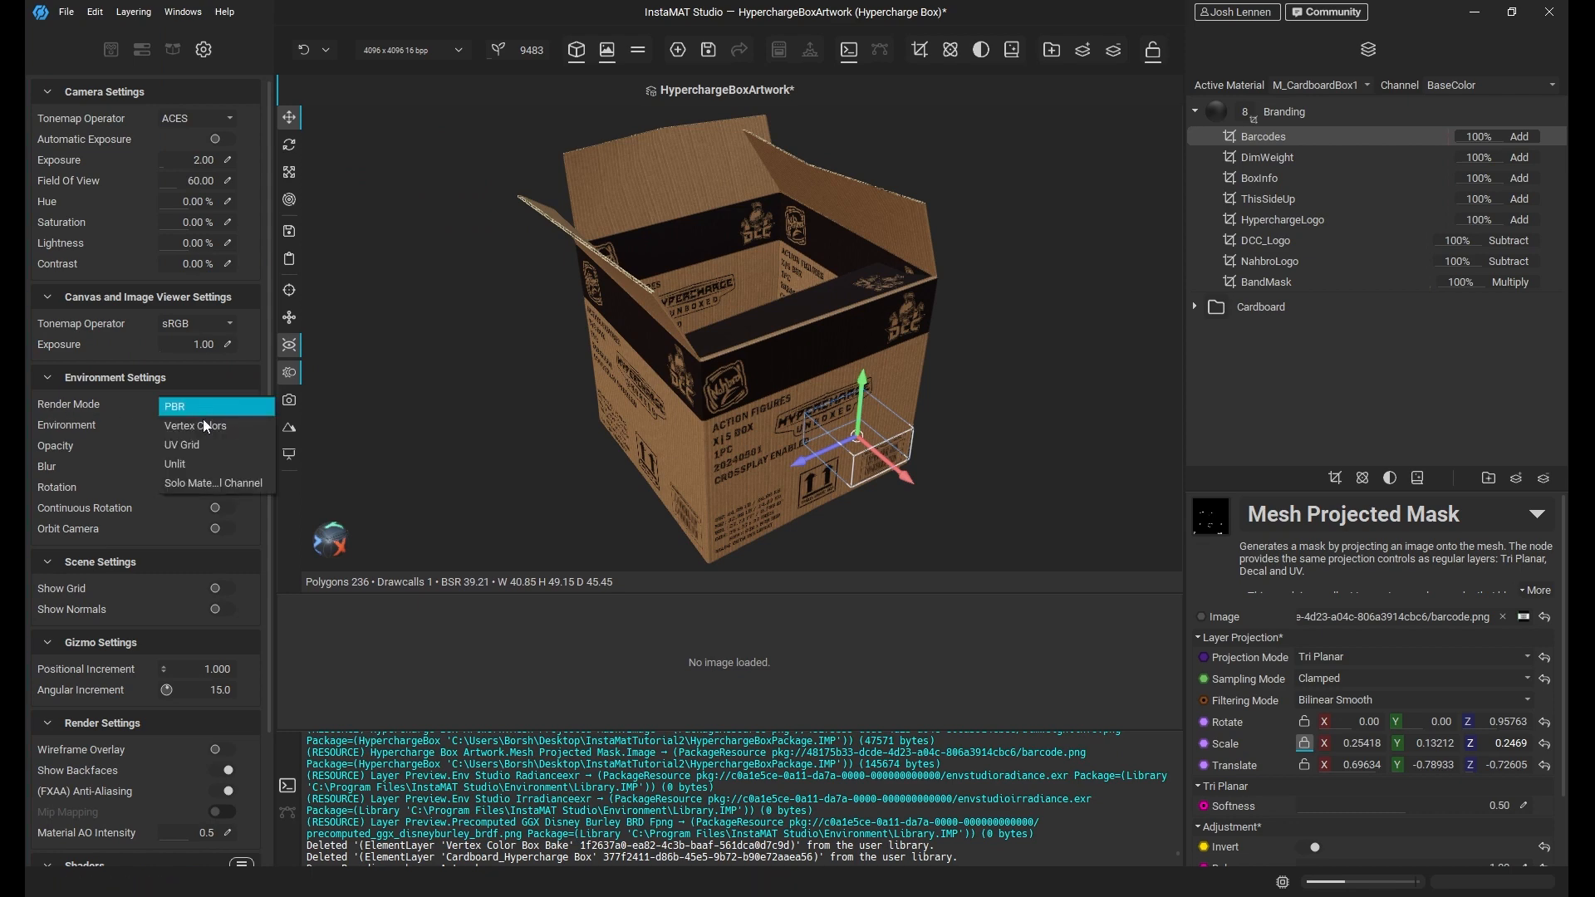
left_click(206, 427)
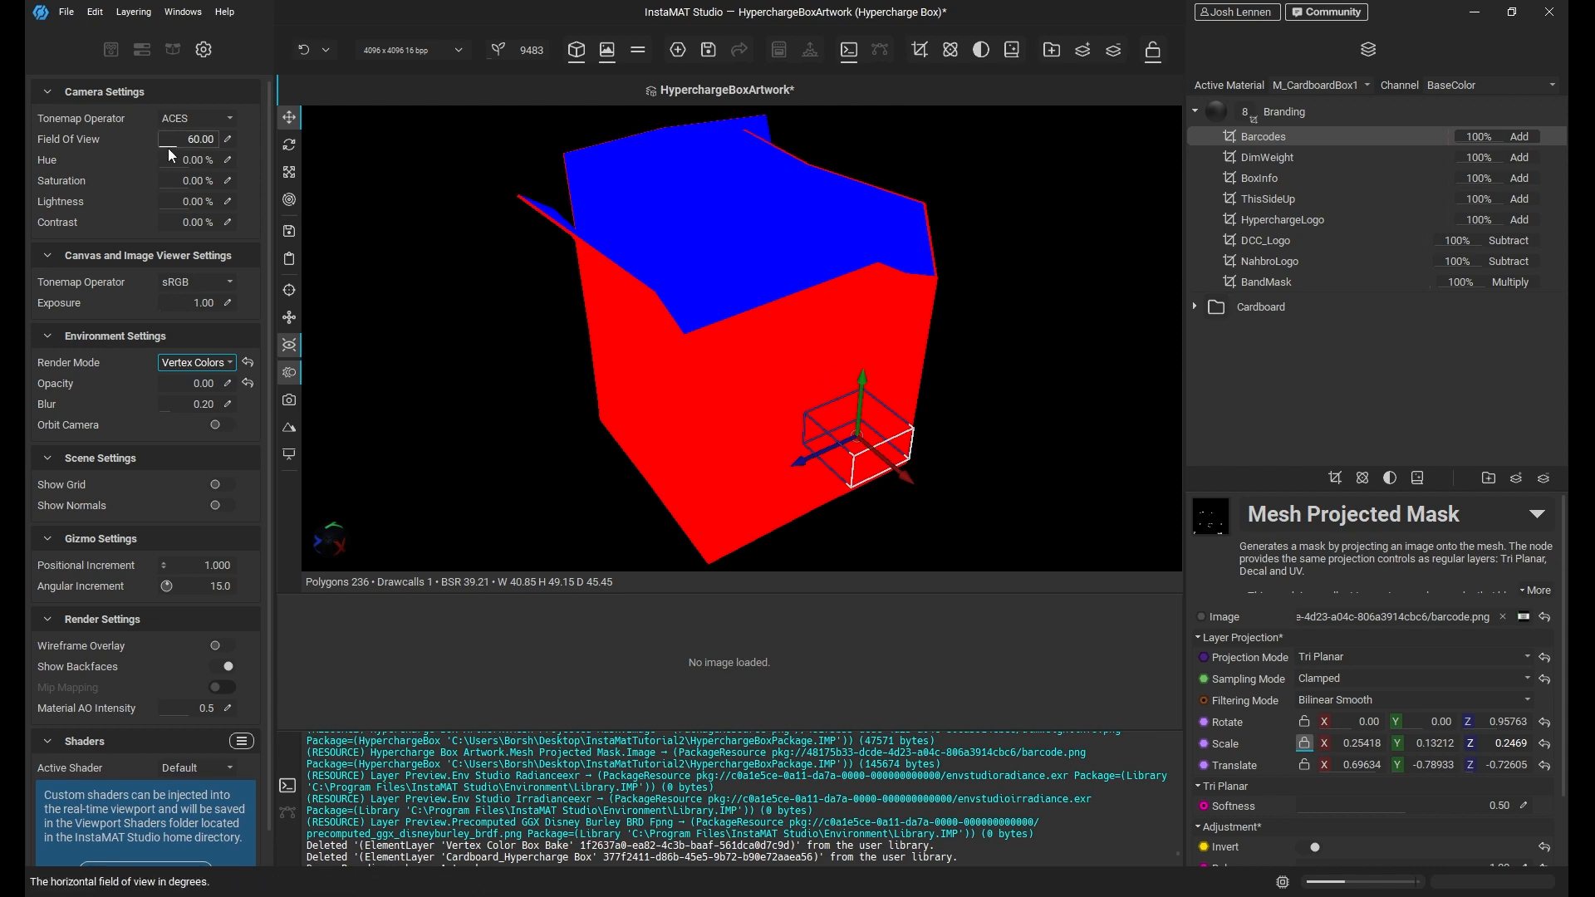
left_click(221, 363)
left_click(208, 347)
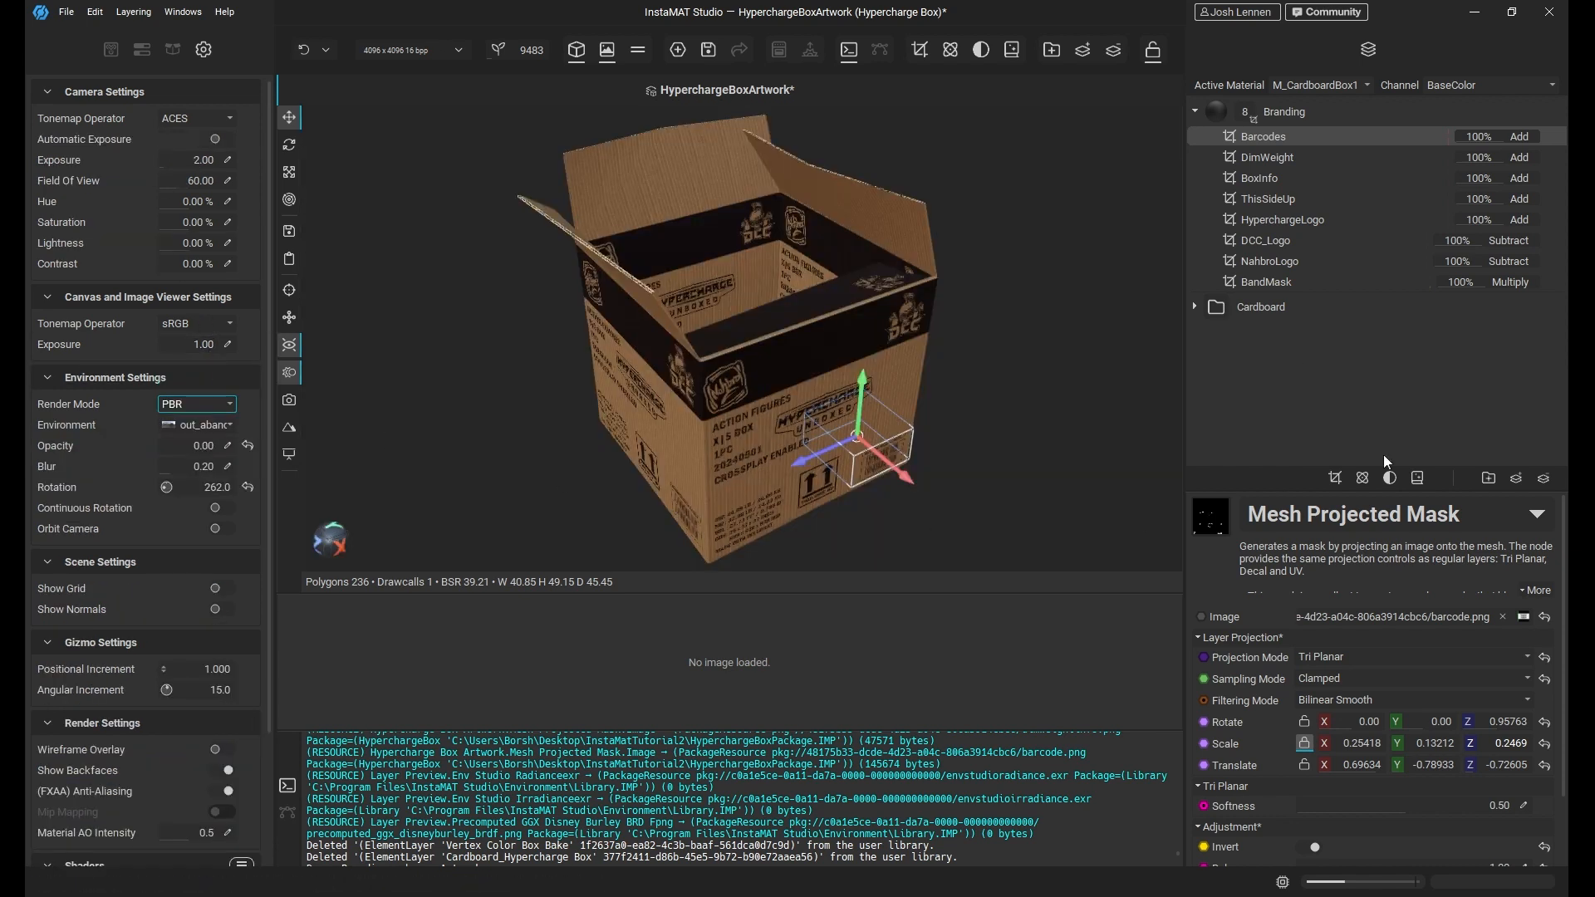
Add a Mesh Vertex Color Mask above Barcodes and set its source color to pure red (255, 0, 0).
left_click(1335, 479)
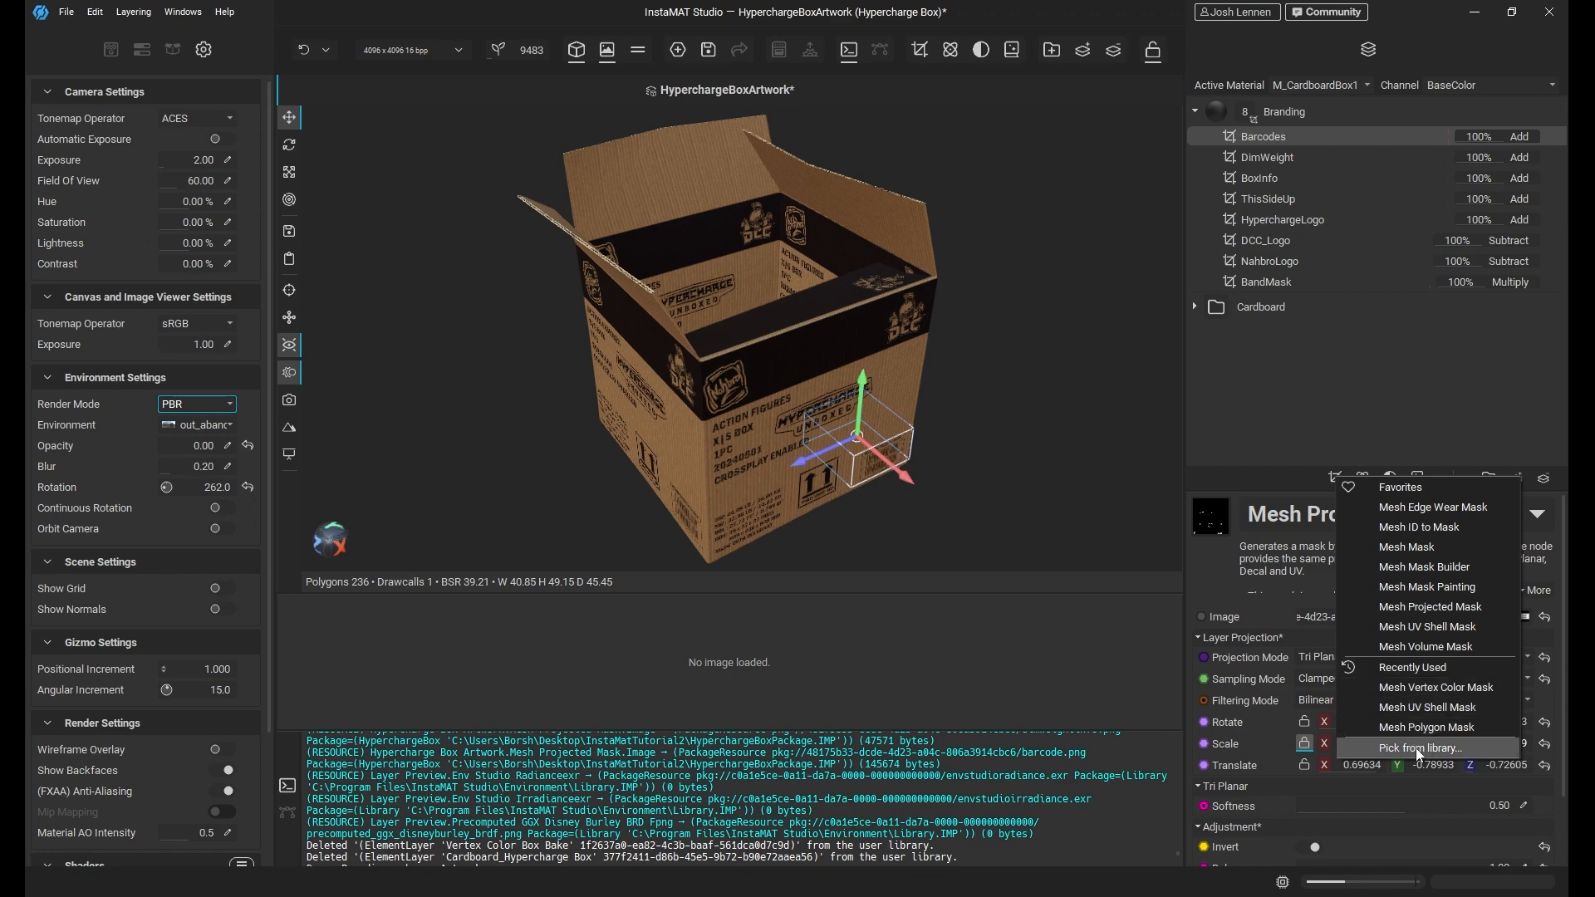
left_click(1432, 687)
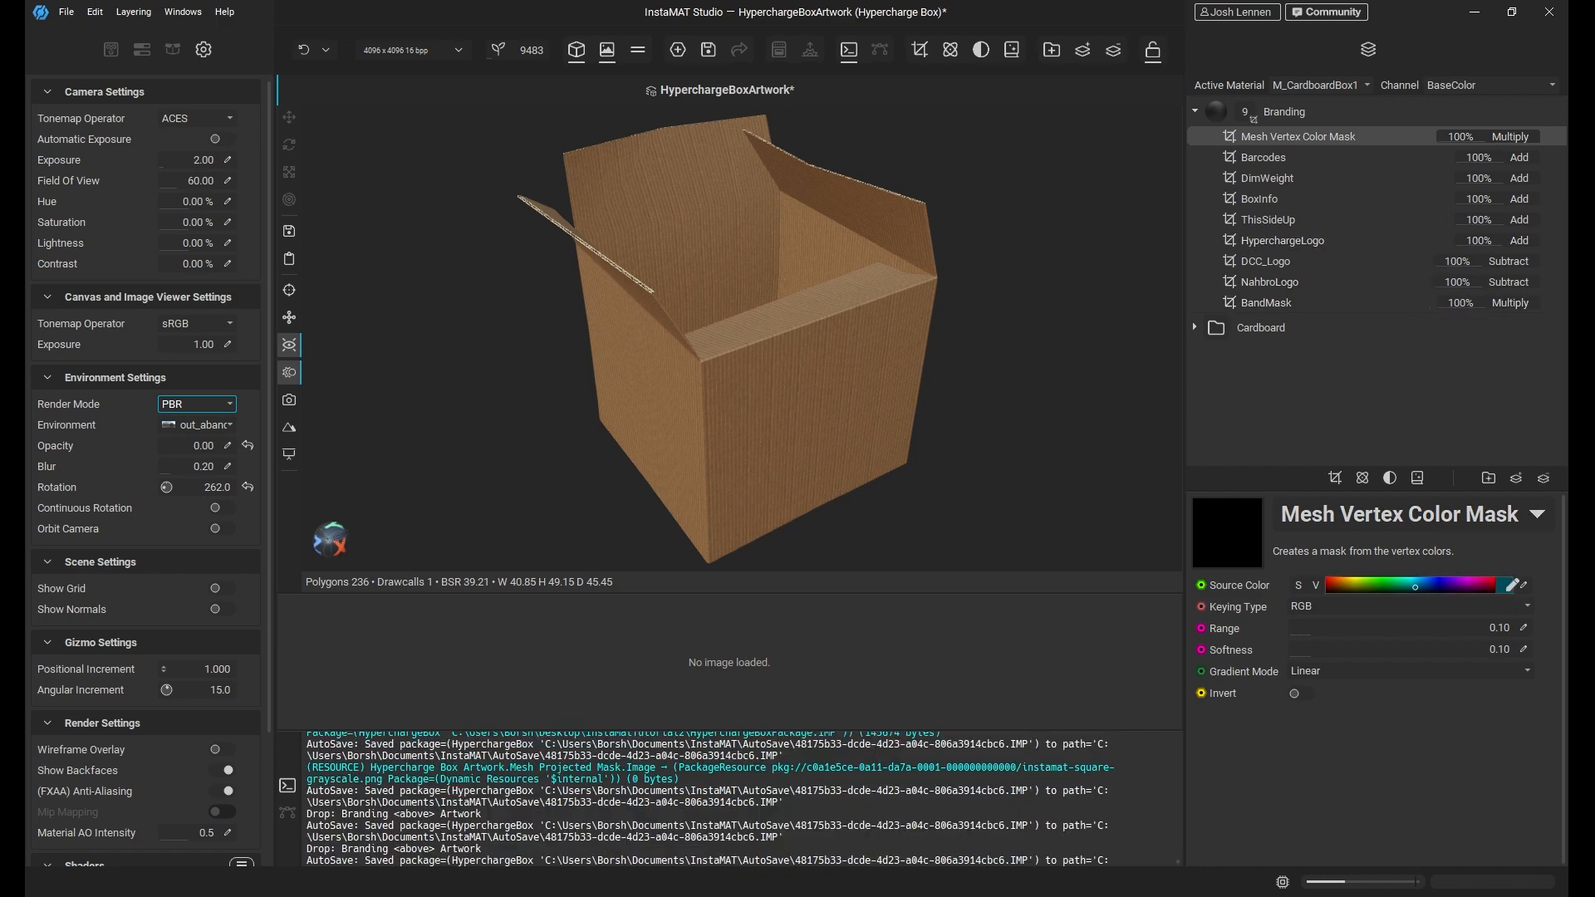
left_click(1522, 586)
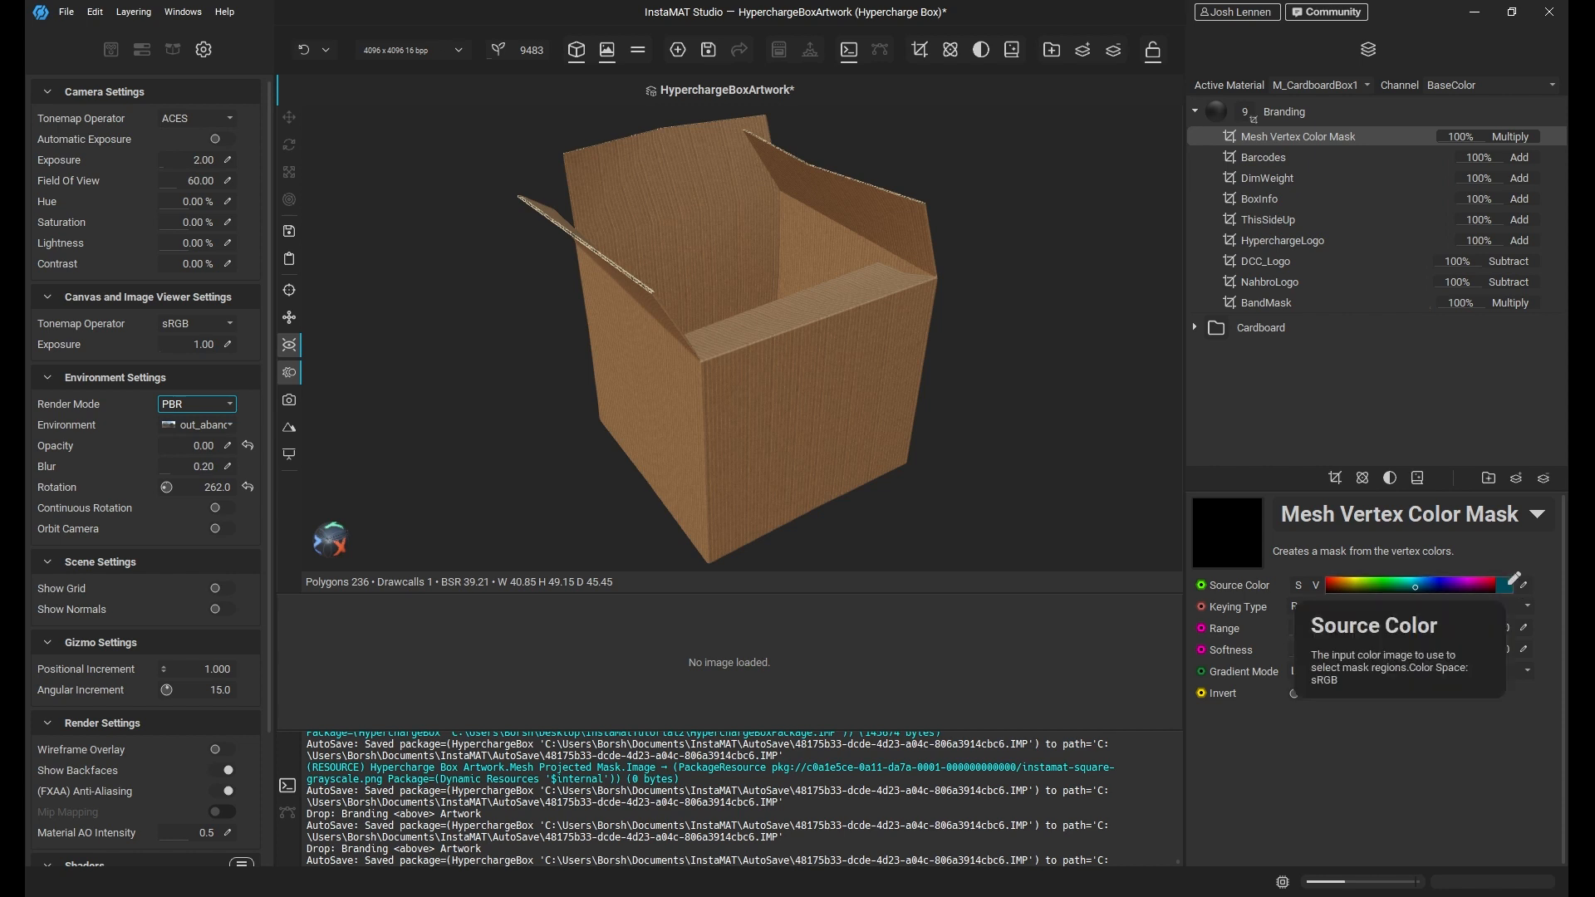
left_click(1510, 587)
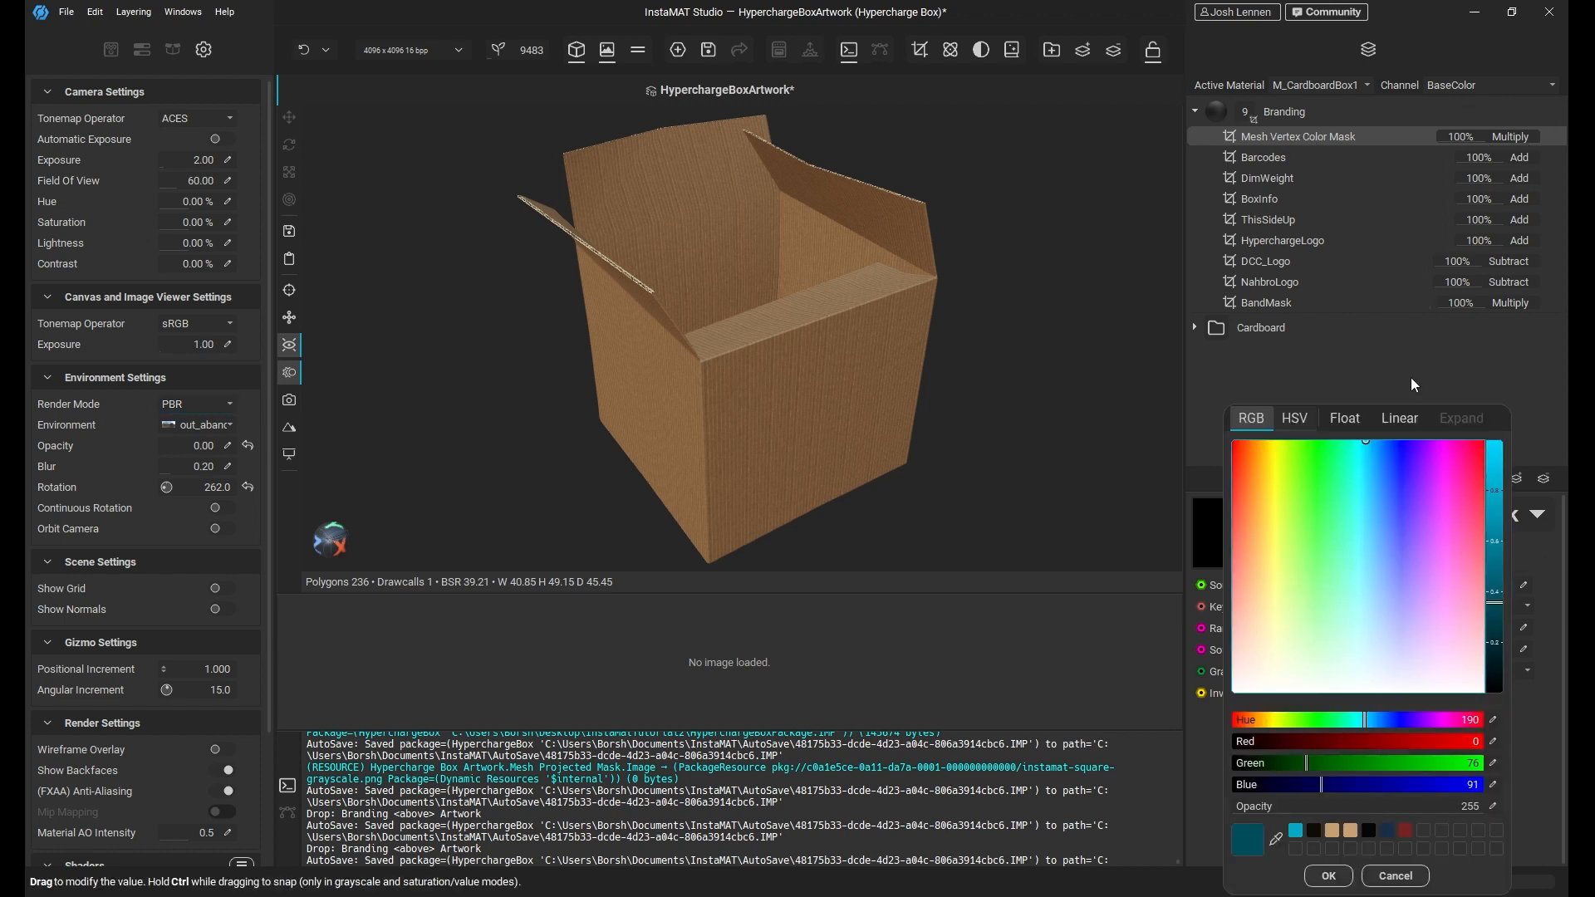
left_click_drag(1317, 740, 1493, 741)
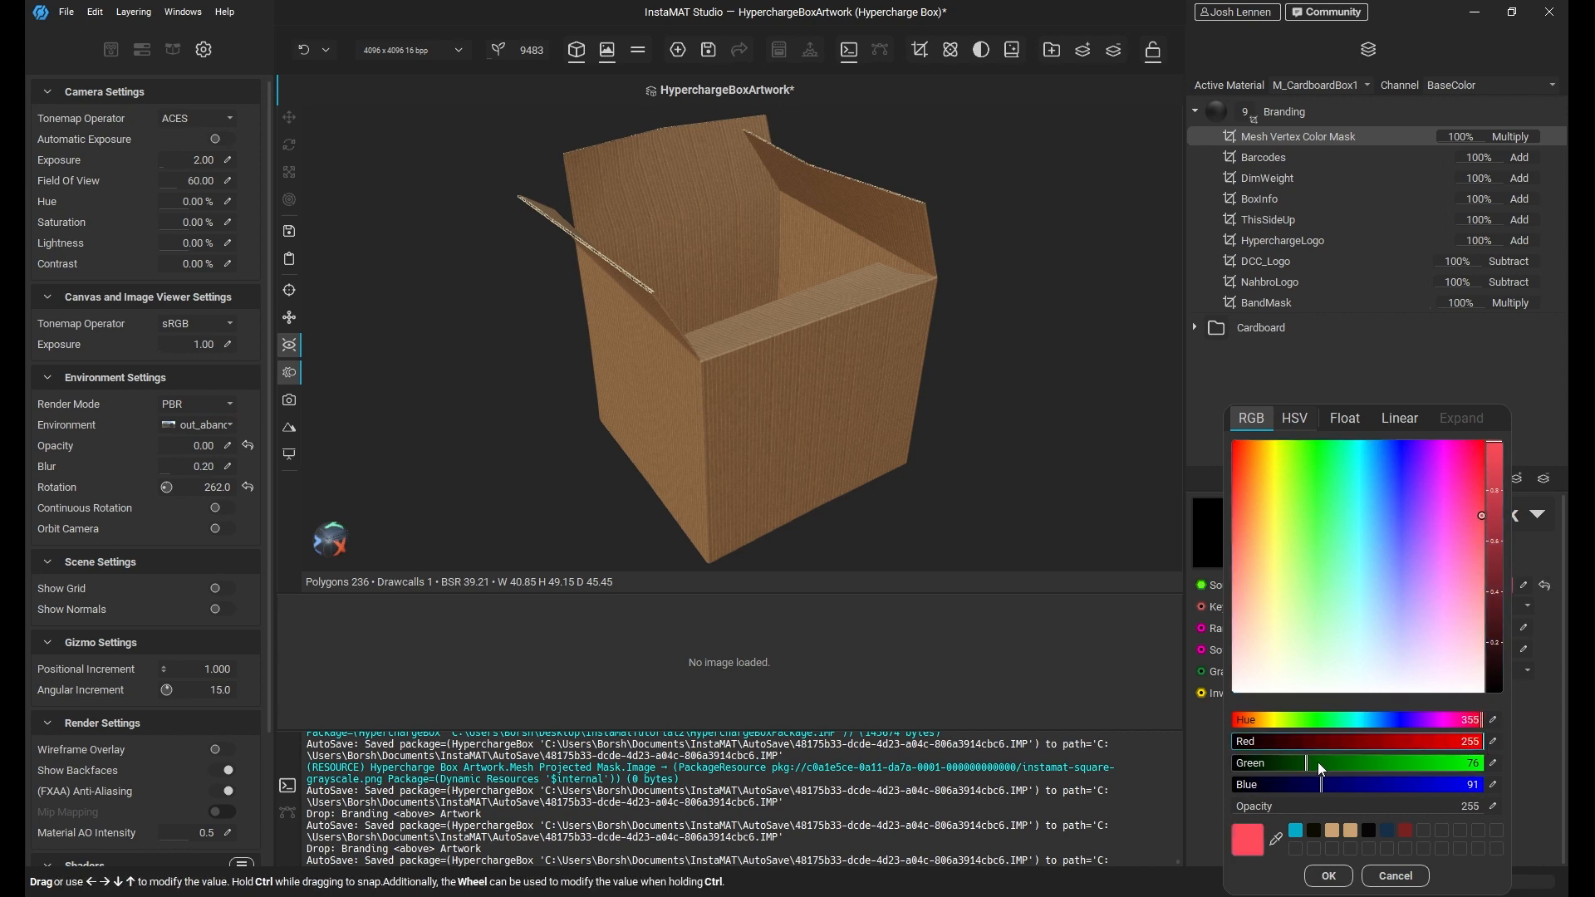
left_click_drag(1318, 763, 1234, 784)
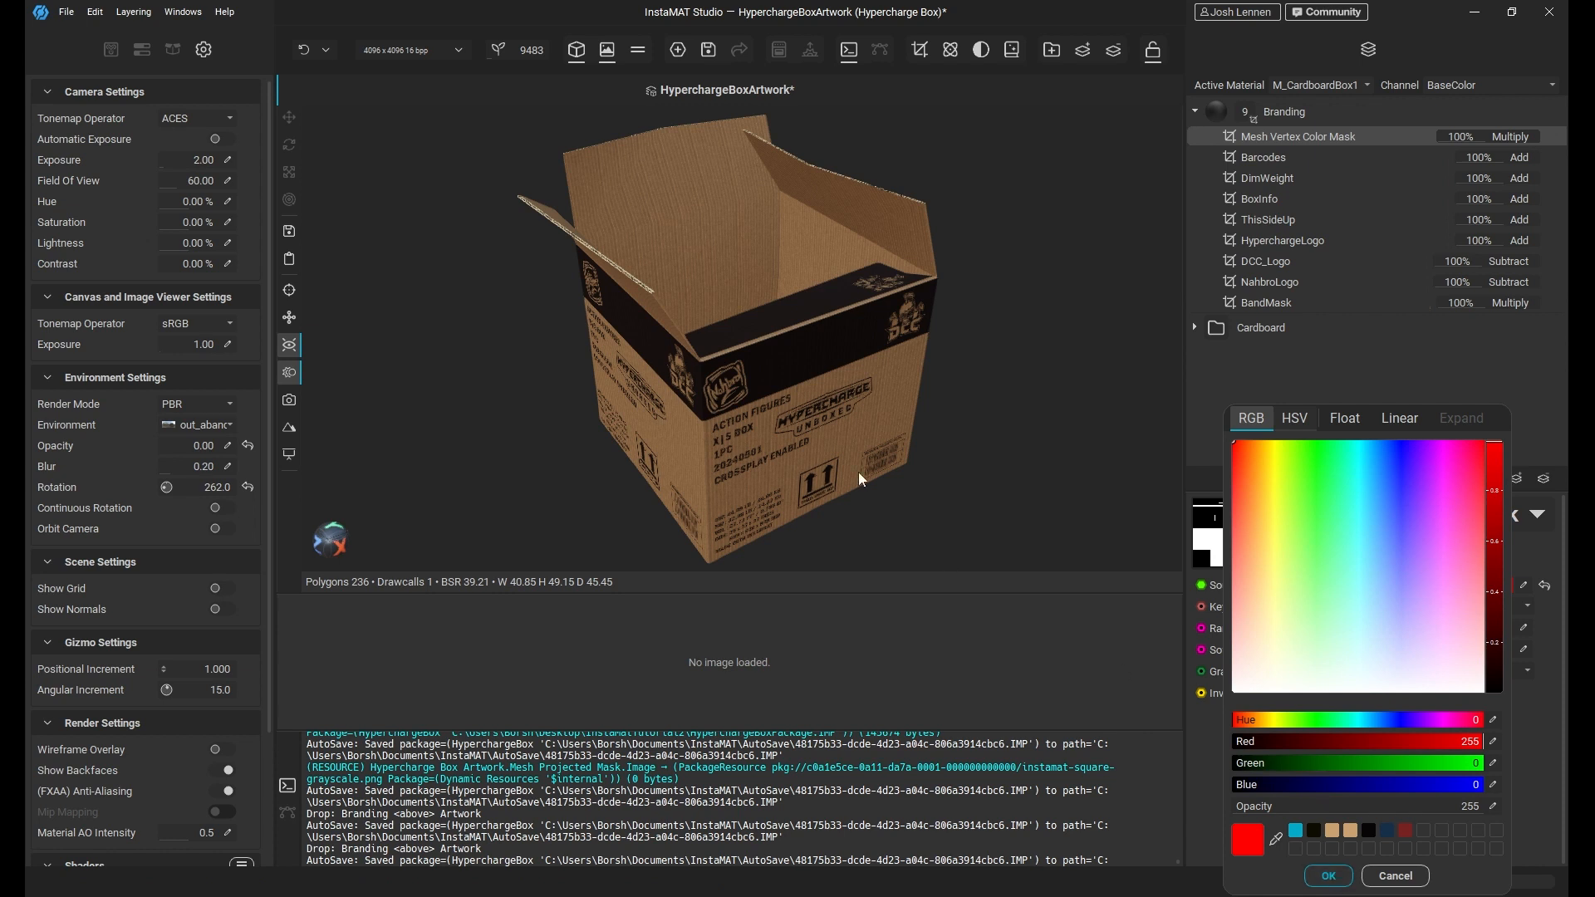
left_click(1329, 875)
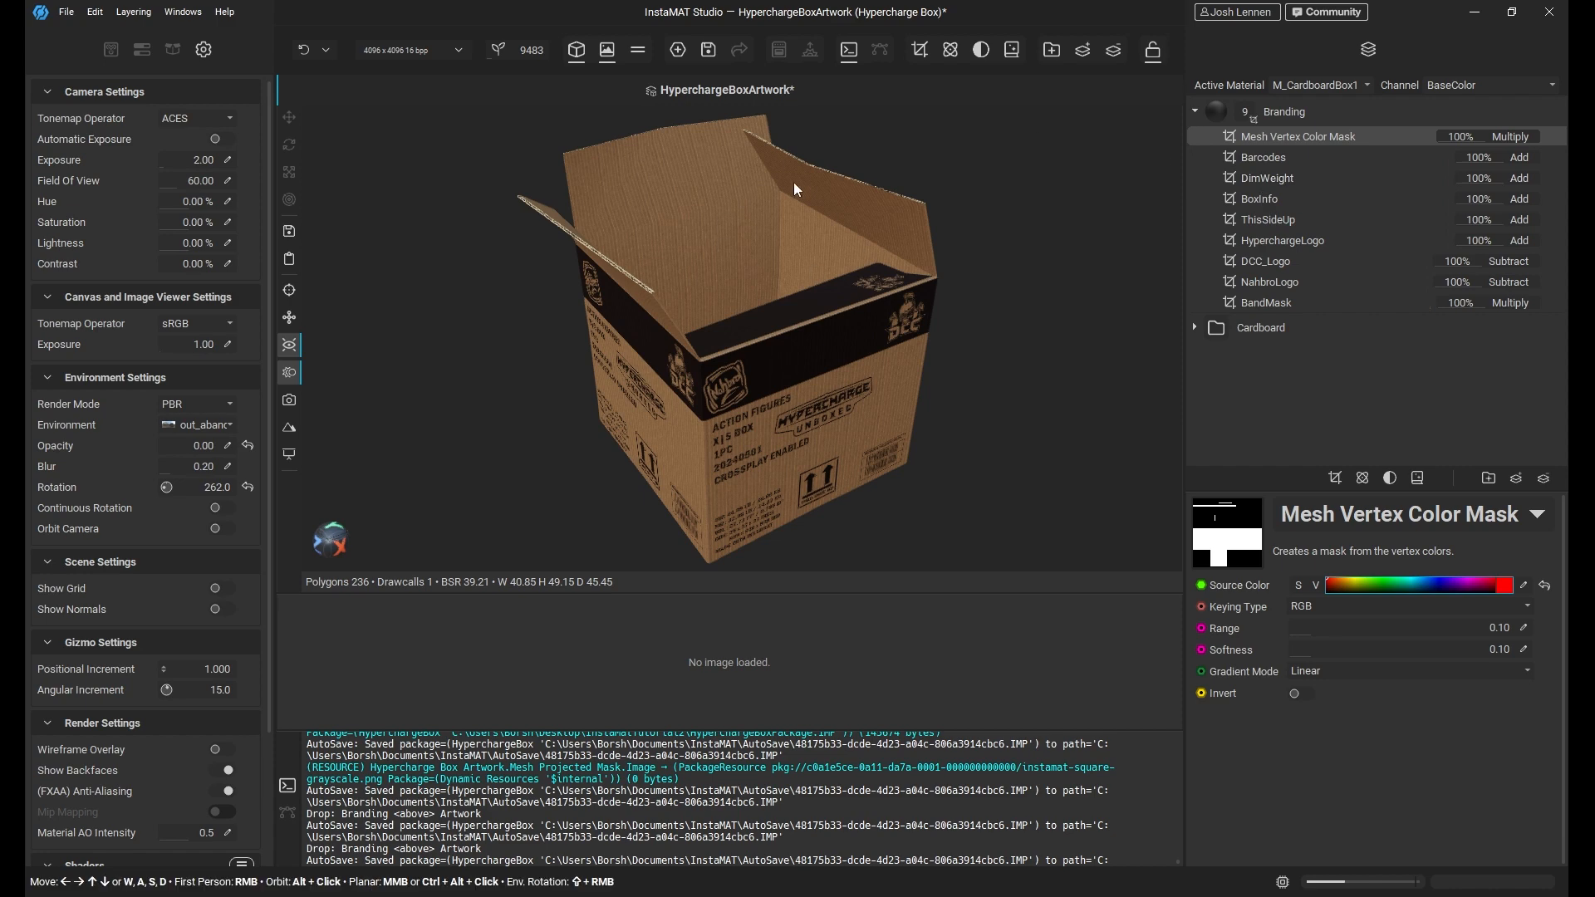
Inspect the box interior and the folded flap with the vertex color mask applied.
left_click_drag(705, 398, 788, 415, "alt")
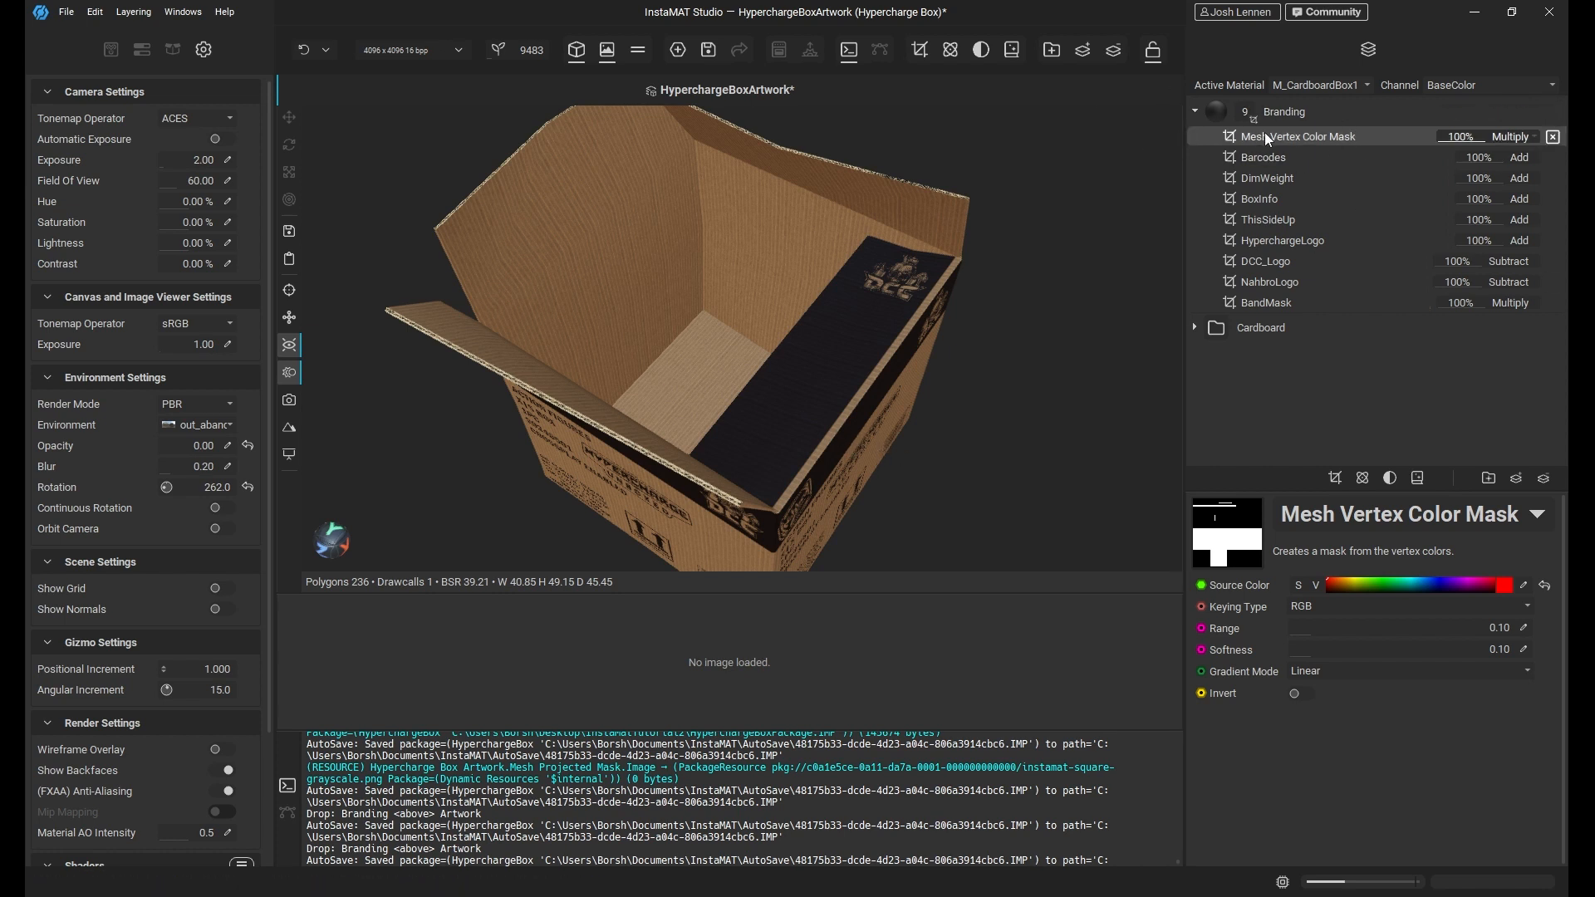
left_click(1298, 137)
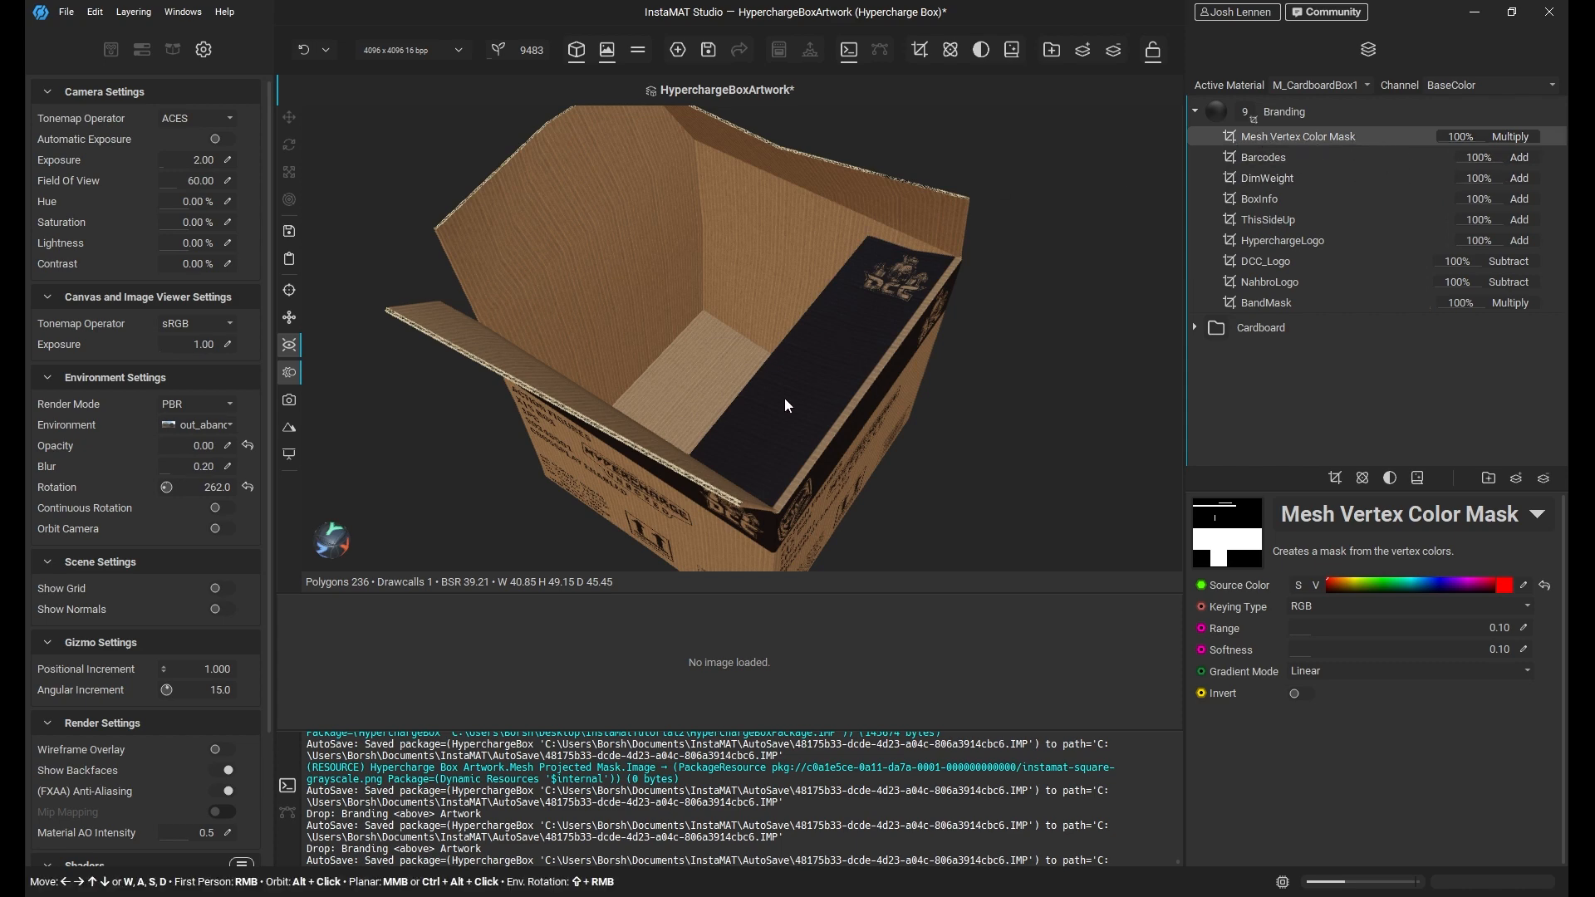
scroll(826, 336, "up", 3)
left_click_drag(825, 336, 998, 330, "alt")
middle_click_drag(999, 330, 789, 304)
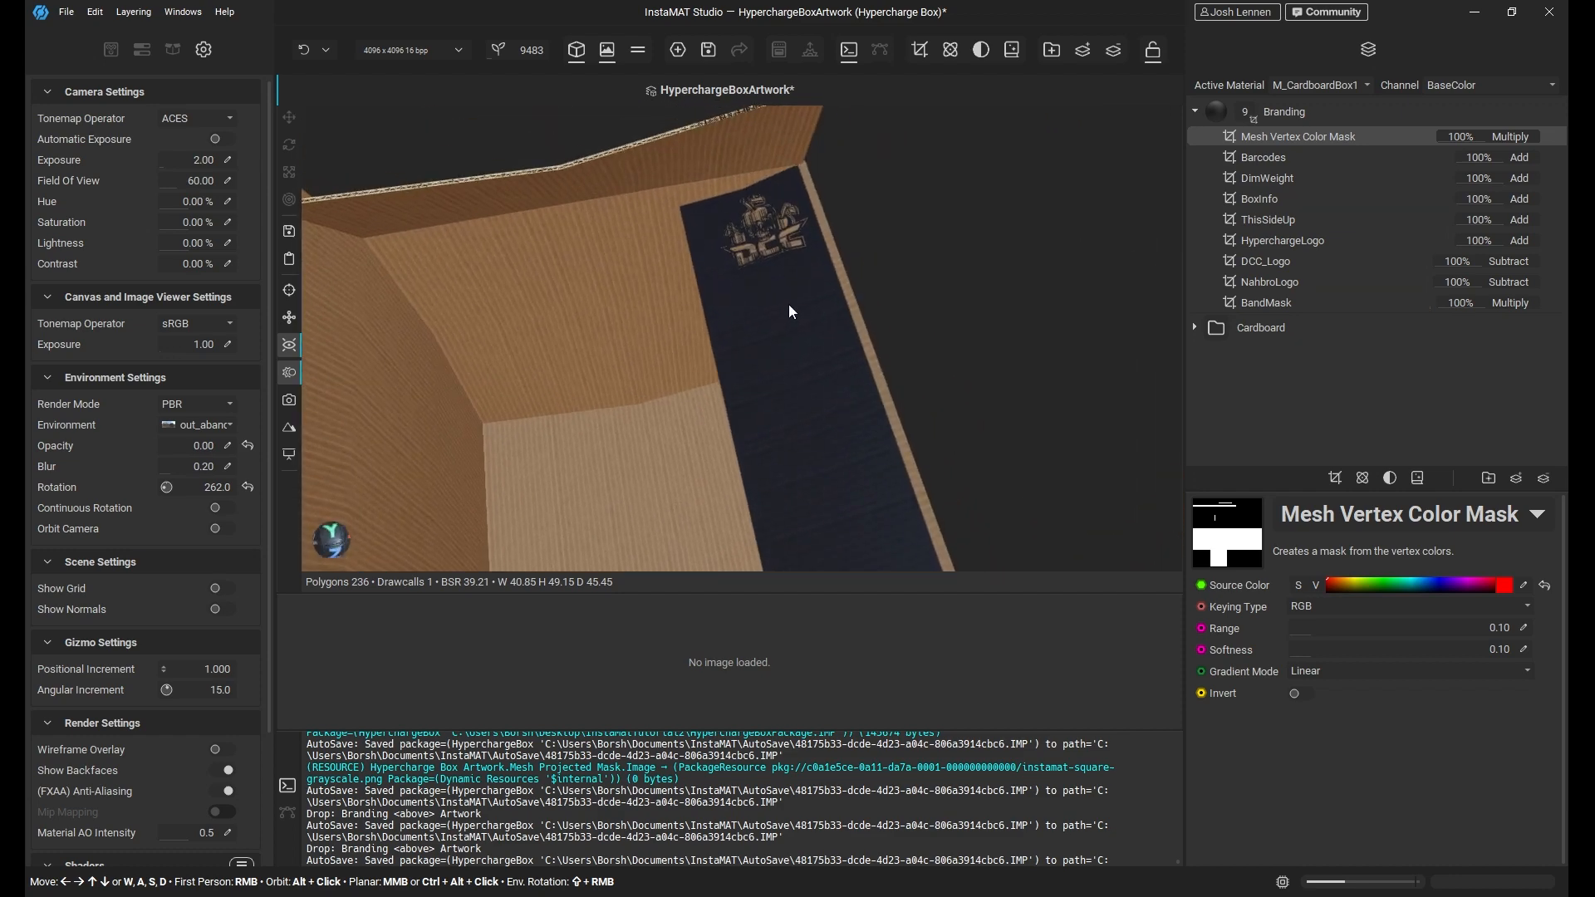
scroll(789, 304, "up", 2)
left_click_drag(789, 304, 654, 202, "alt")
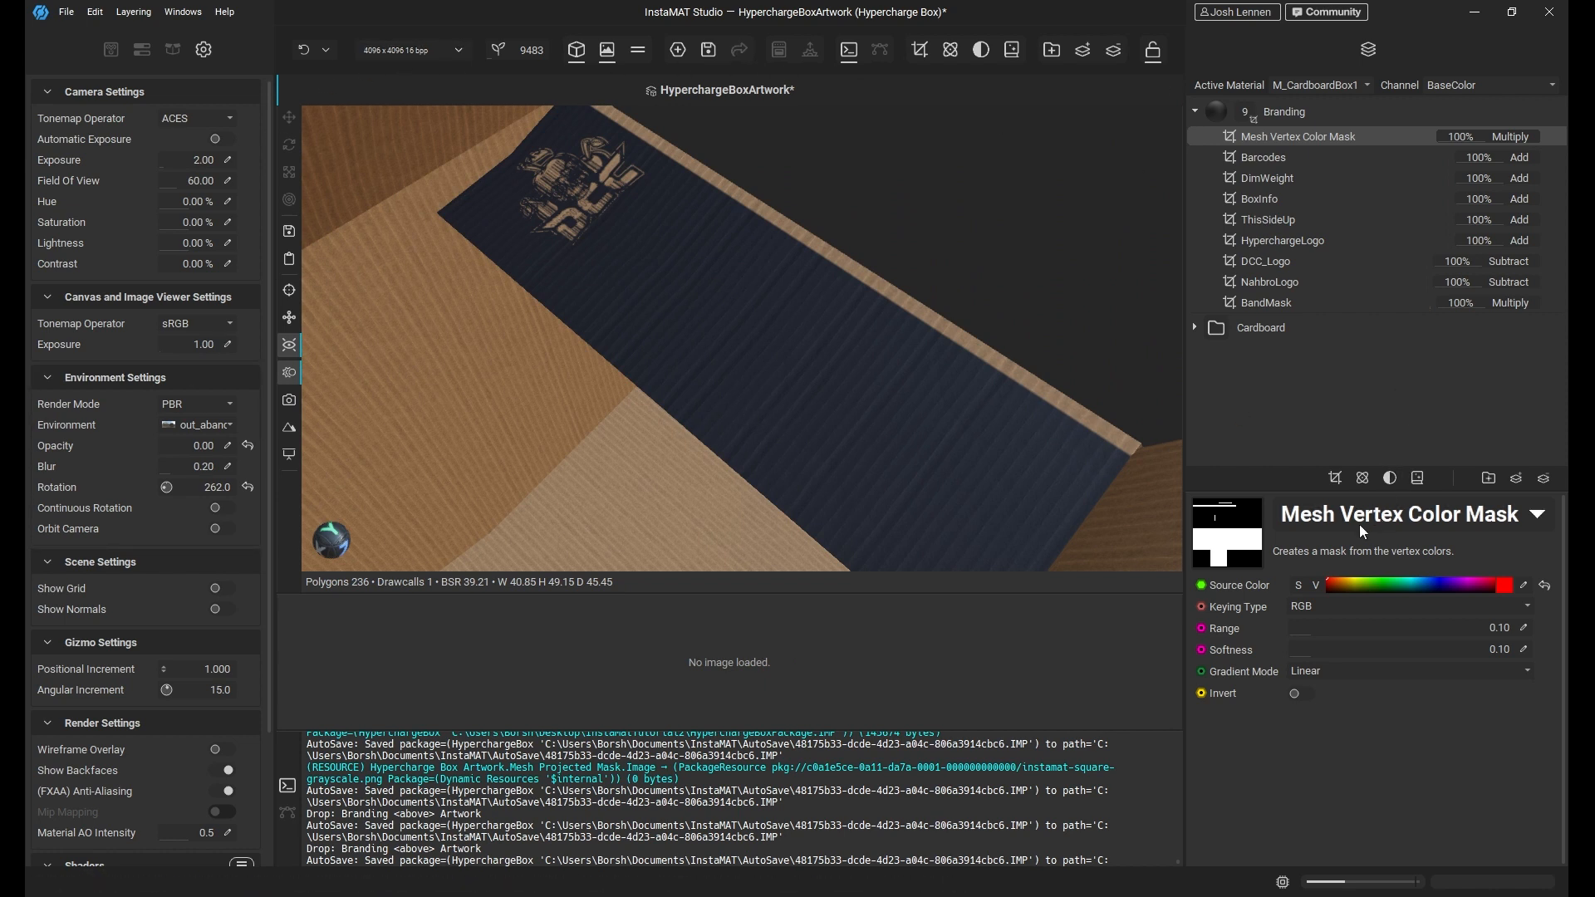
Add a Mesh Polygon Mask above the vertex color mask and move its volume onto the folded flap, at about X 0.81, Y 0.75.
left_click(1334, 477)
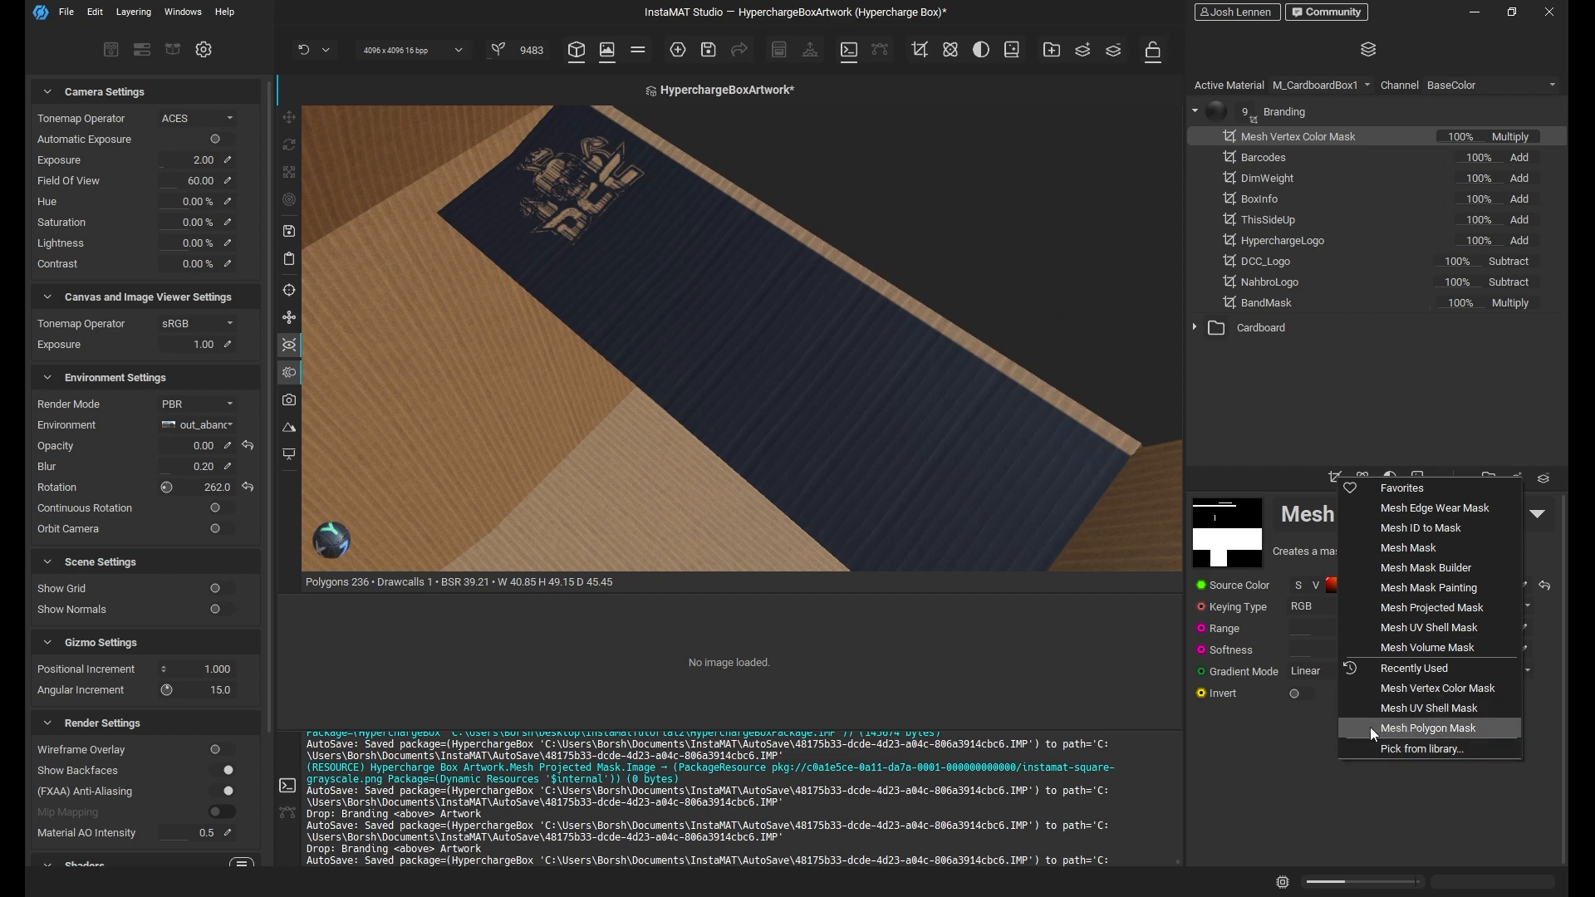
left_click(1430, 736)
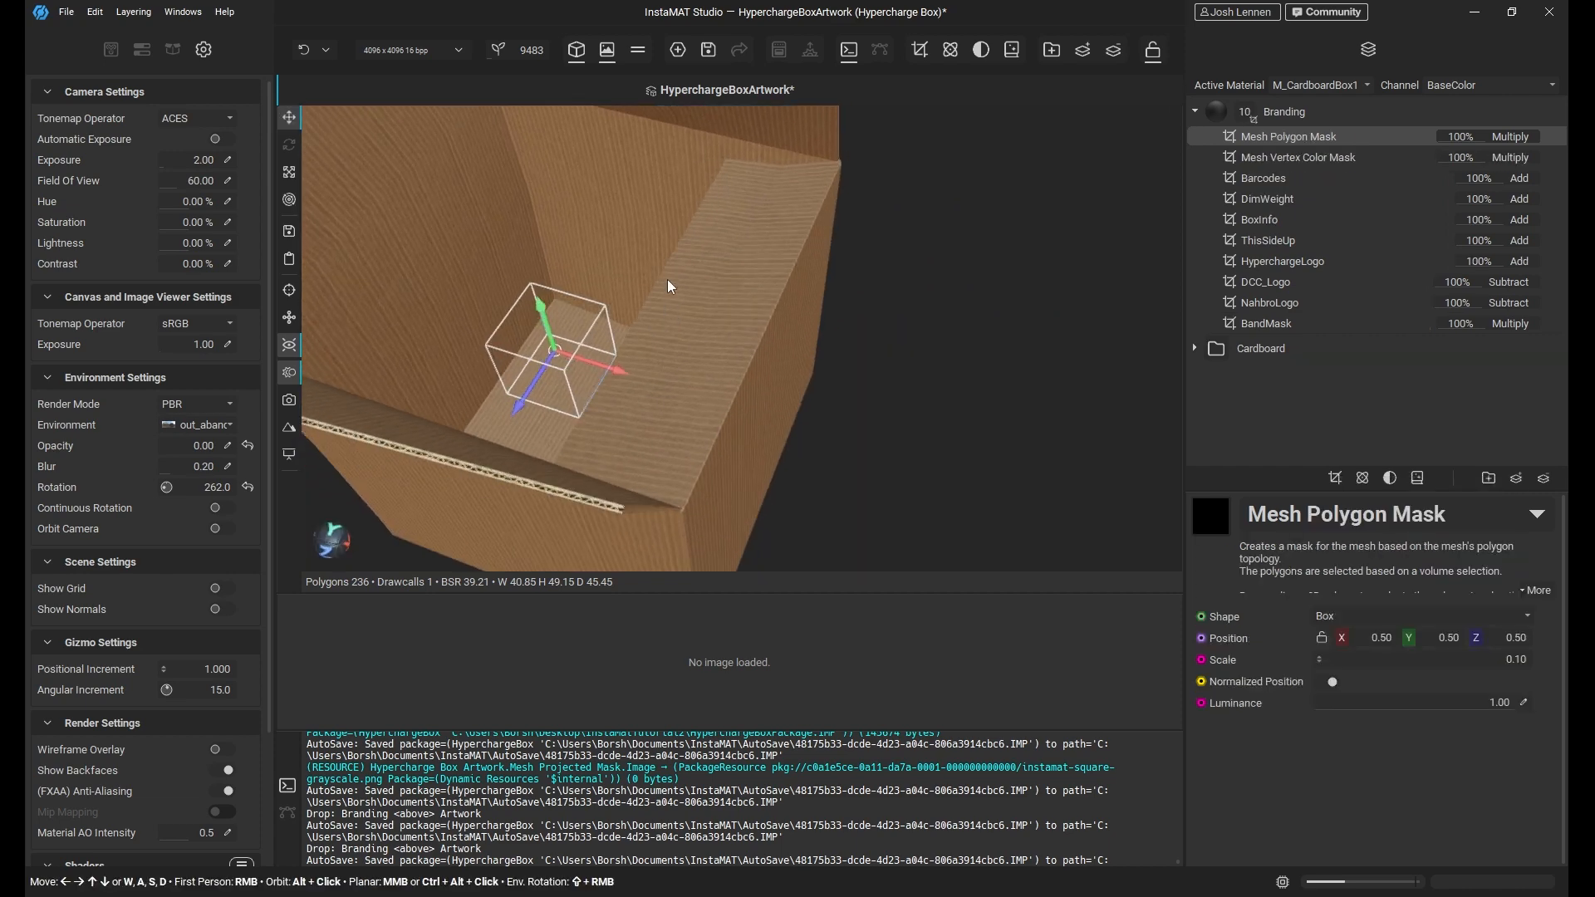
left_click_drag(652, 417, 775, 457)
left_click_drag(725, 405, 754, 376)
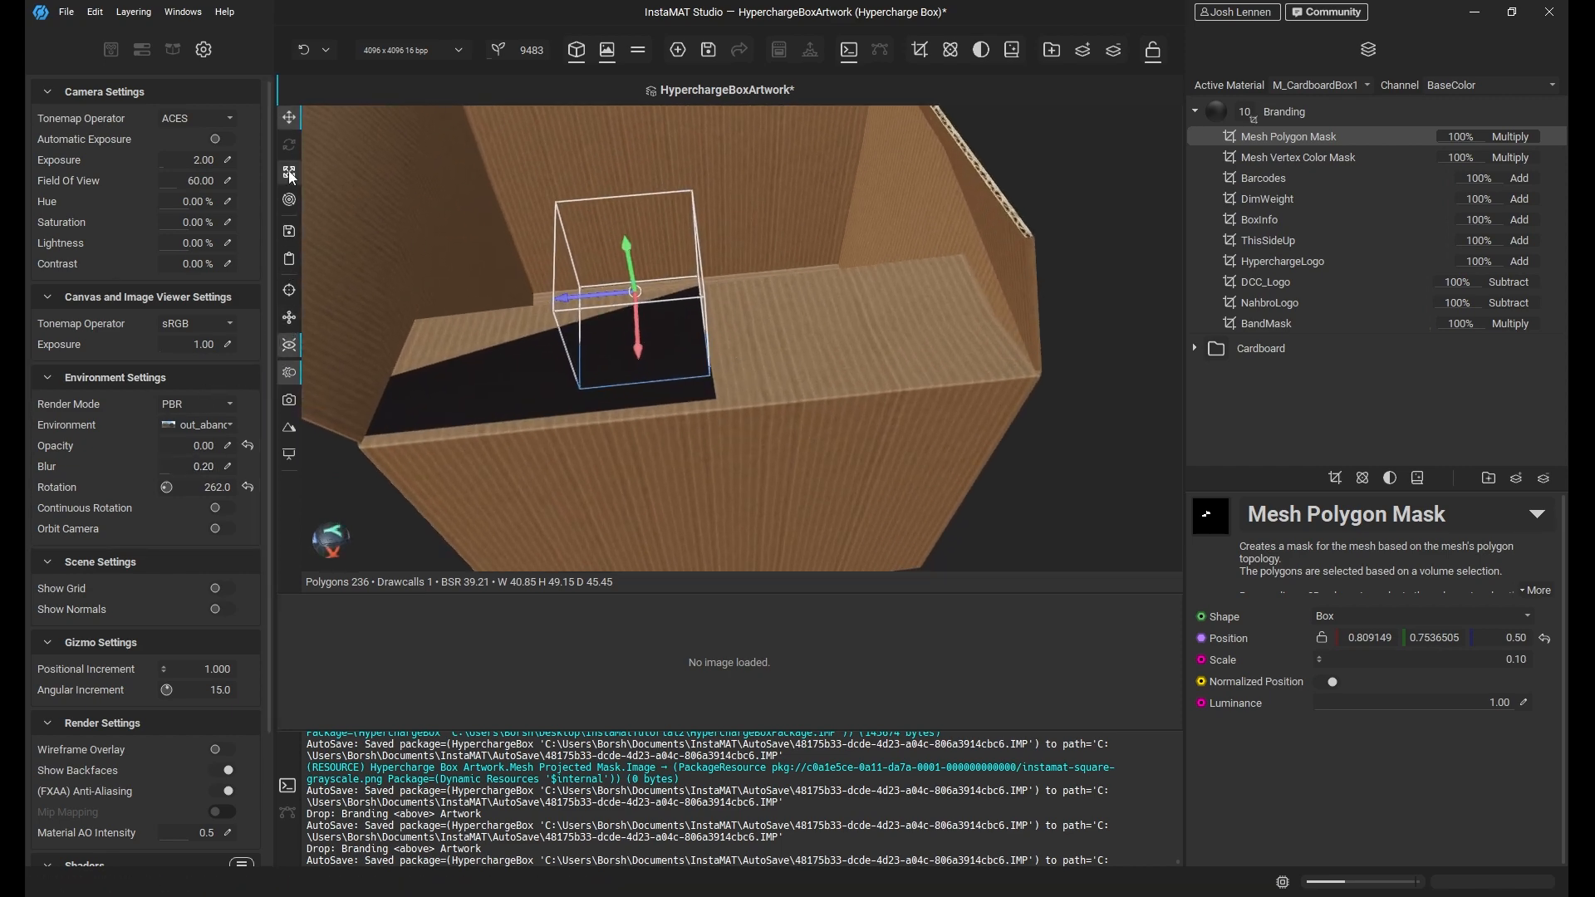
Turn on the wireframe overlay and shift the polygon mask volume along the flap to about X 0.88, Z 0.42.
left_click(290, 317)
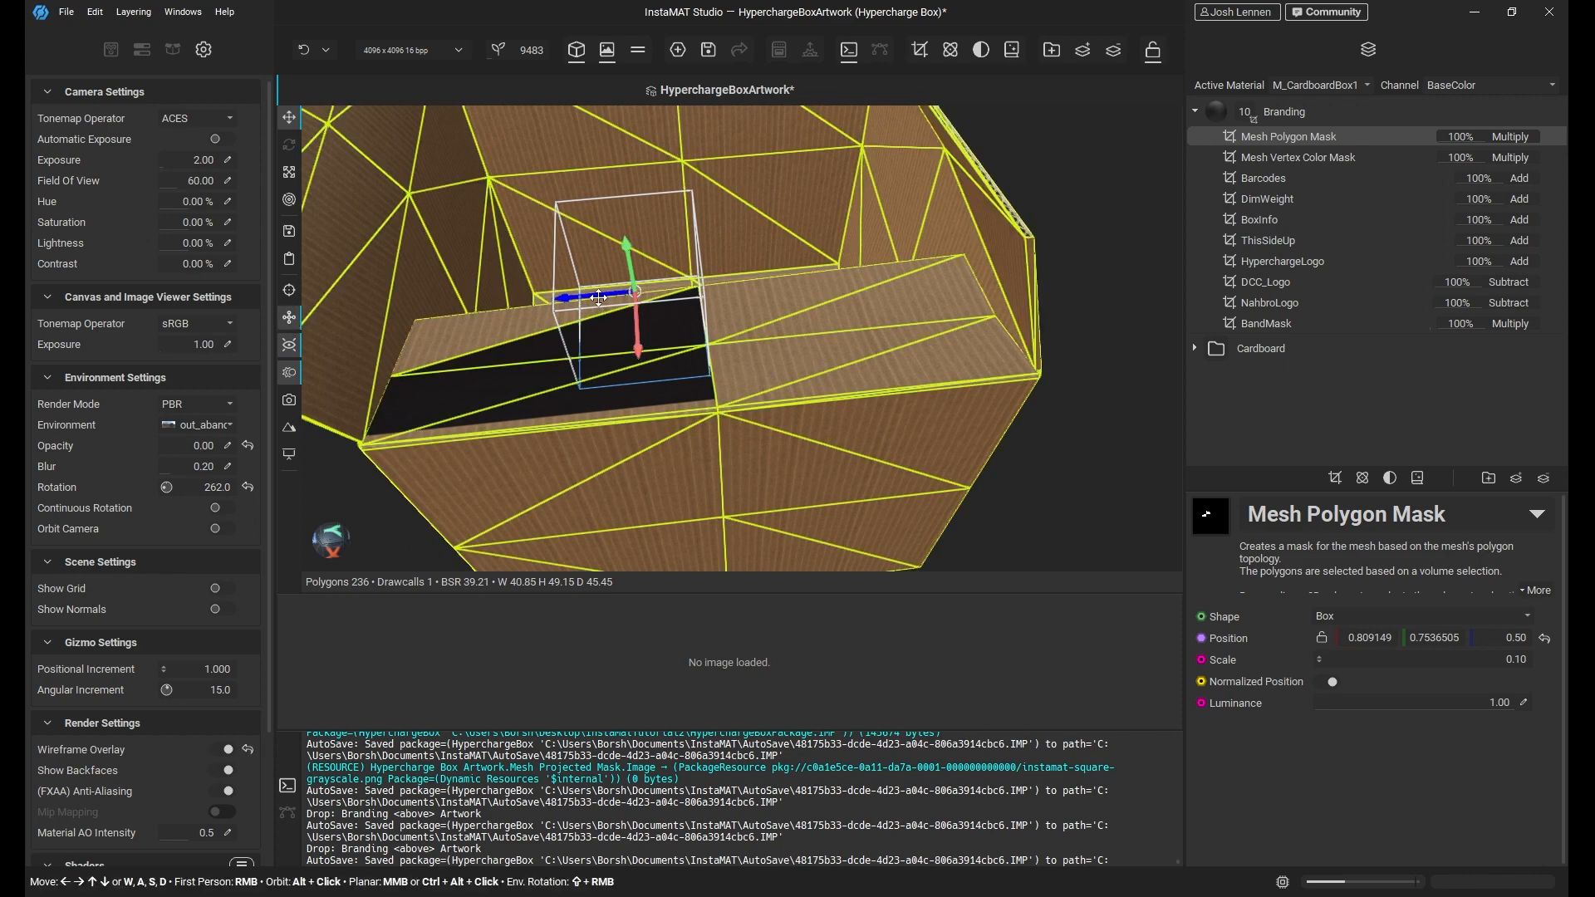
left_click_drag(599, 297, 645, 292)
left_click(290, 317)
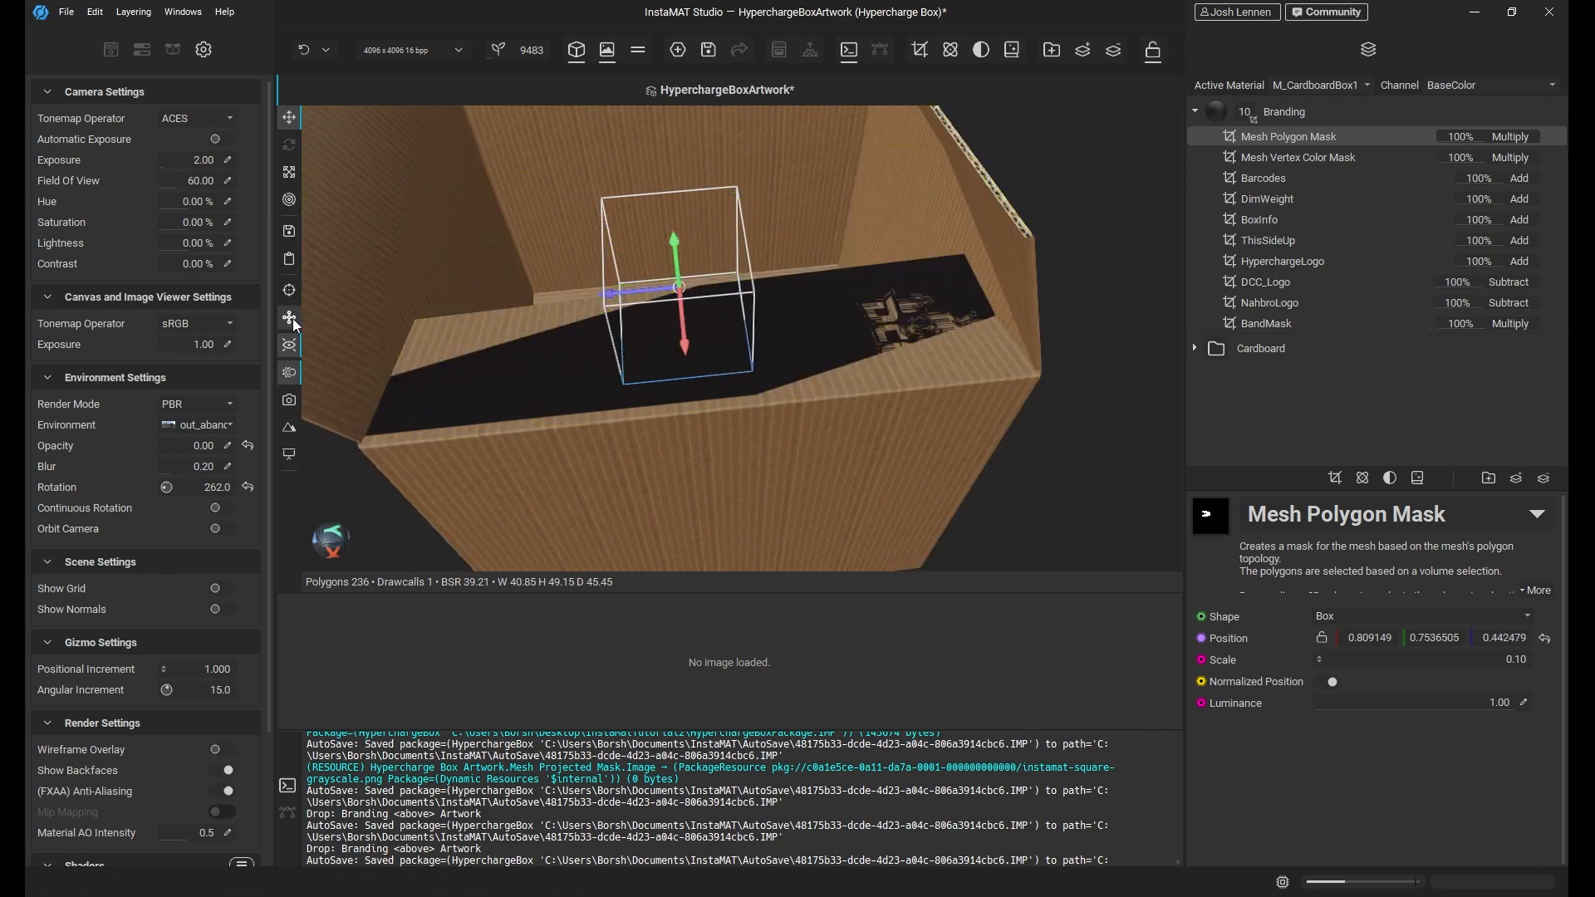
left_click(290, 317)
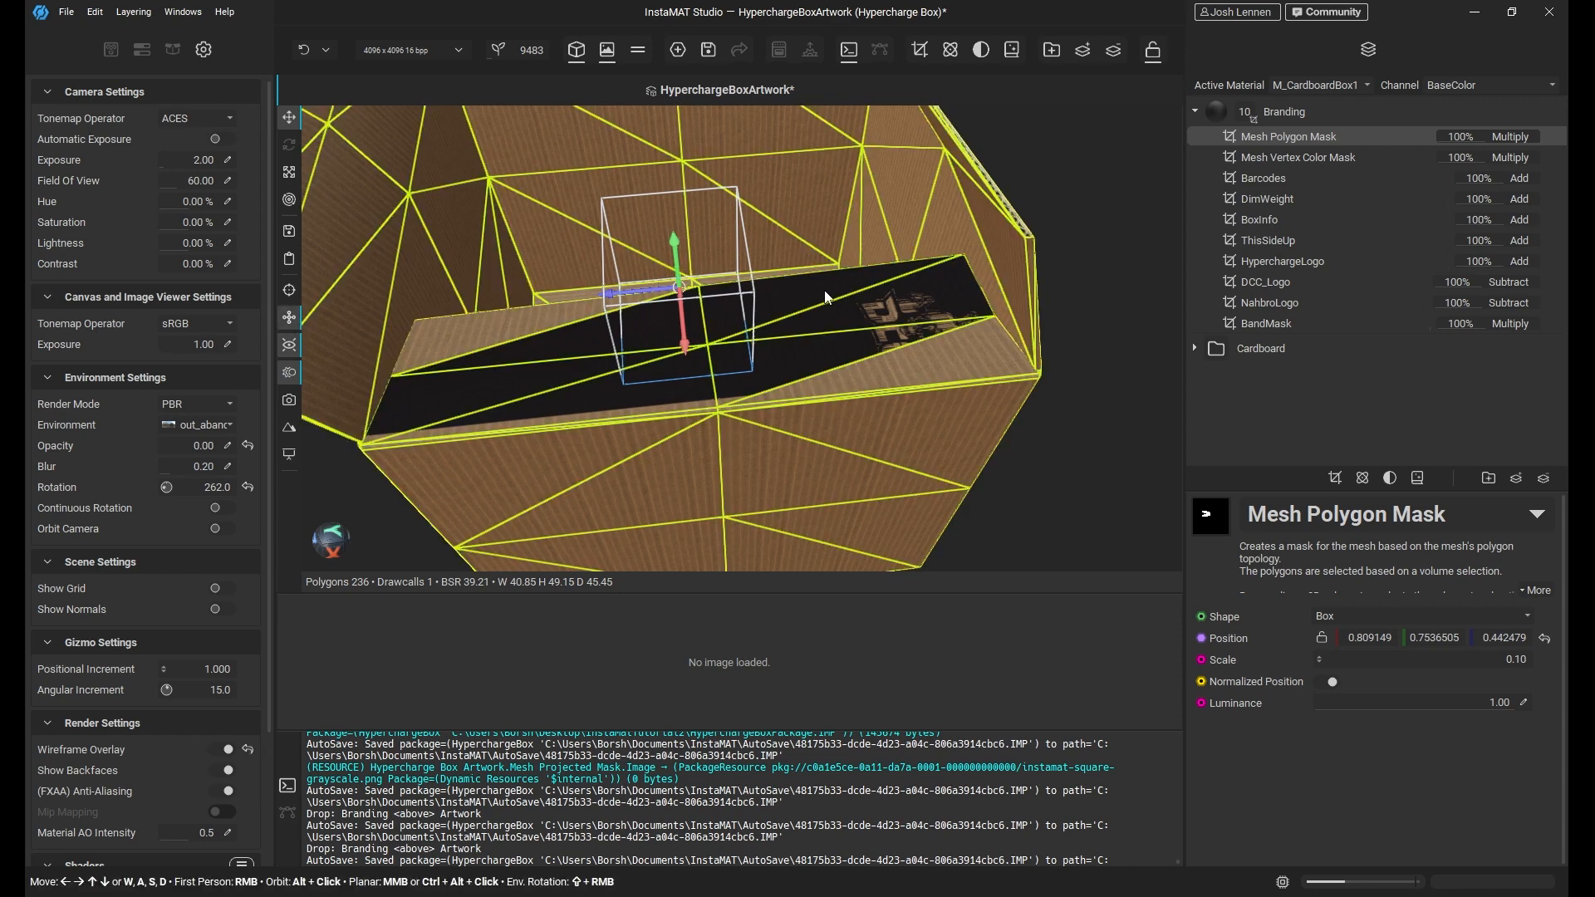
mouse_move(684, 344)
left_mouse_down()
mouse_move(700, 343)
mouse_move(700, 369)
left_mouse_up()
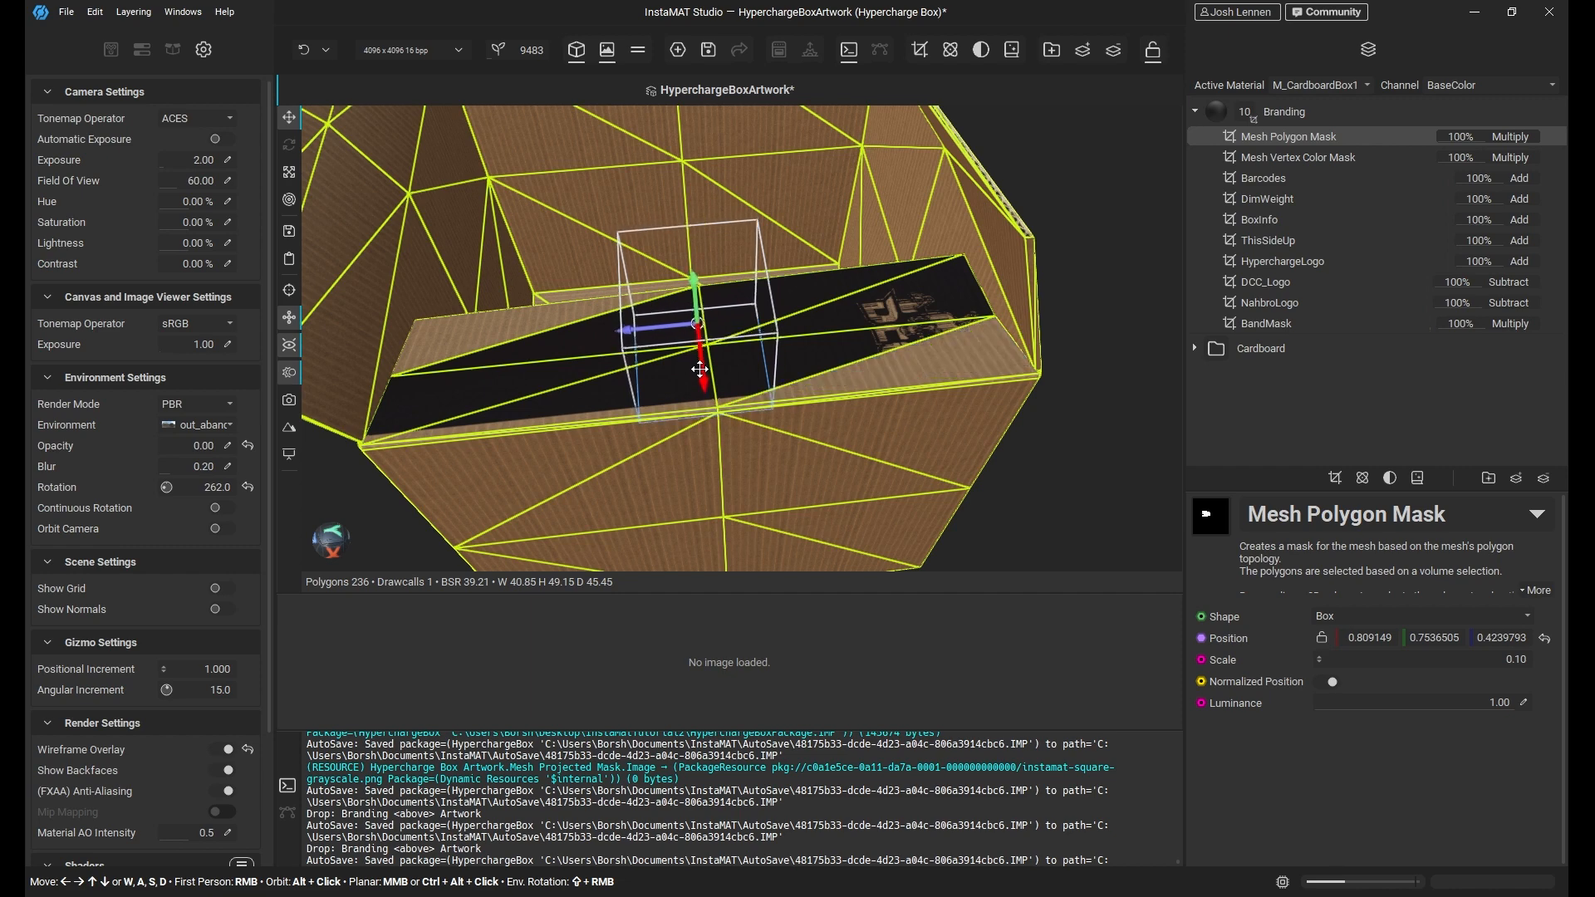
Scale the polygon mask volume to about 0.14 and move it to about X 0.83, Y 0.72, keeping the Box shape.
key("r")
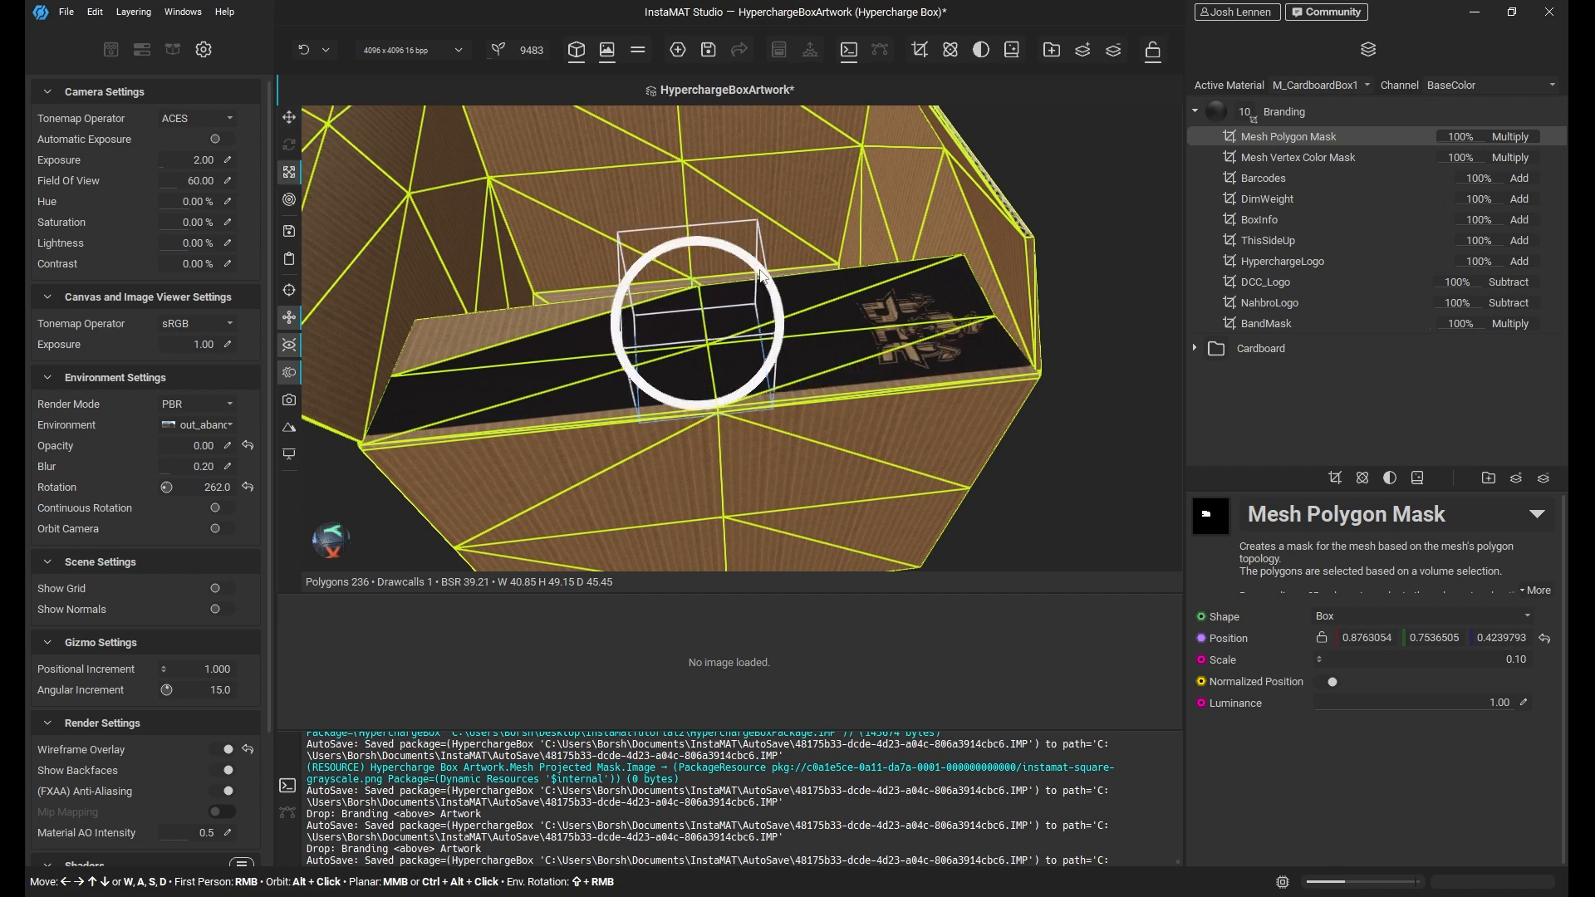
left_click_drag(759, 273, 785, 253)
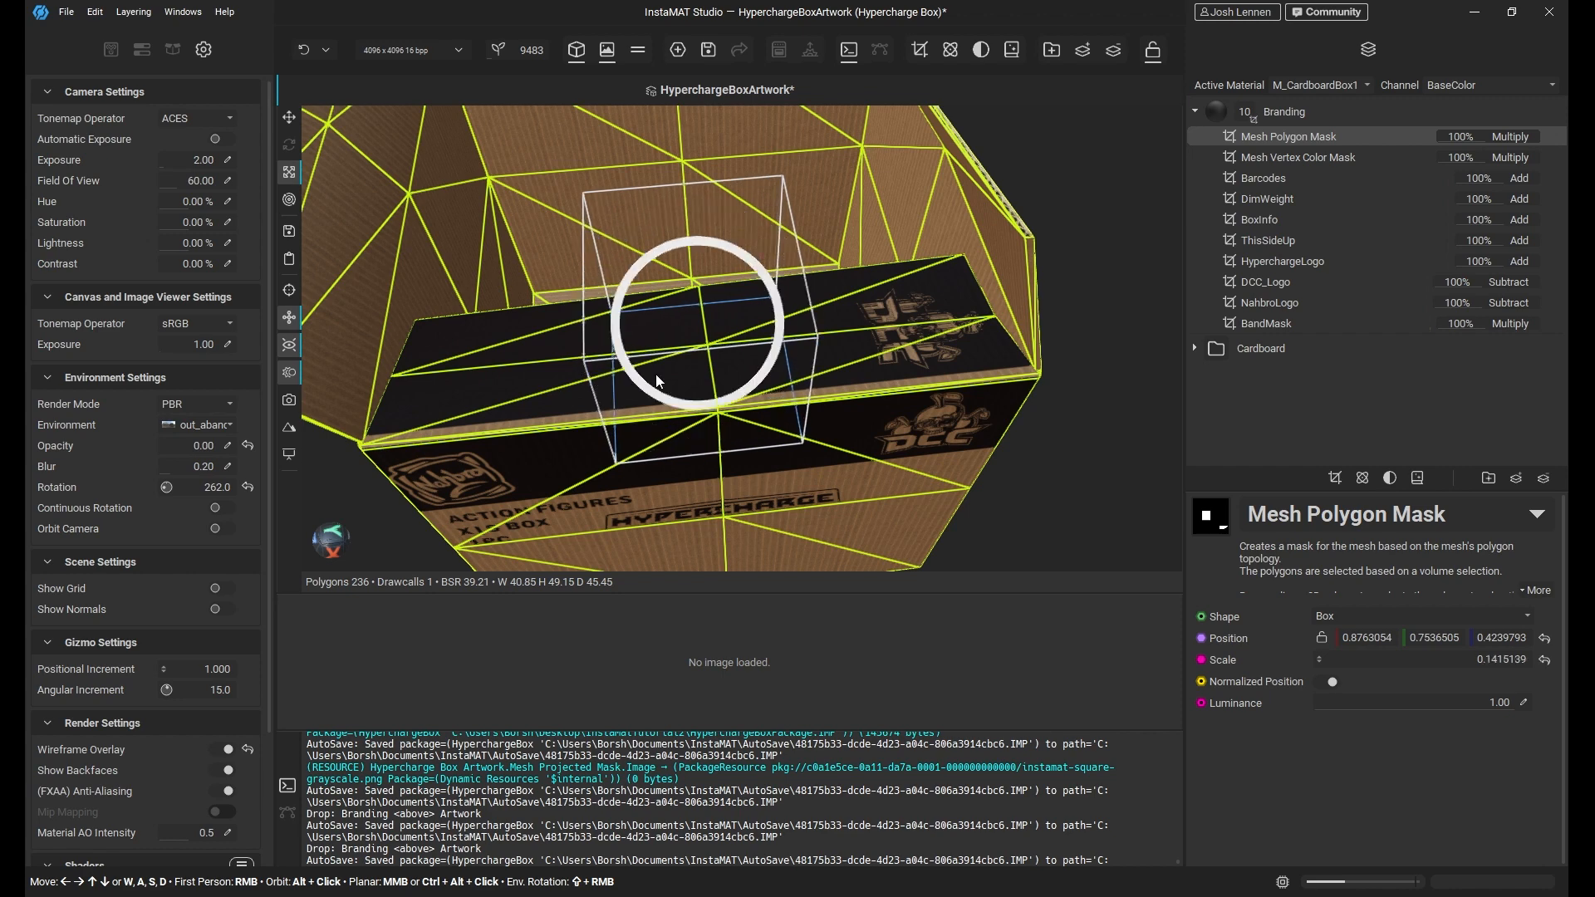
key("w")
left_click_drag(700, 367, 831, 292)
left_click_drag(768, 249, 767, 269)
left_click(1348, 611)
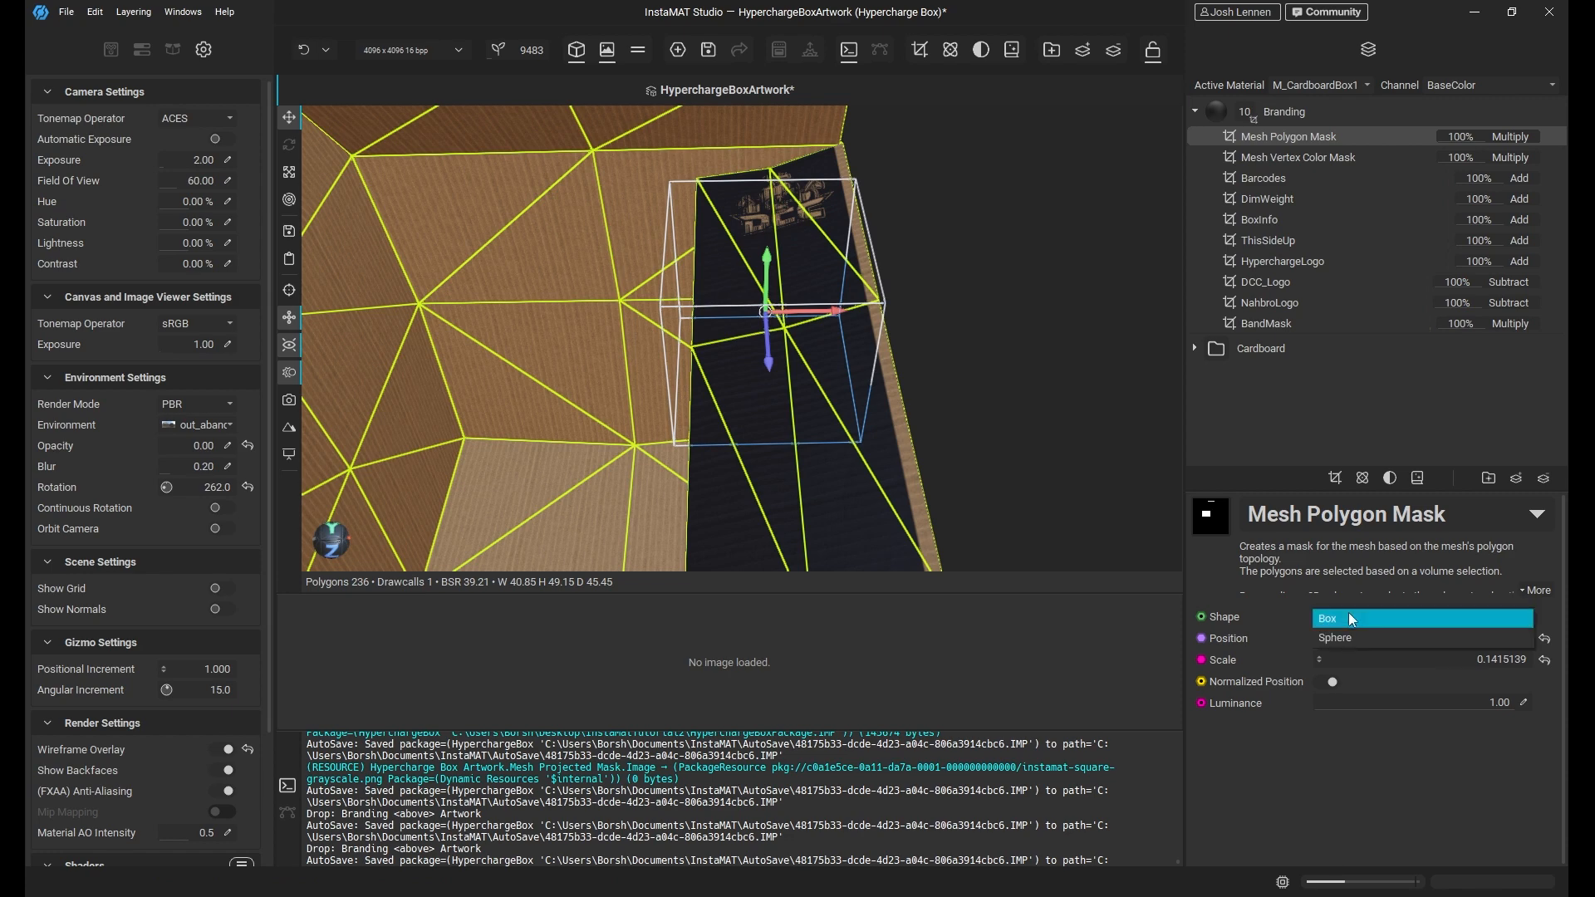
left_click(1264, 617)
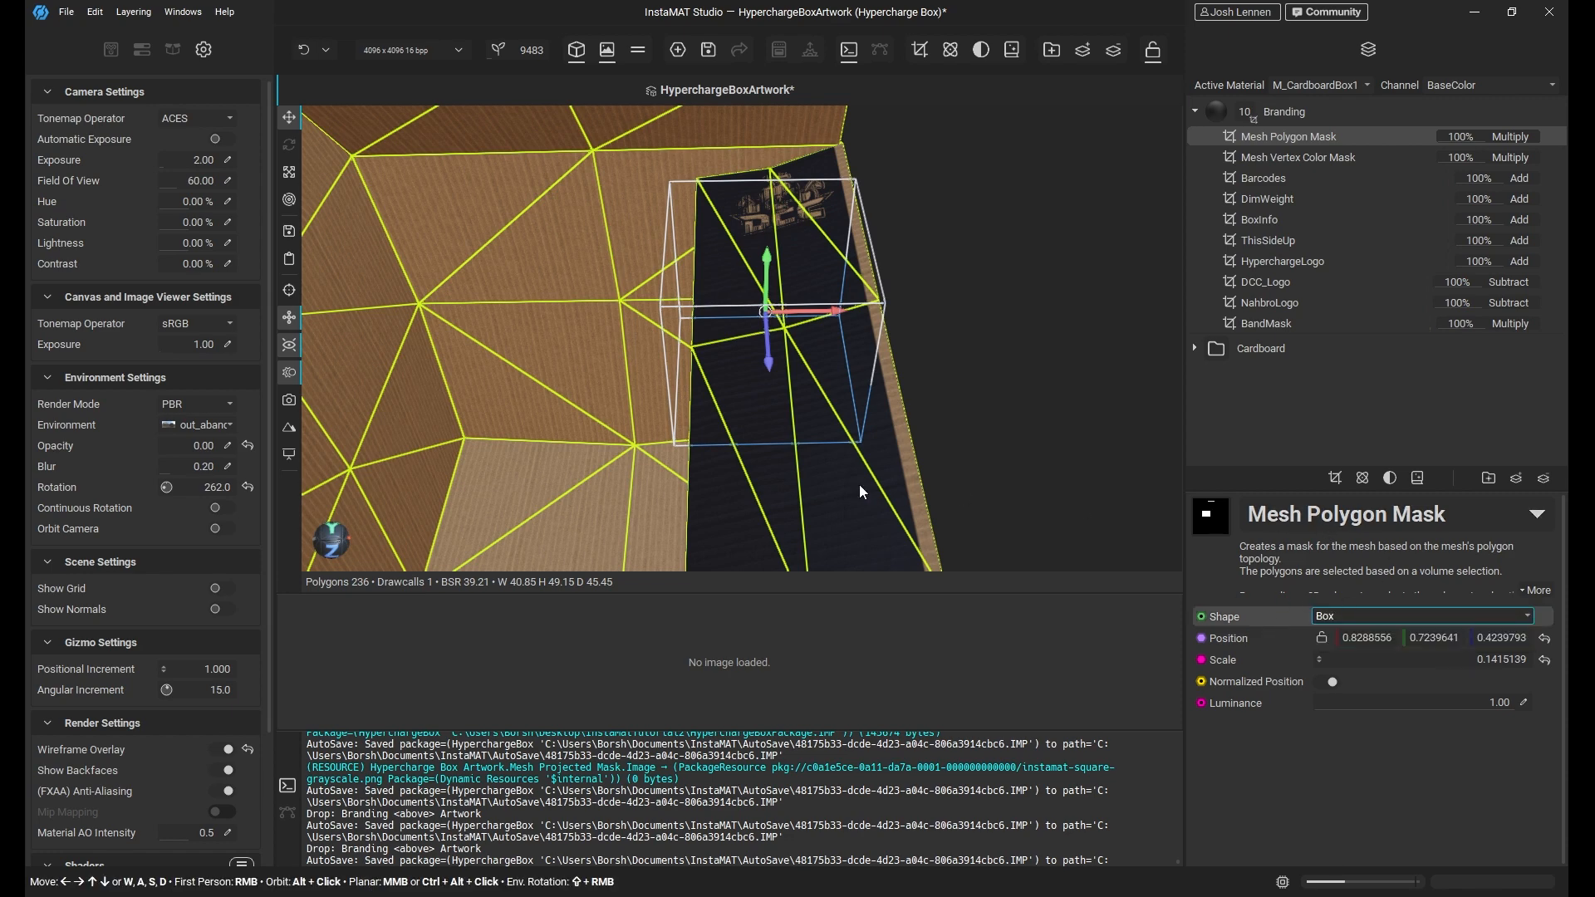
Set the Mesh Polygon Mask's blend mode to Subtract and check the folded flap and the outer faces of the box.
left_click_drag(860, 491, 679, 366, "alt")
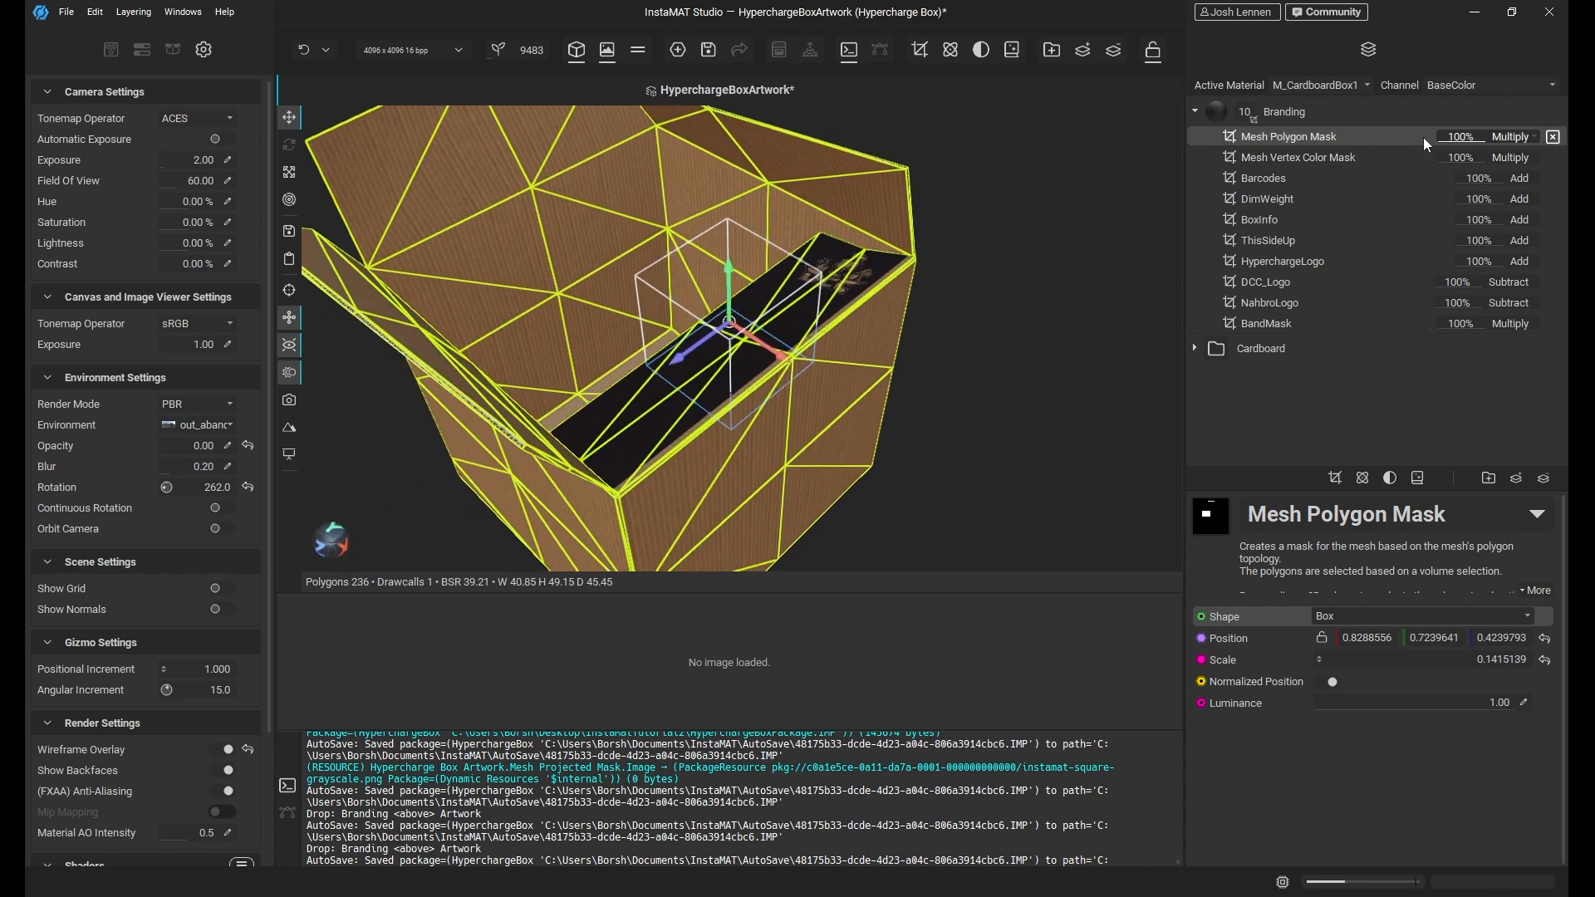
left_click(1519, 136)
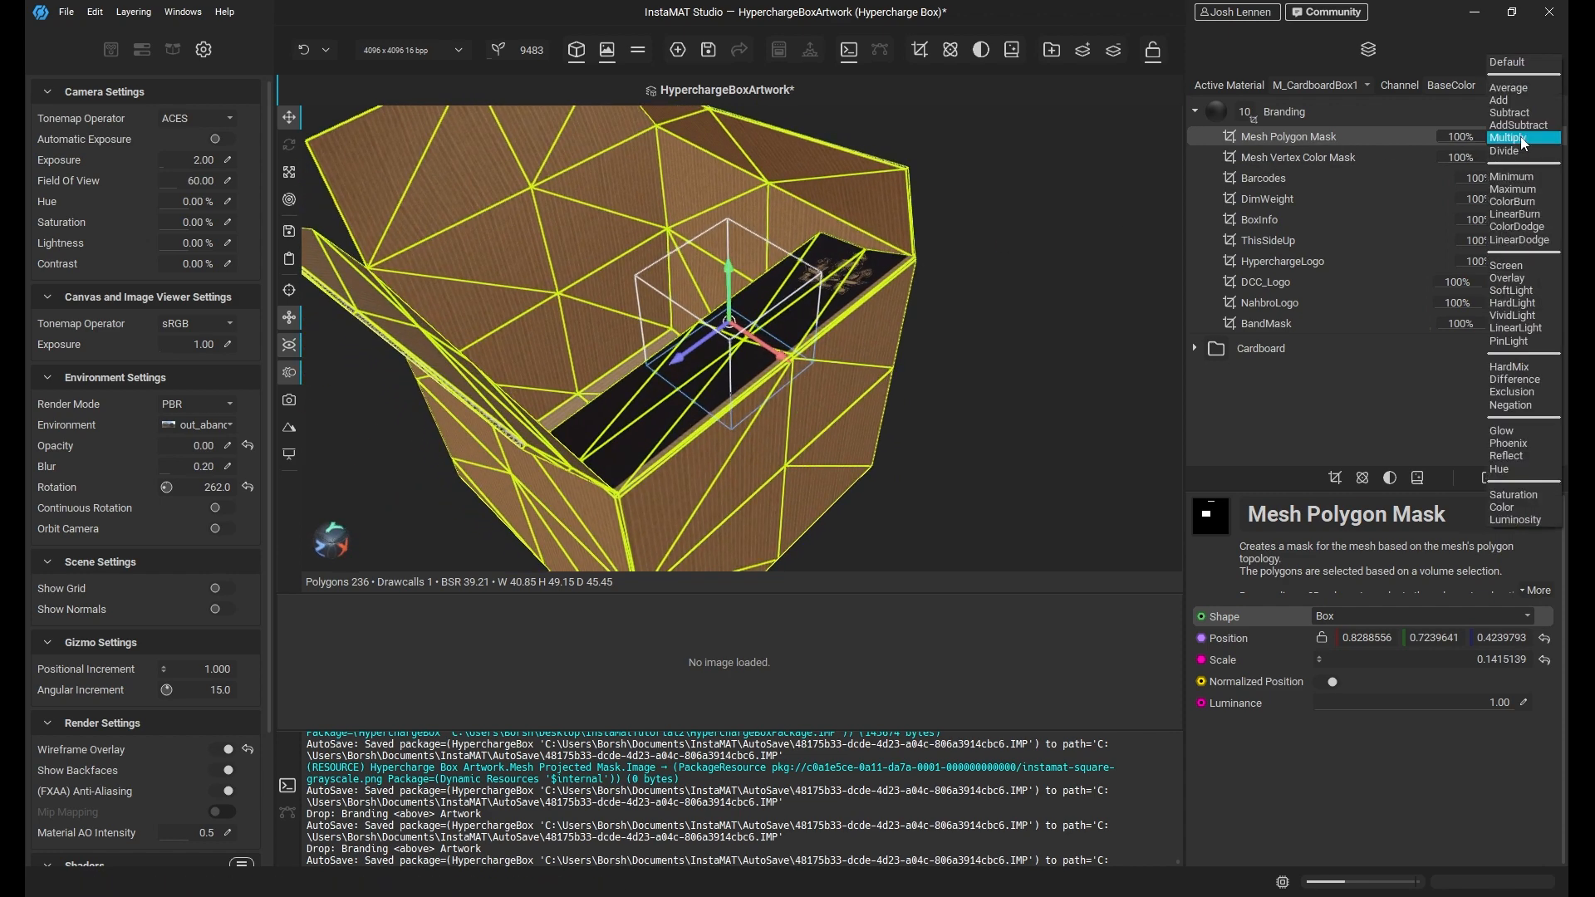
left_click(1520, 112)
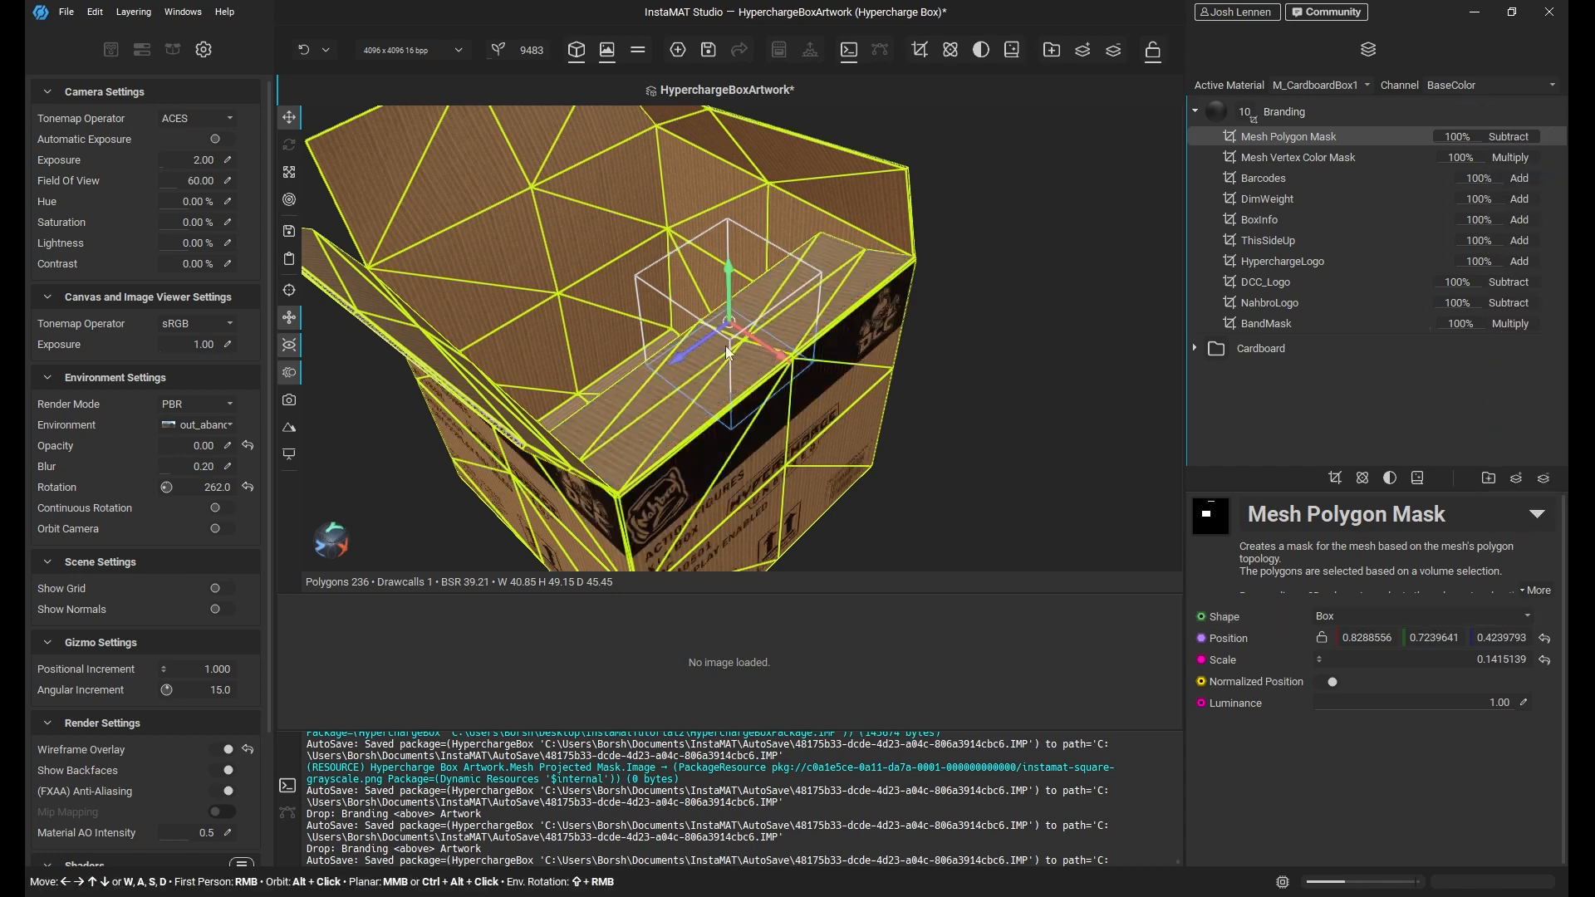
left_click_drag(706, 357, 864, 343, "alt")
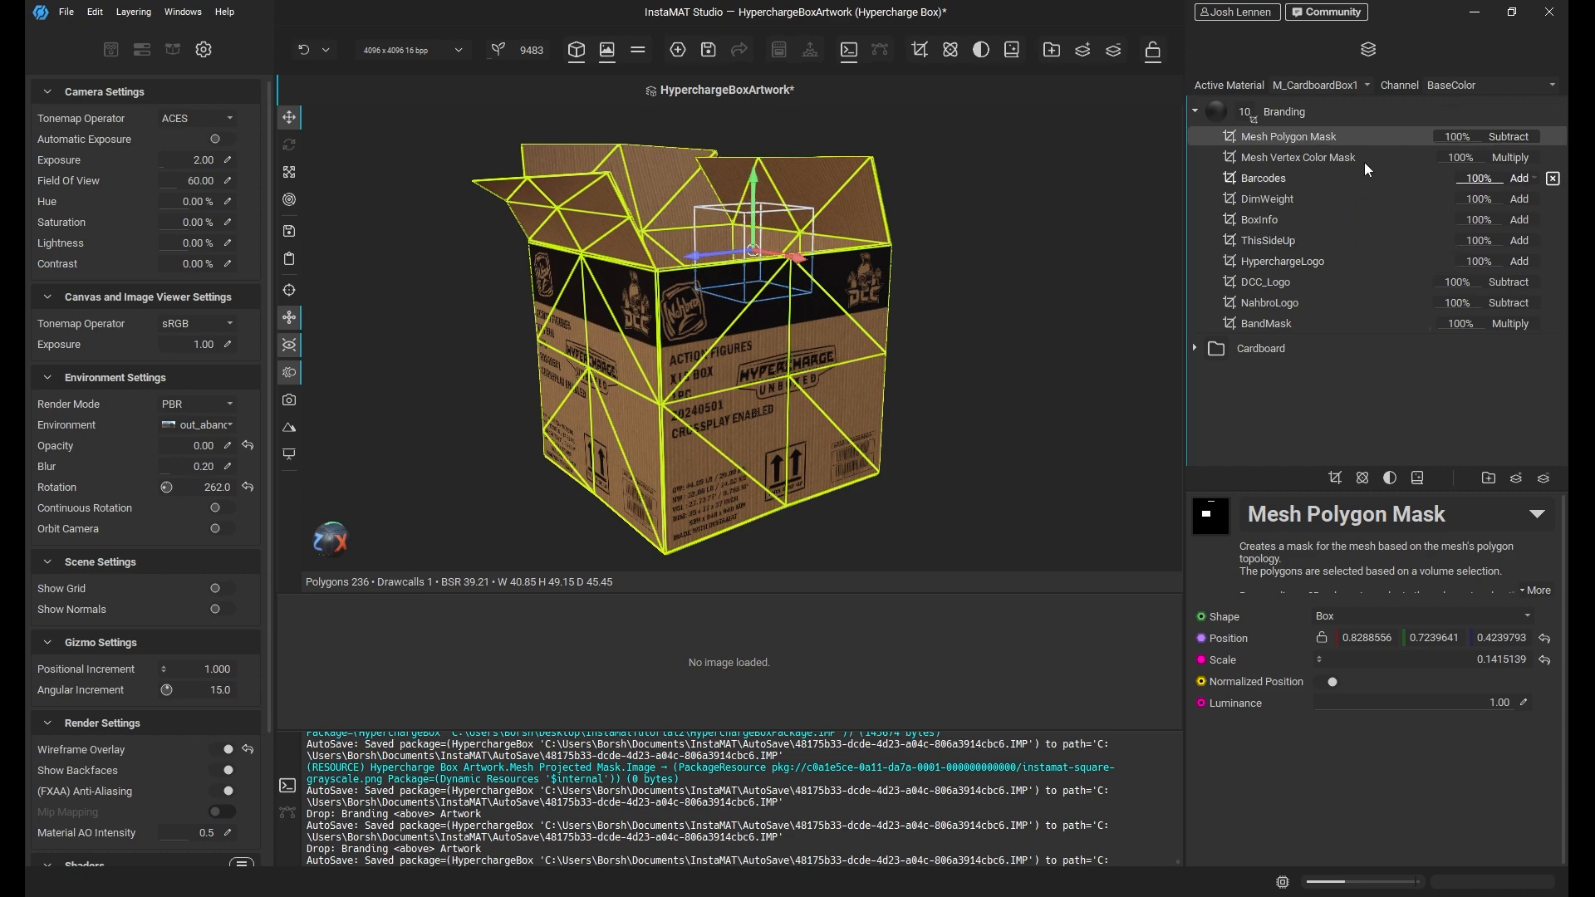
Review the Mesh Polygon Mask and Mesh Vertex Color Mask alongside the other masks in the Branding layer.
left_click(1294, 156)
left_click(1301, 140)
left_click(1308, 159)
left_click(1308, 140)
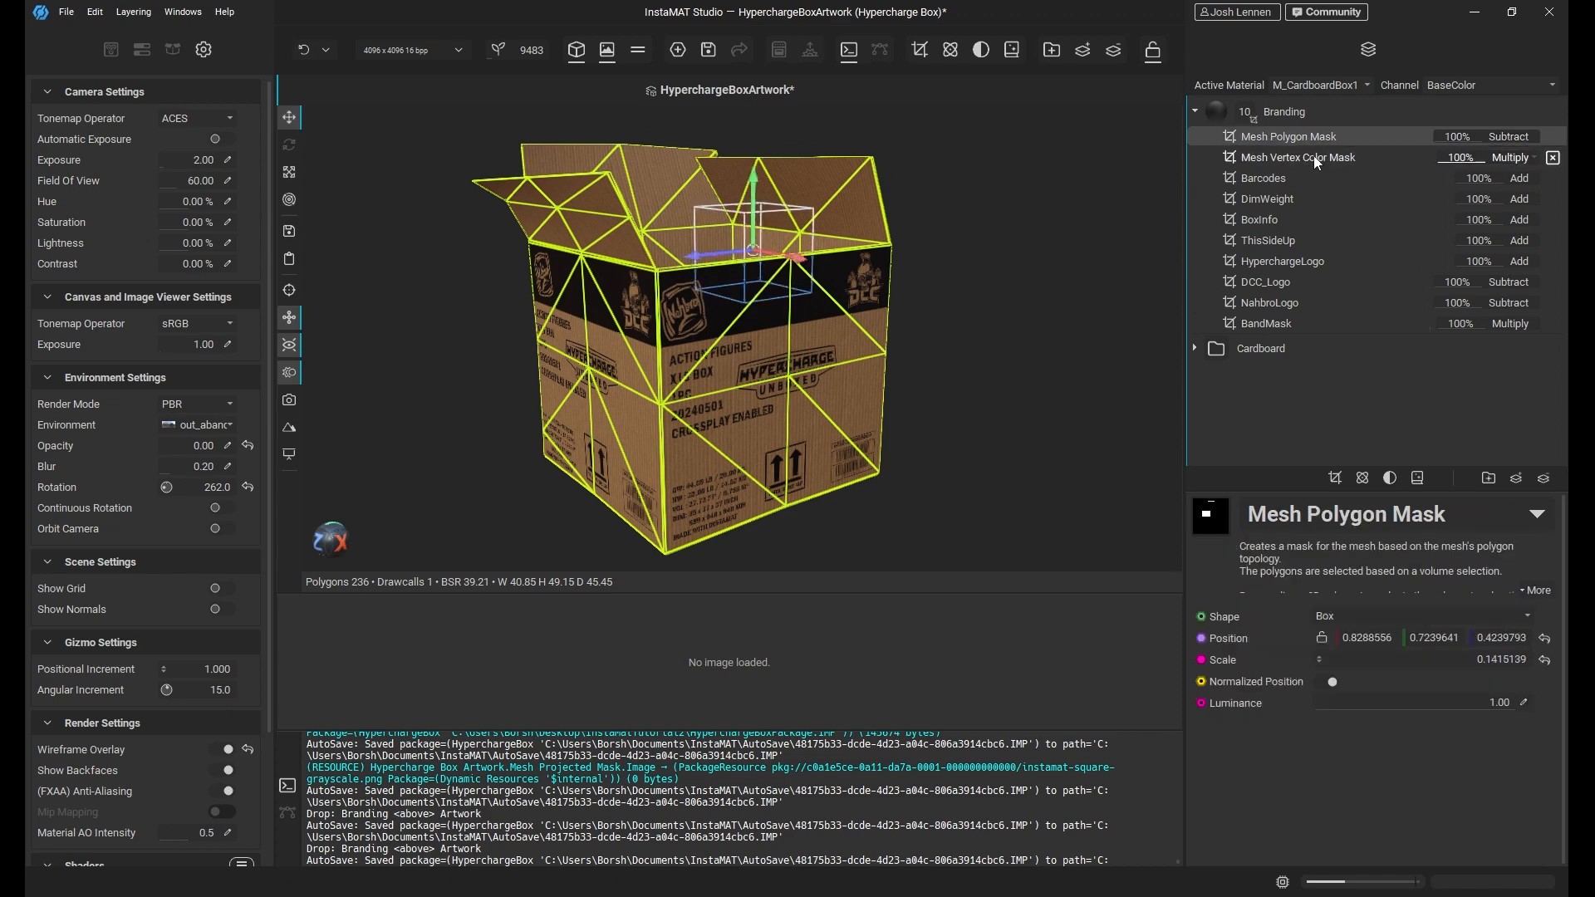
left_click(1312, 157)
left_click(1309, 136)
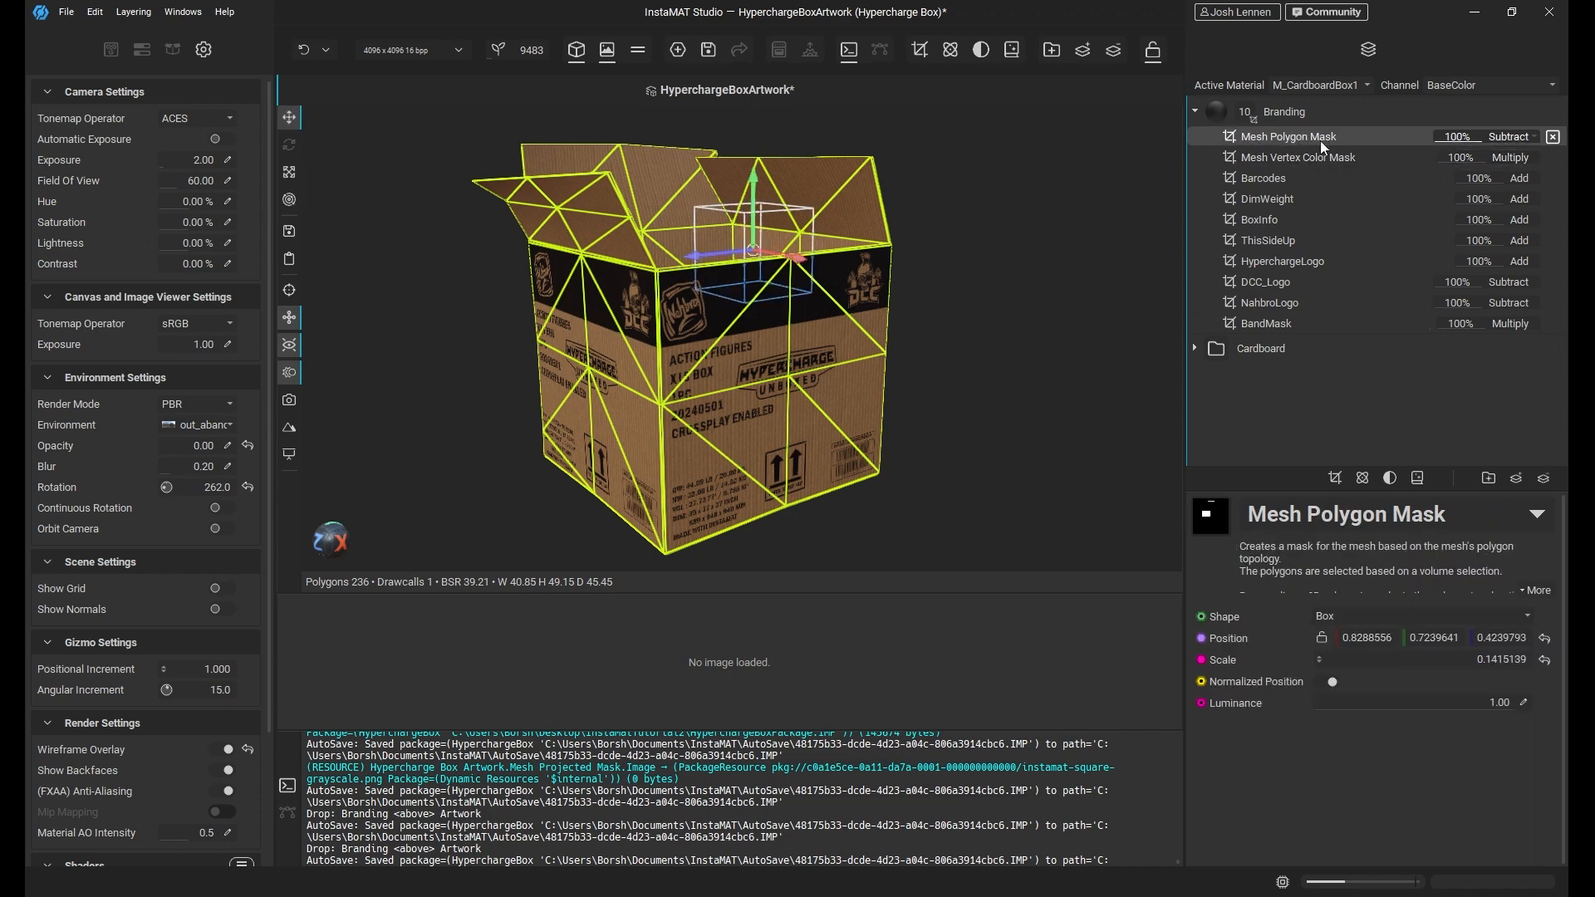
left_click(1263, 180)
left_click(1274, 218)
left_click(1276, 304)
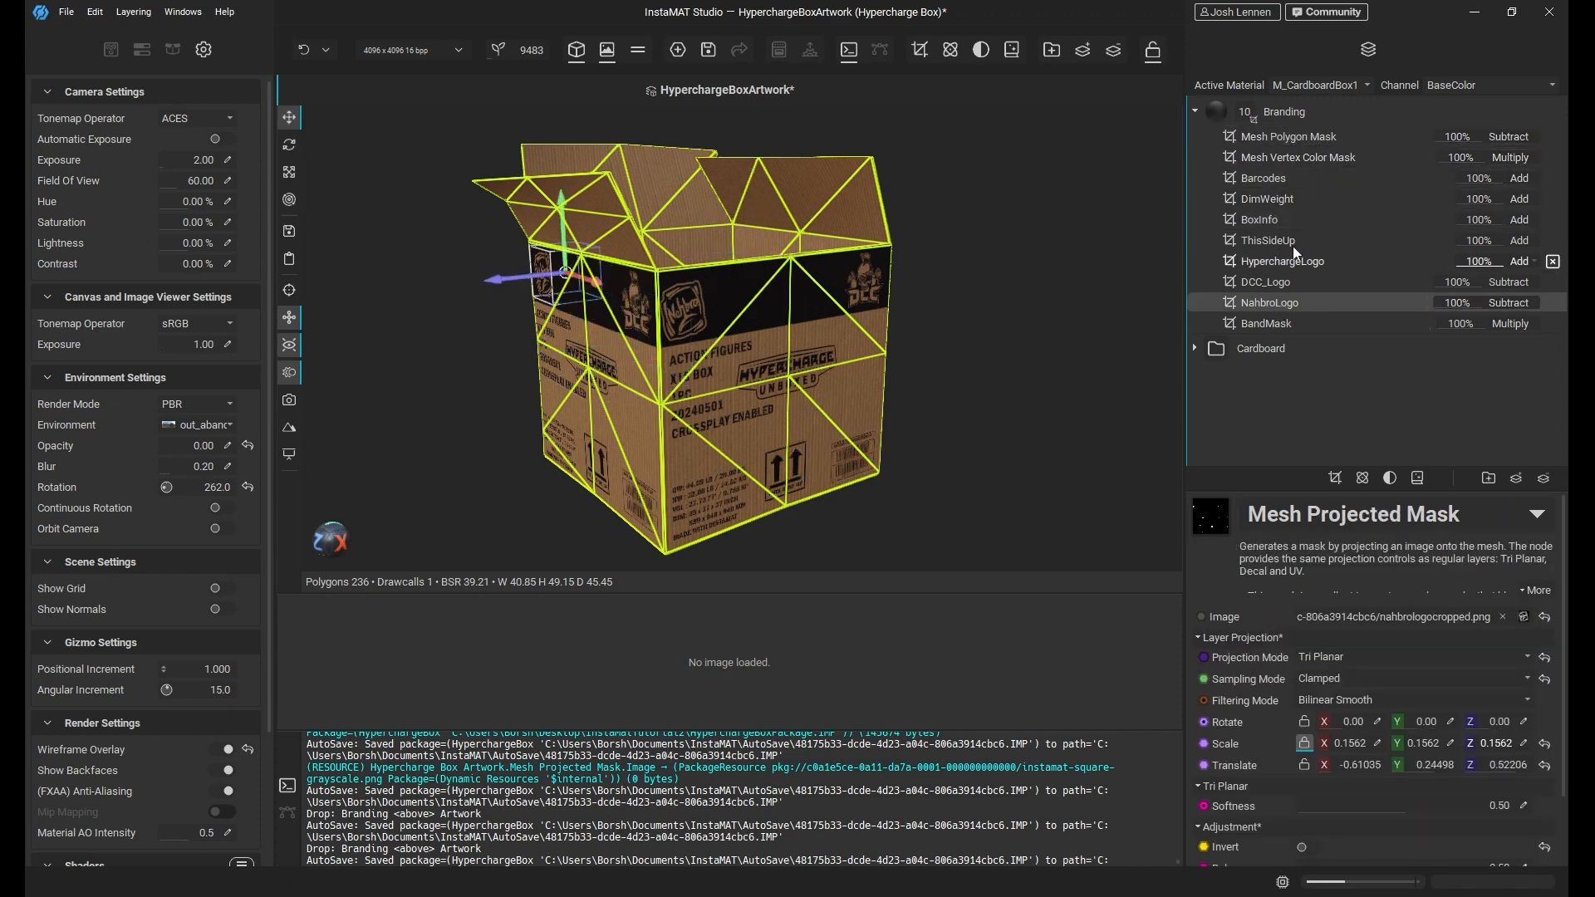
left_click(1296, 136)
left_click(1308, 157)
left_click(1304, 135)
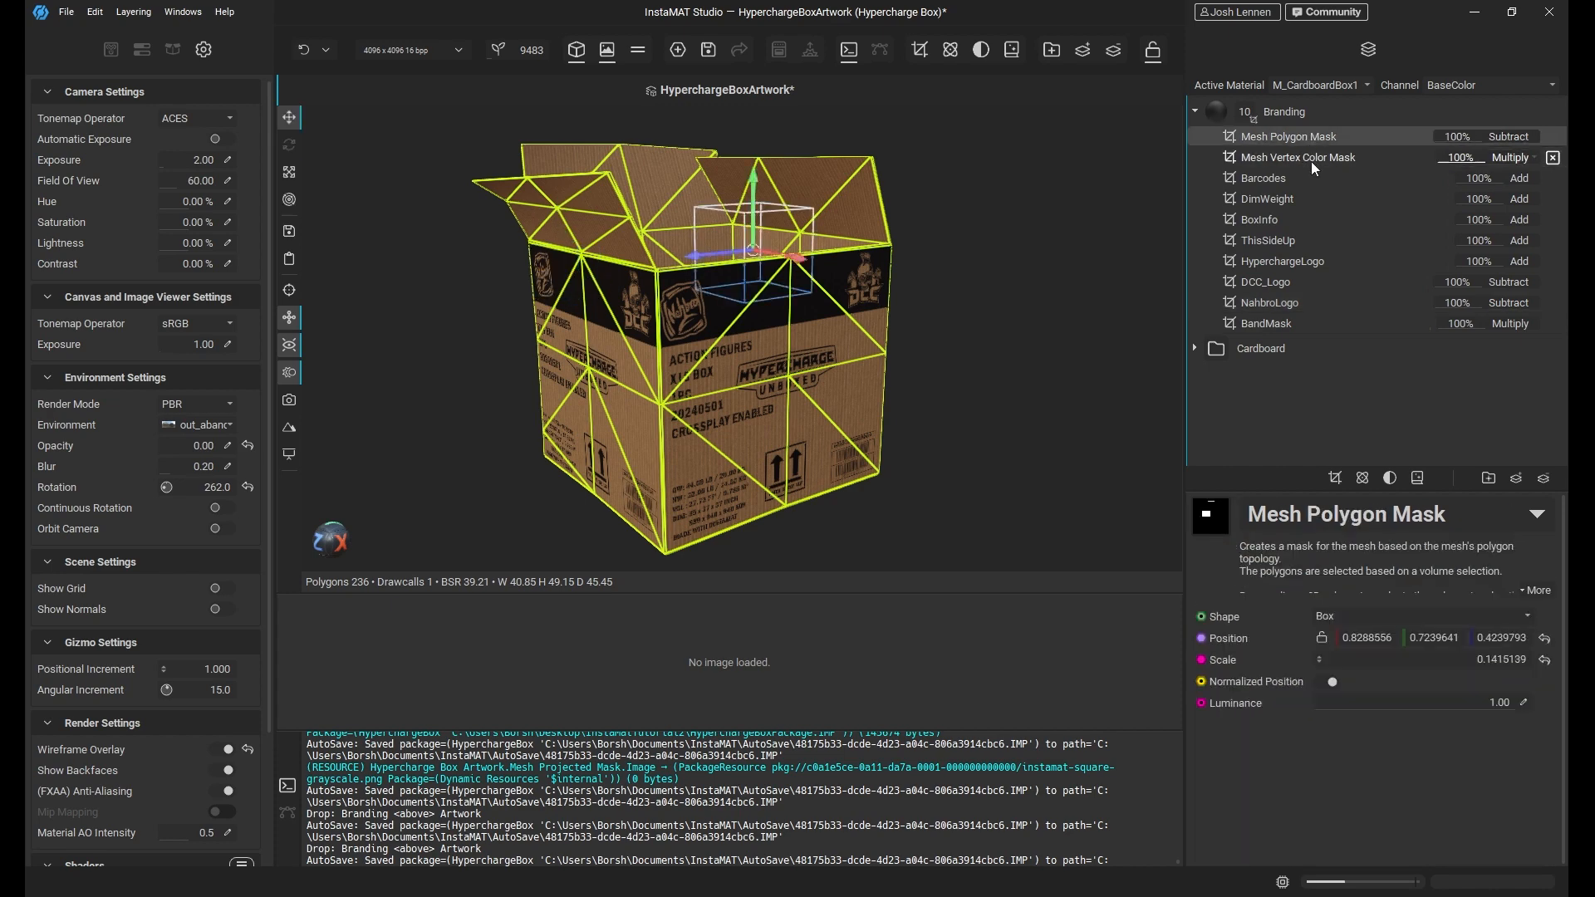
left_click(1312, 158)
left_click(1311, 137)
left_click(1325, 158)
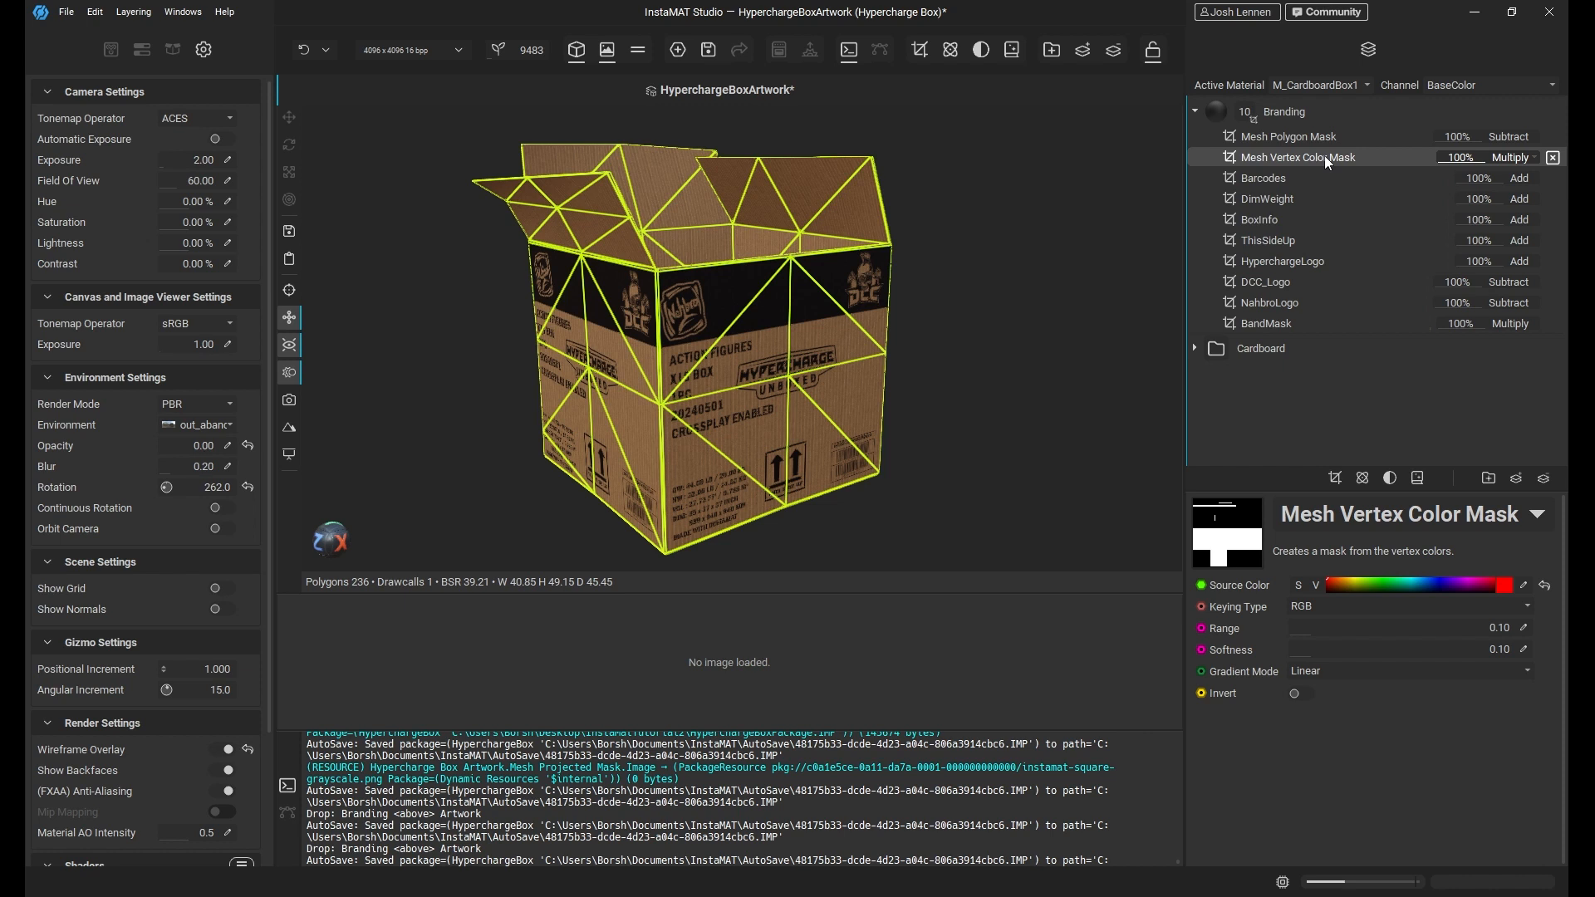
left_click(1316, 137)
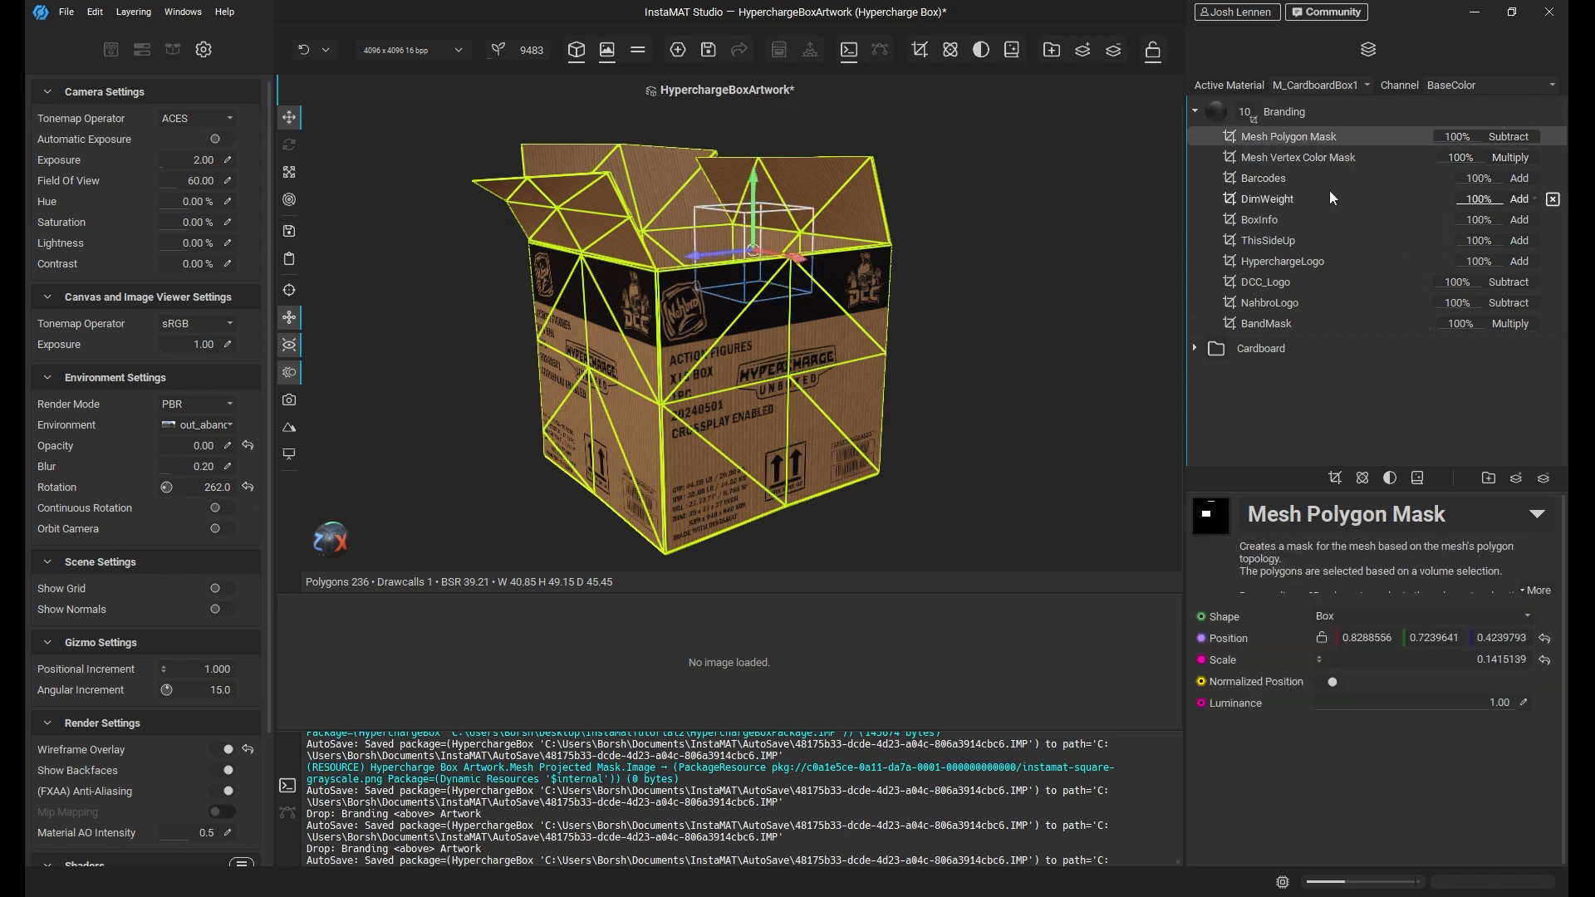
left_click(1317, 157)
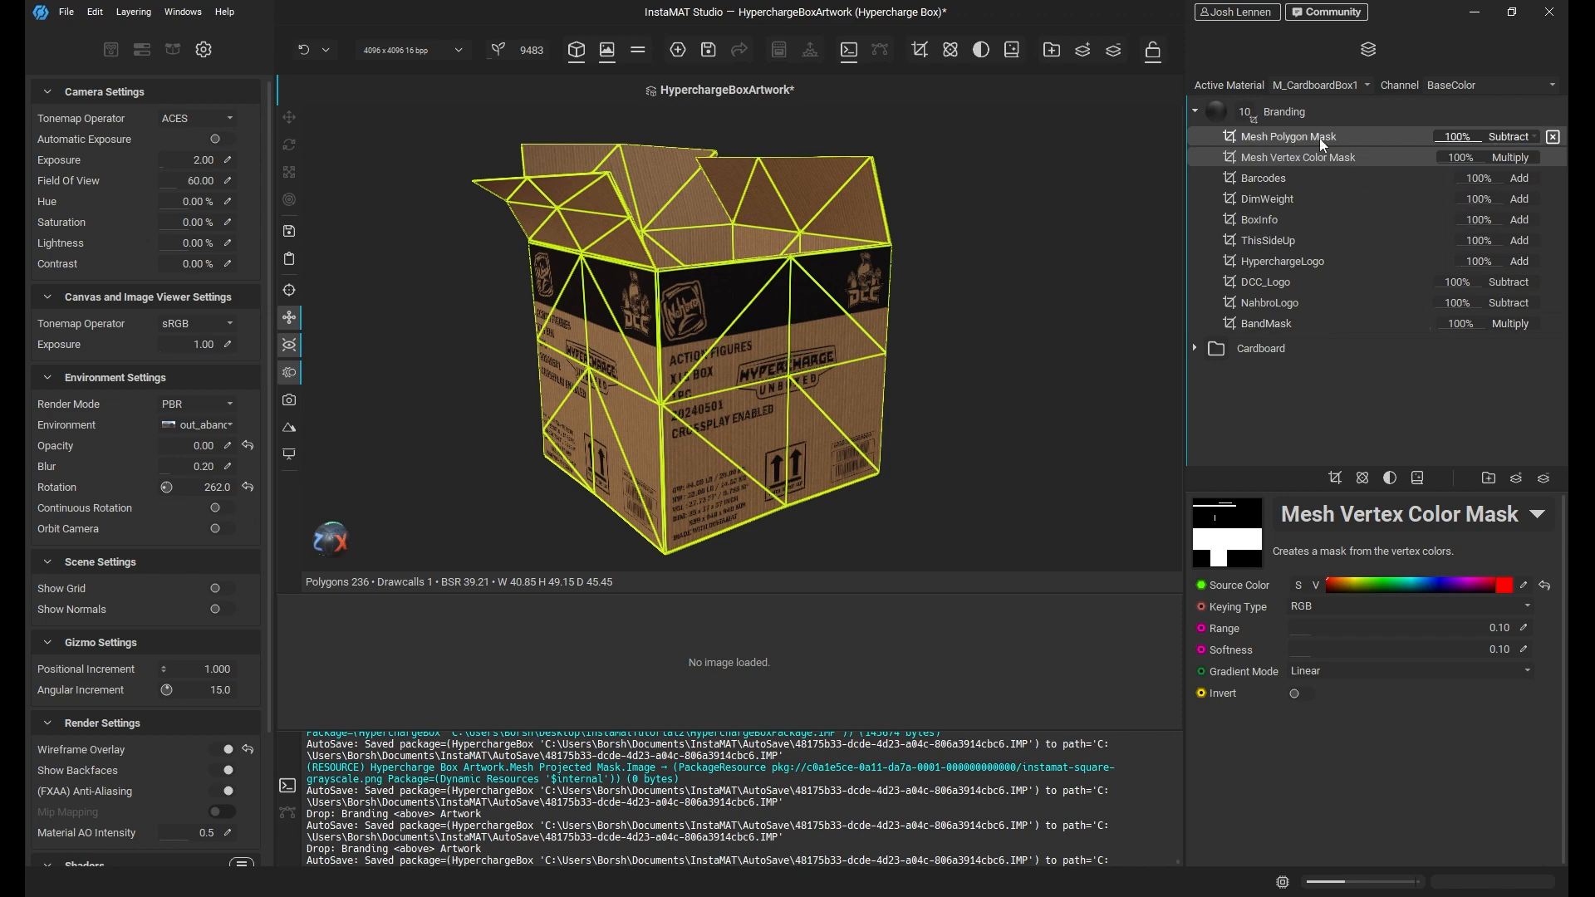
left_click(1304, 117)
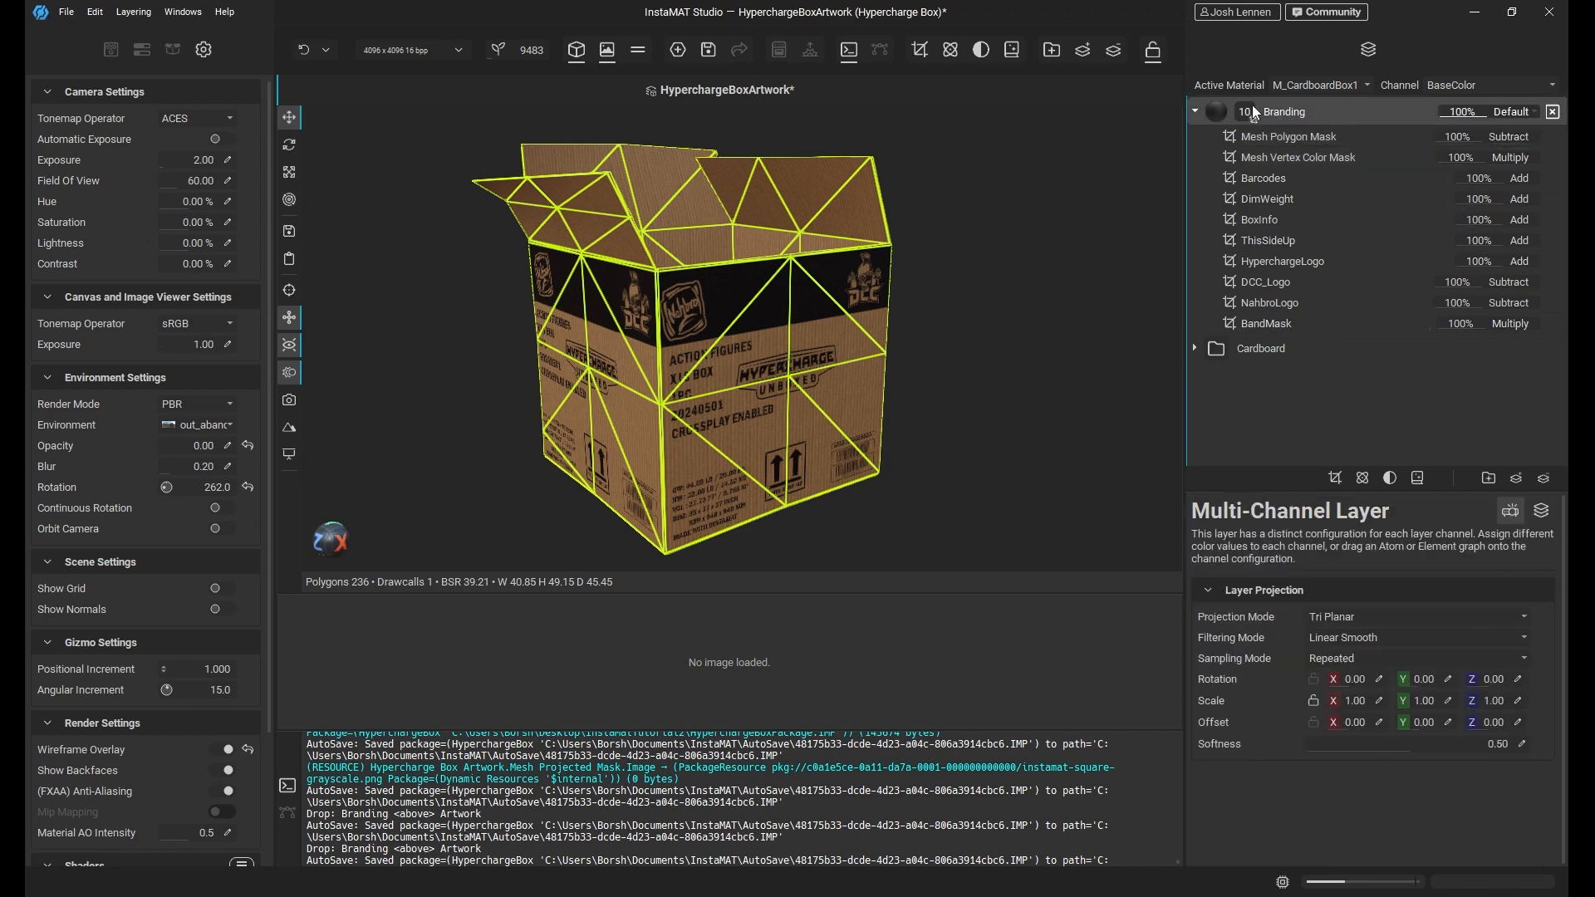
left_click(1329, 156)
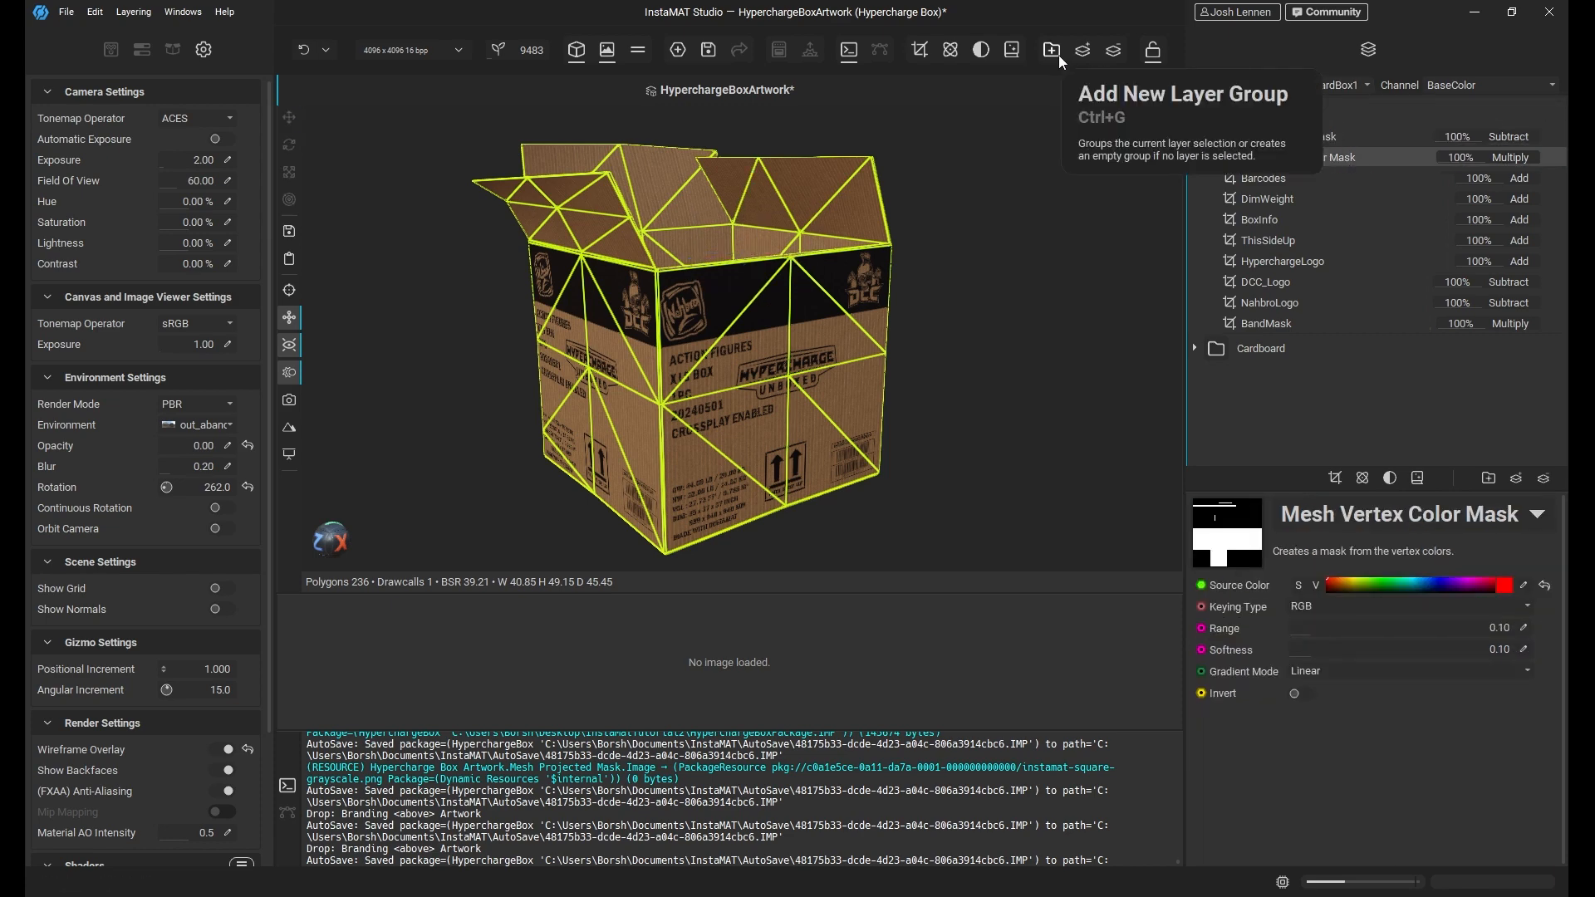
Put the Branding layer into a new layer group and name the group Artwork.
left_click(1357, 112)
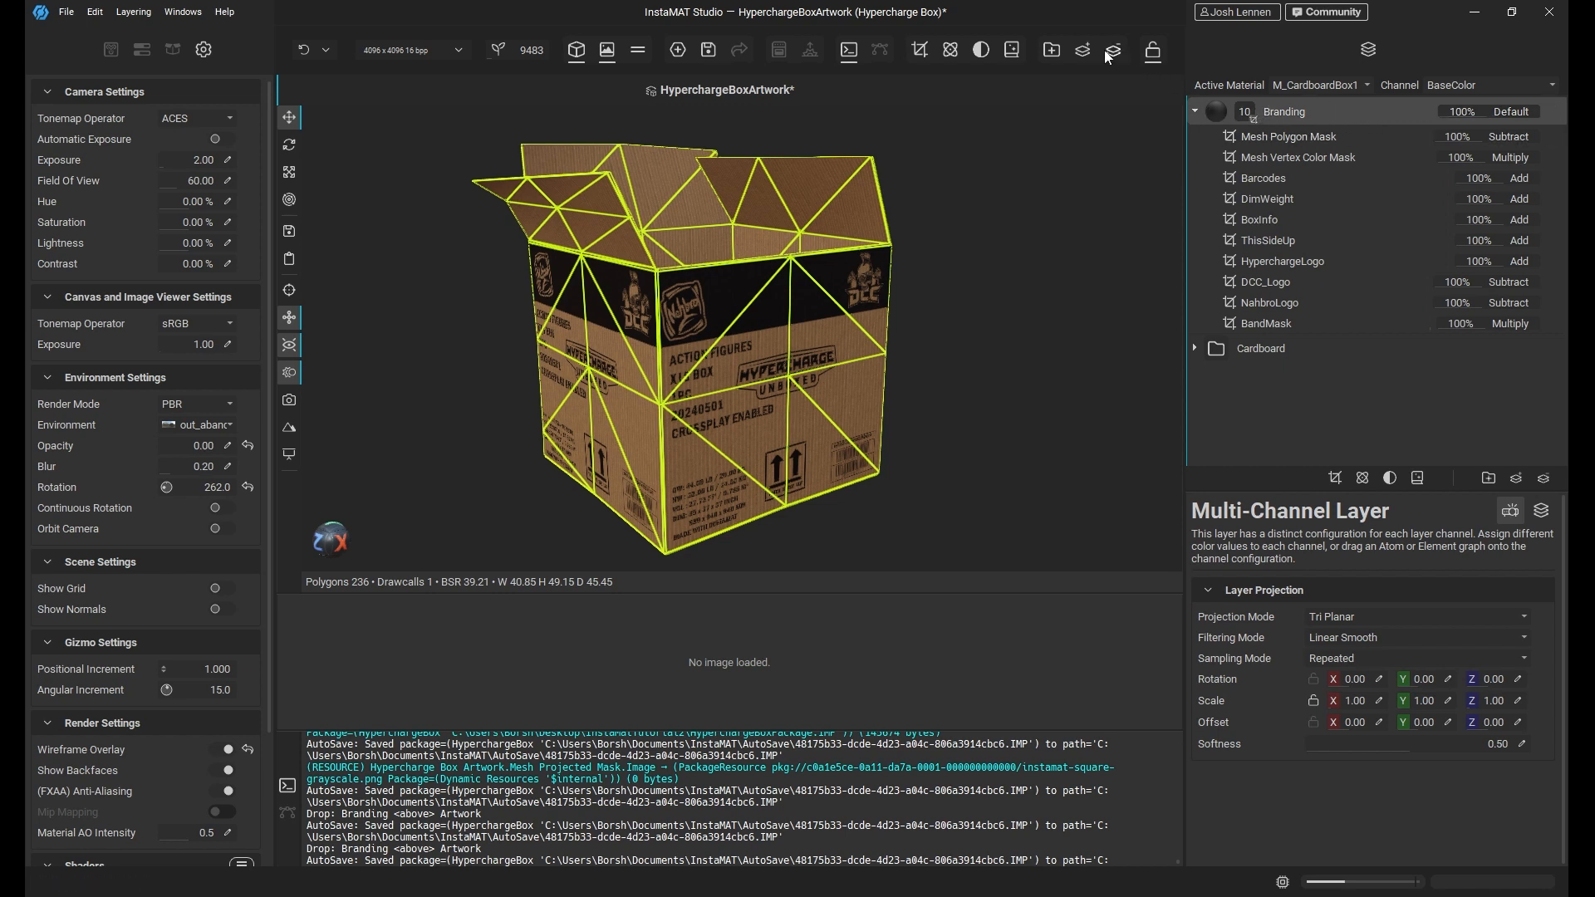
left_click(1053, 55)
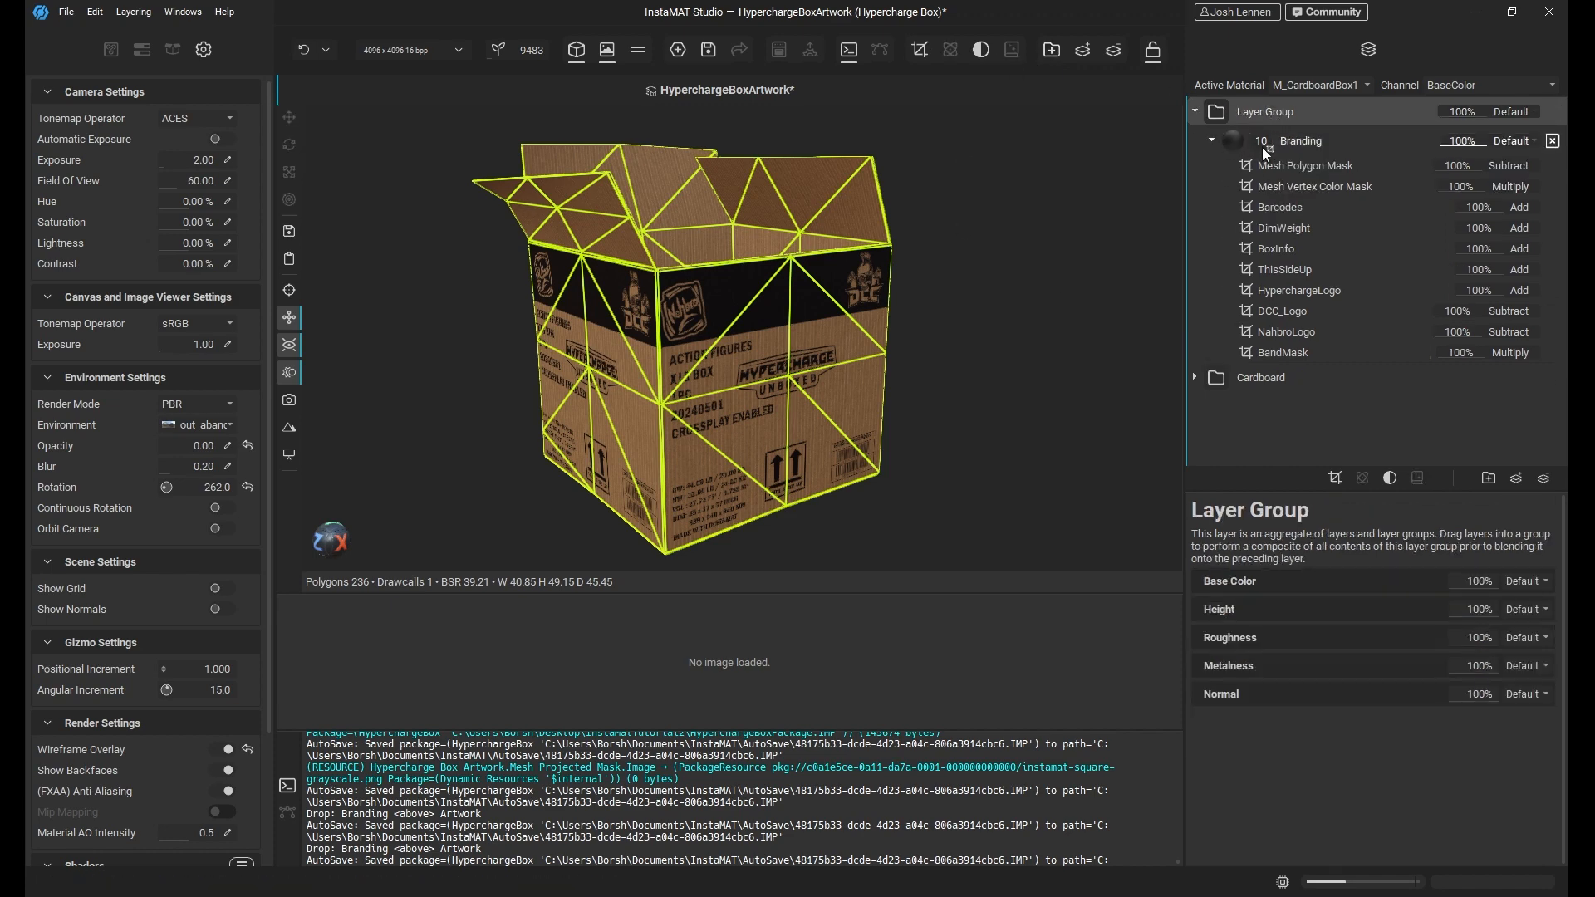
double_click(1278, 111)
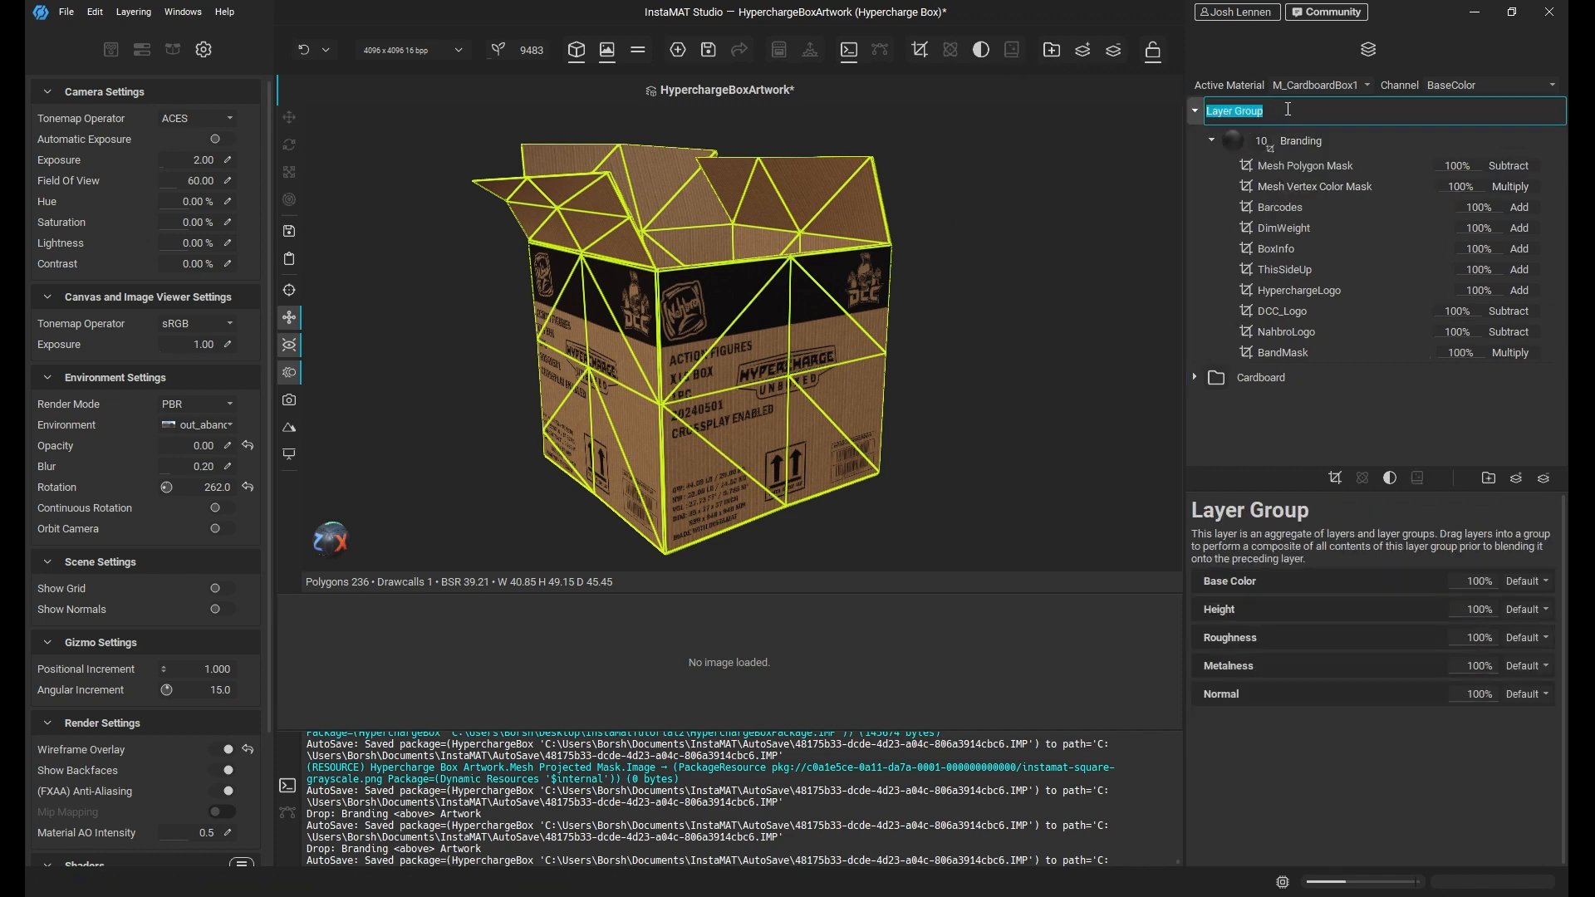
type("Artwork")
key("Return")
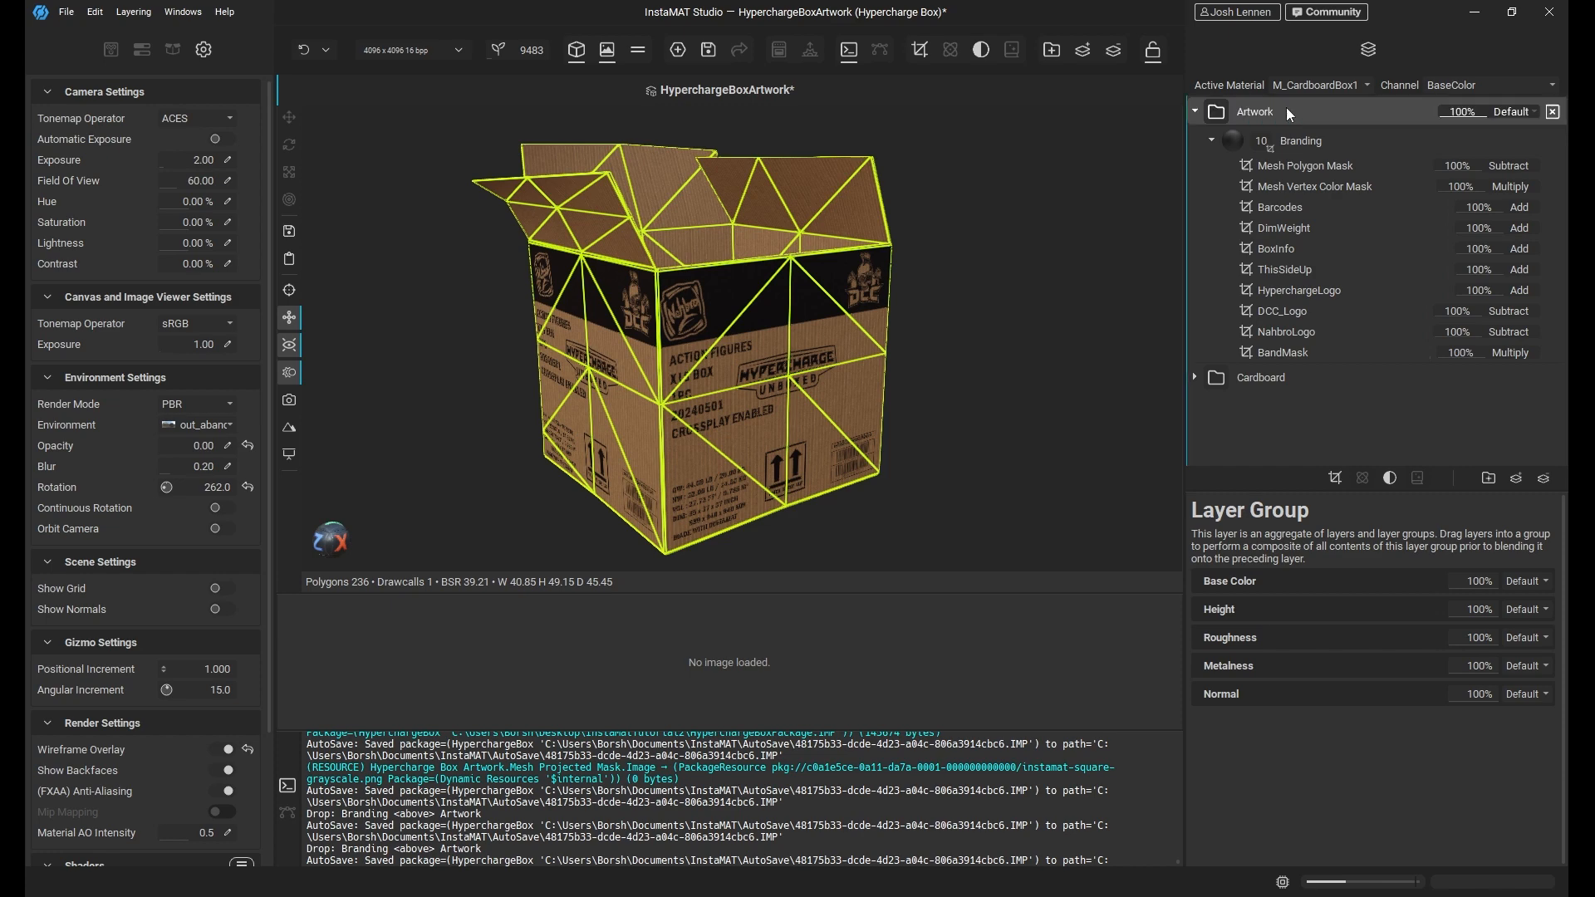
Move the Mesh Polygon Mask and Mesh Vertex Color Mask from the Branding layer onto the Artwork group, keeping the polygon mask above.
left_click(1308, 164)
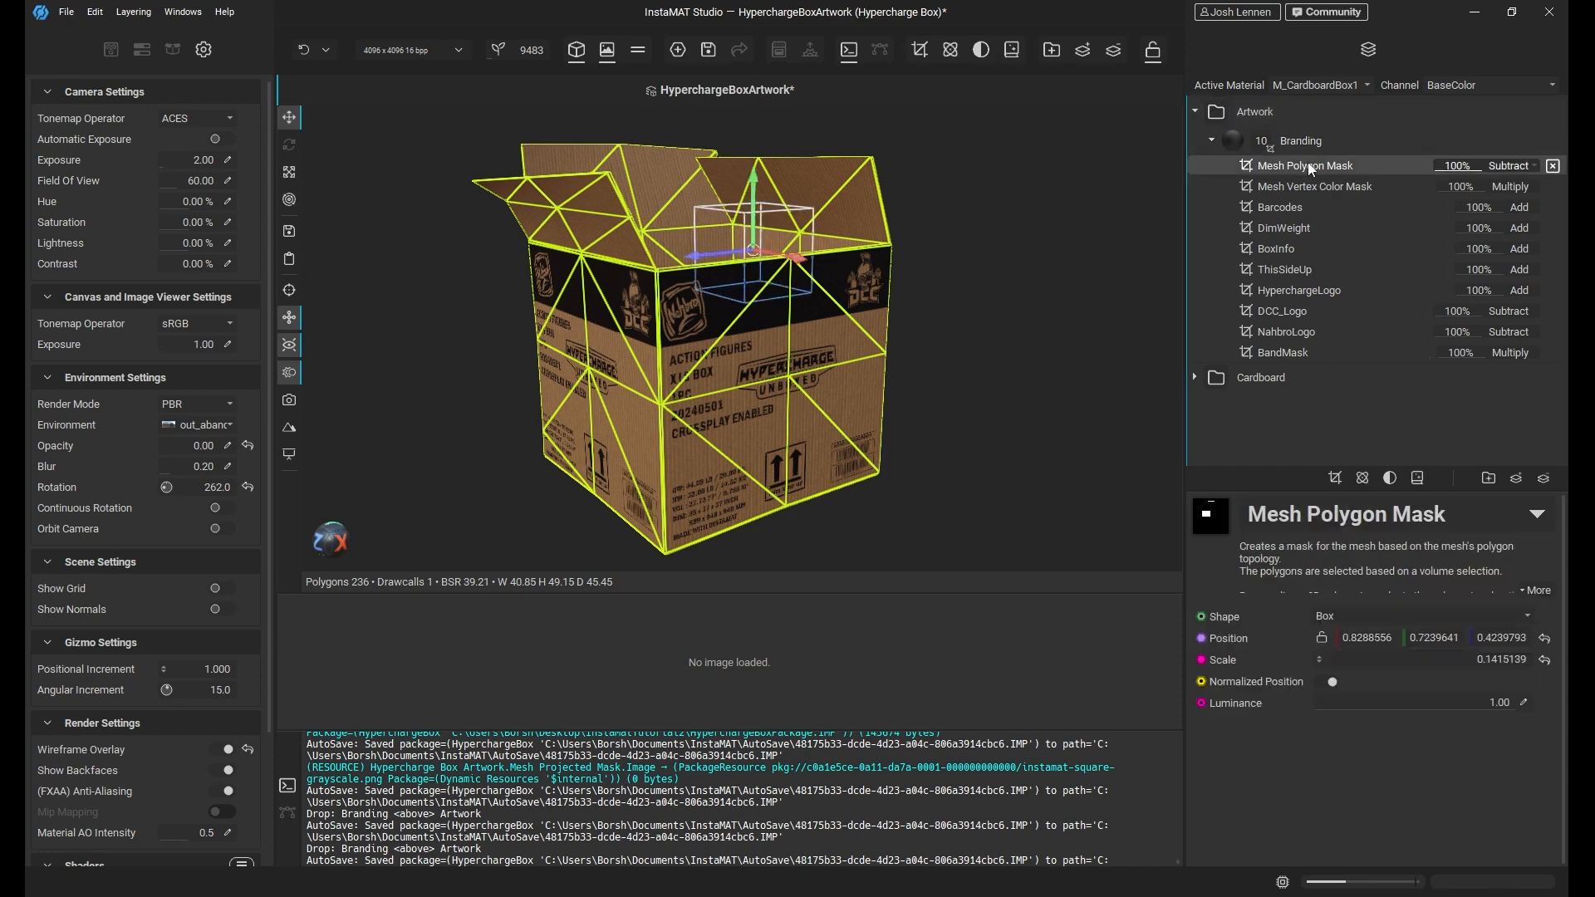
left_click(1320, 187, "ctrl")
left_click_drag(1312, 171, 1294, 110)
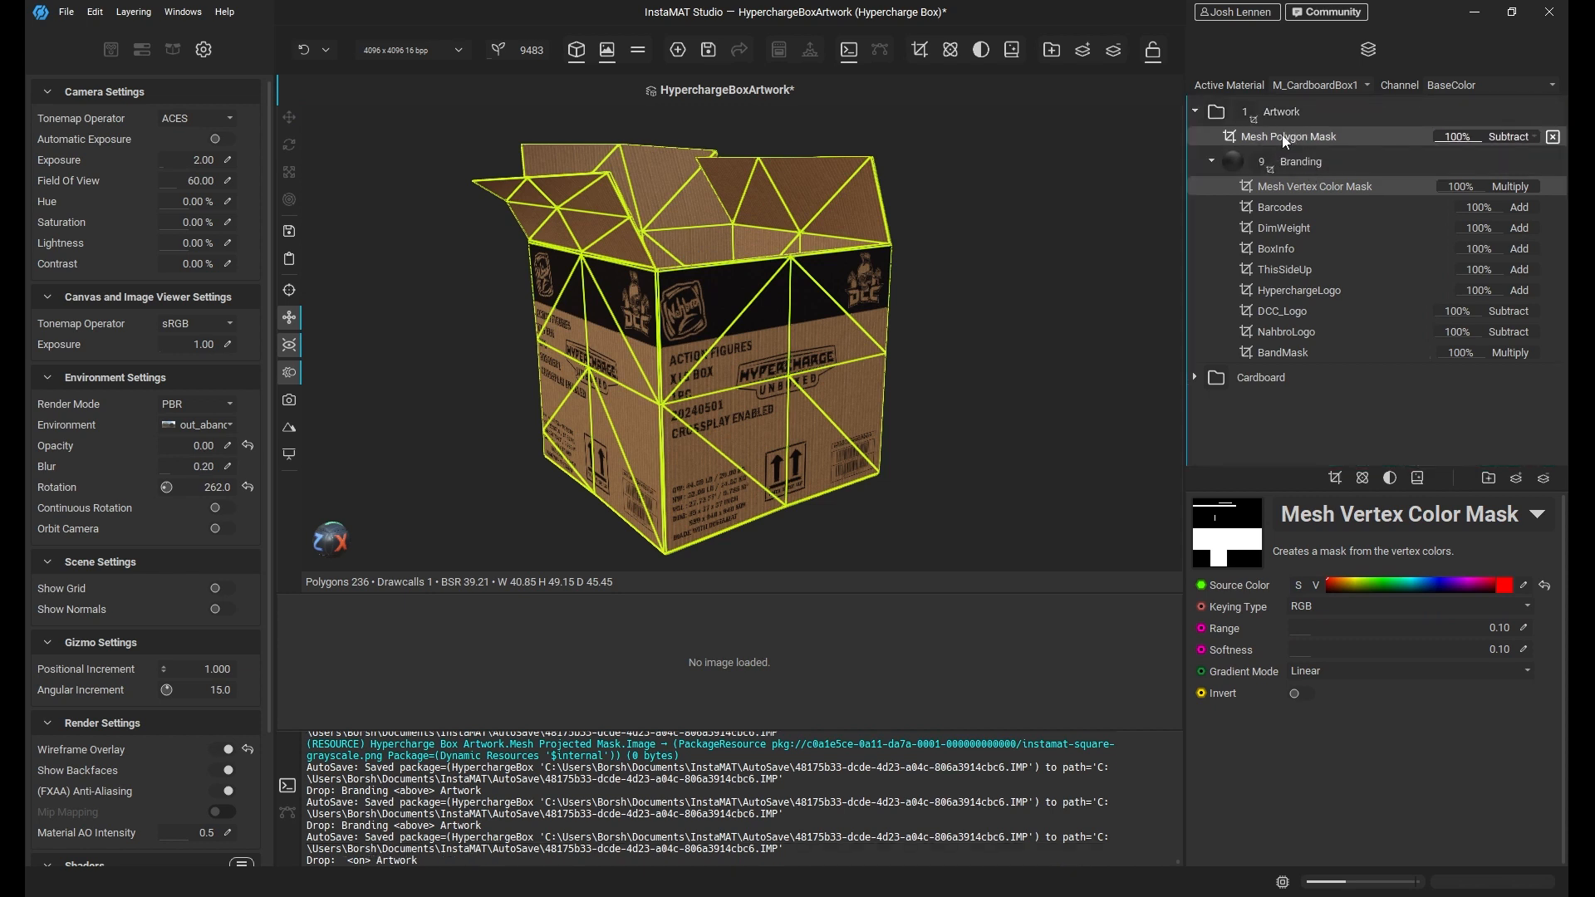
left_click_drag(1337, 186, 1333, 142)
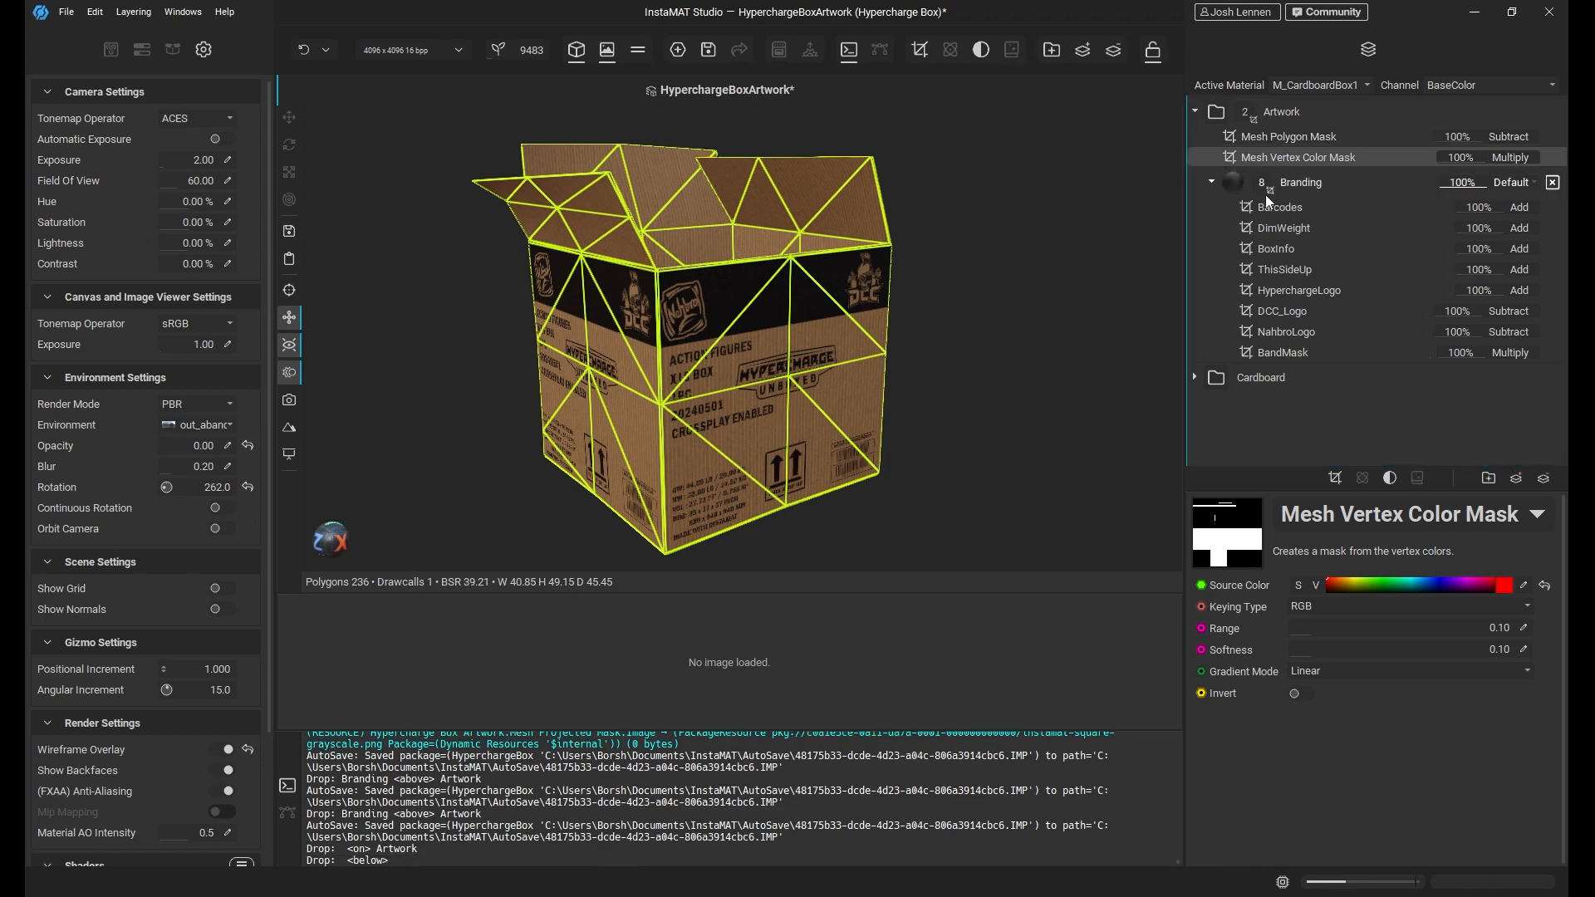
Select the group's Mesh Polygon Mask and turn off the wireframe overlay on the box.
left_click(1318, 138)
left_click(1303, 157)
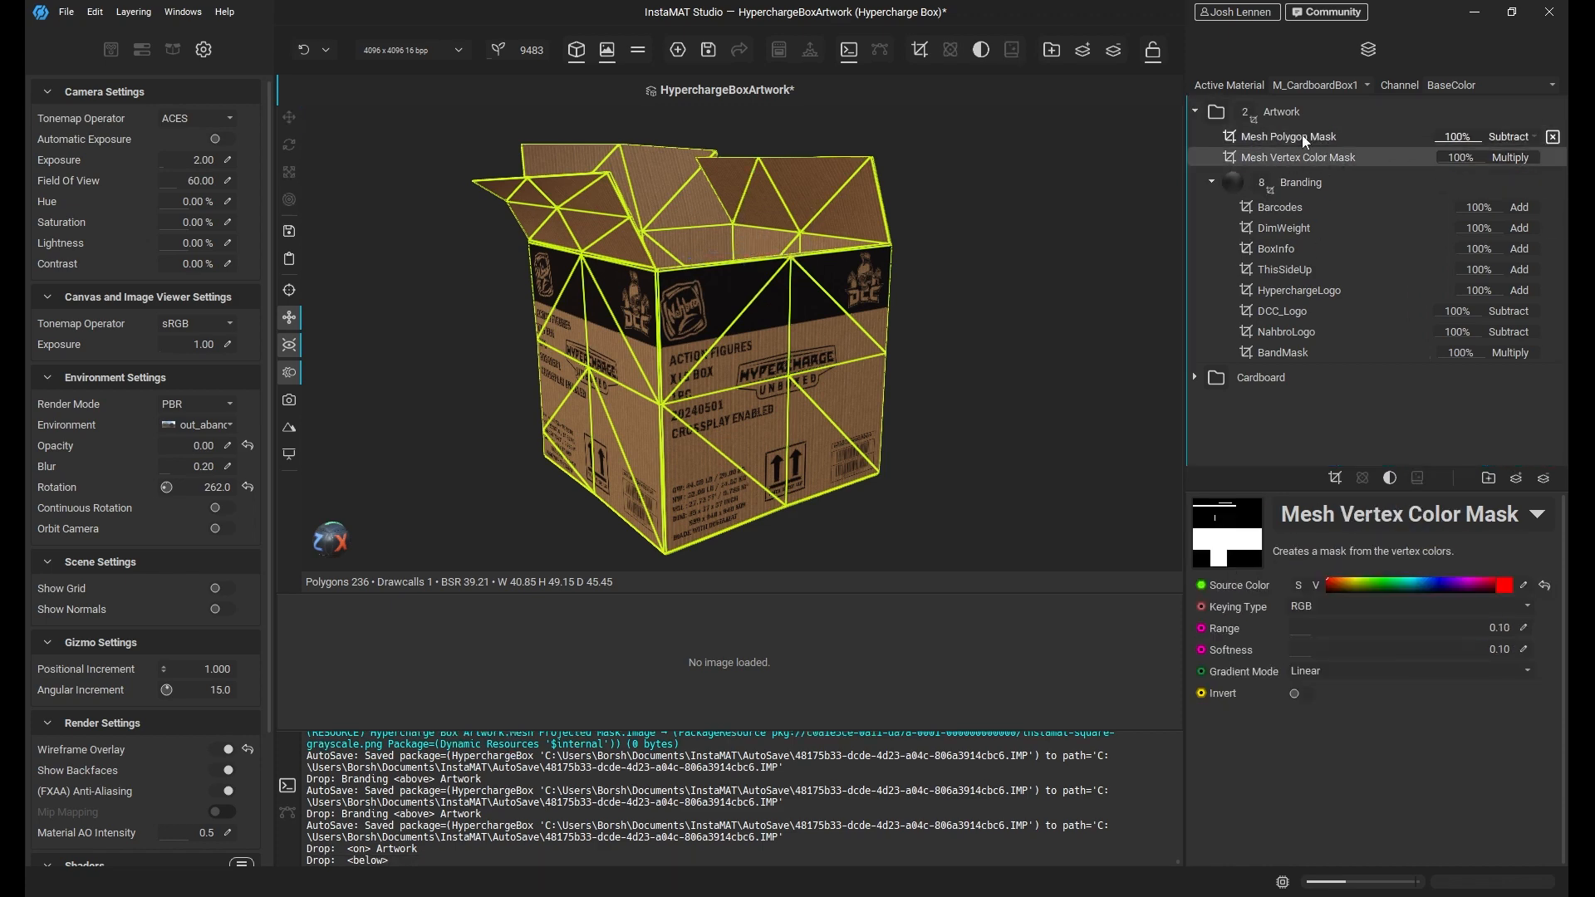
left_click(1302, 136)
left_click(290, 318)
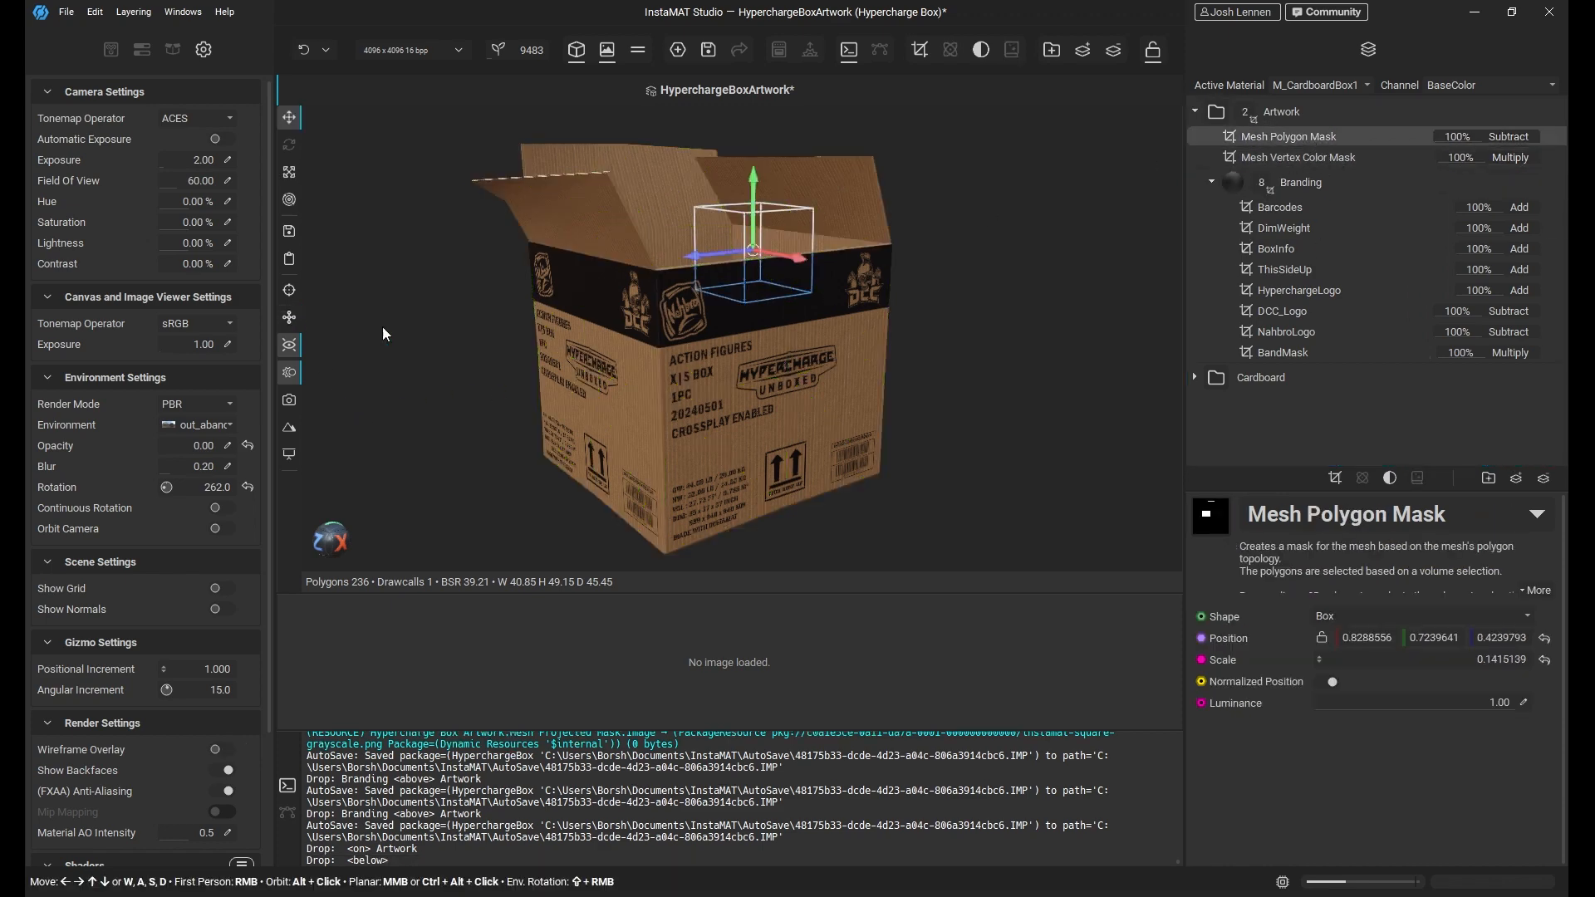
Collapse the Branding layer and the Artwork group, reopen the group and review its polygon and vertex color masks.
left_click(1308, 184)
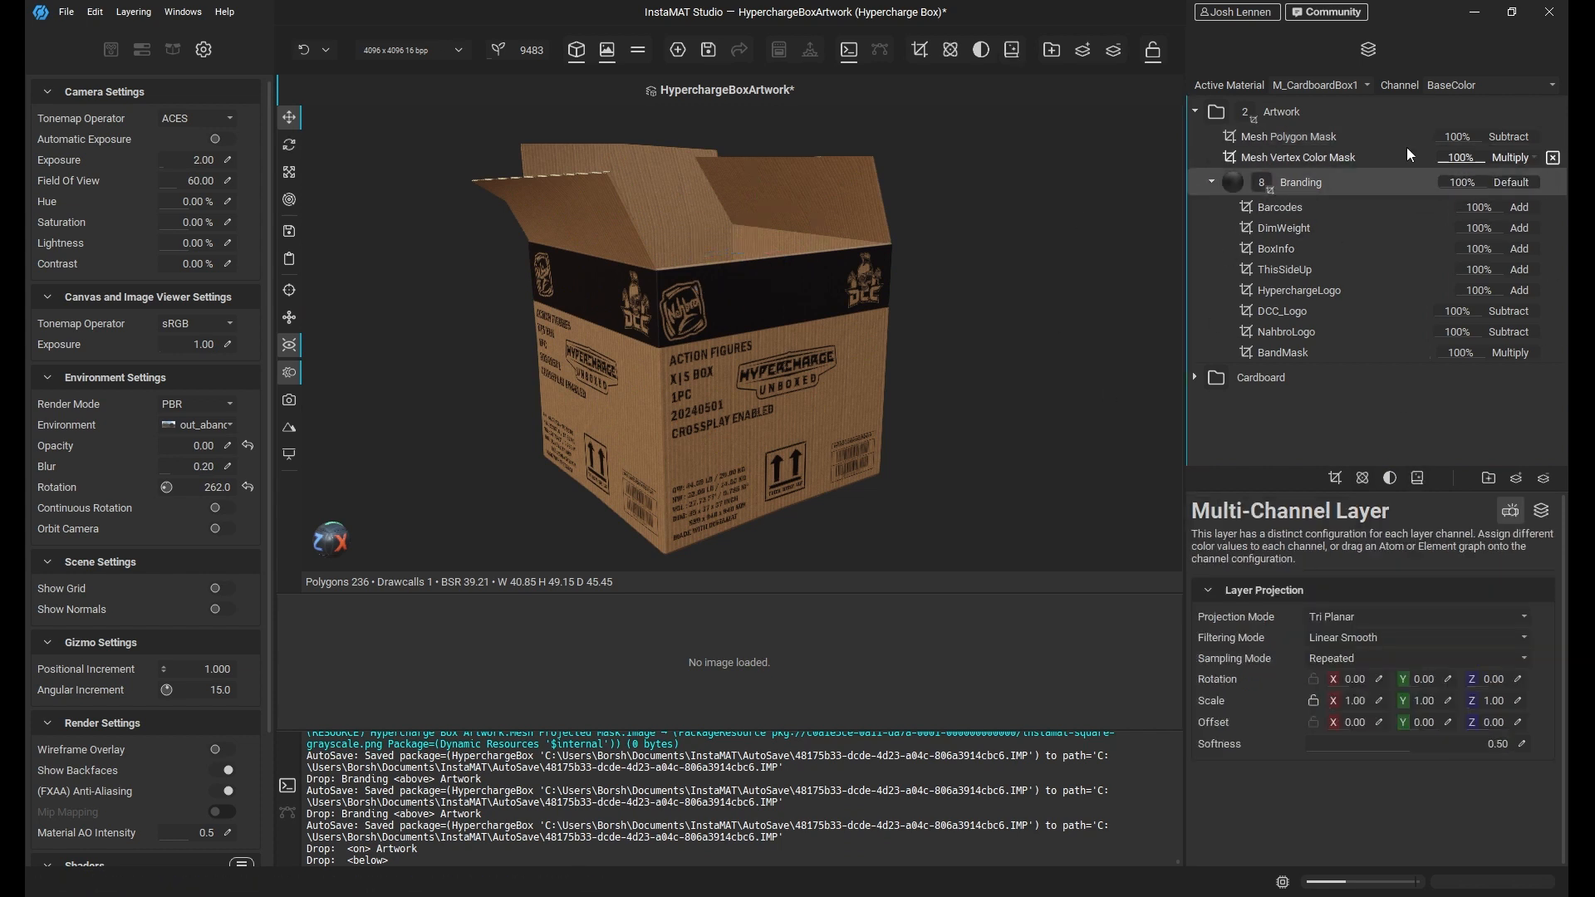
left_click(1210, 183)
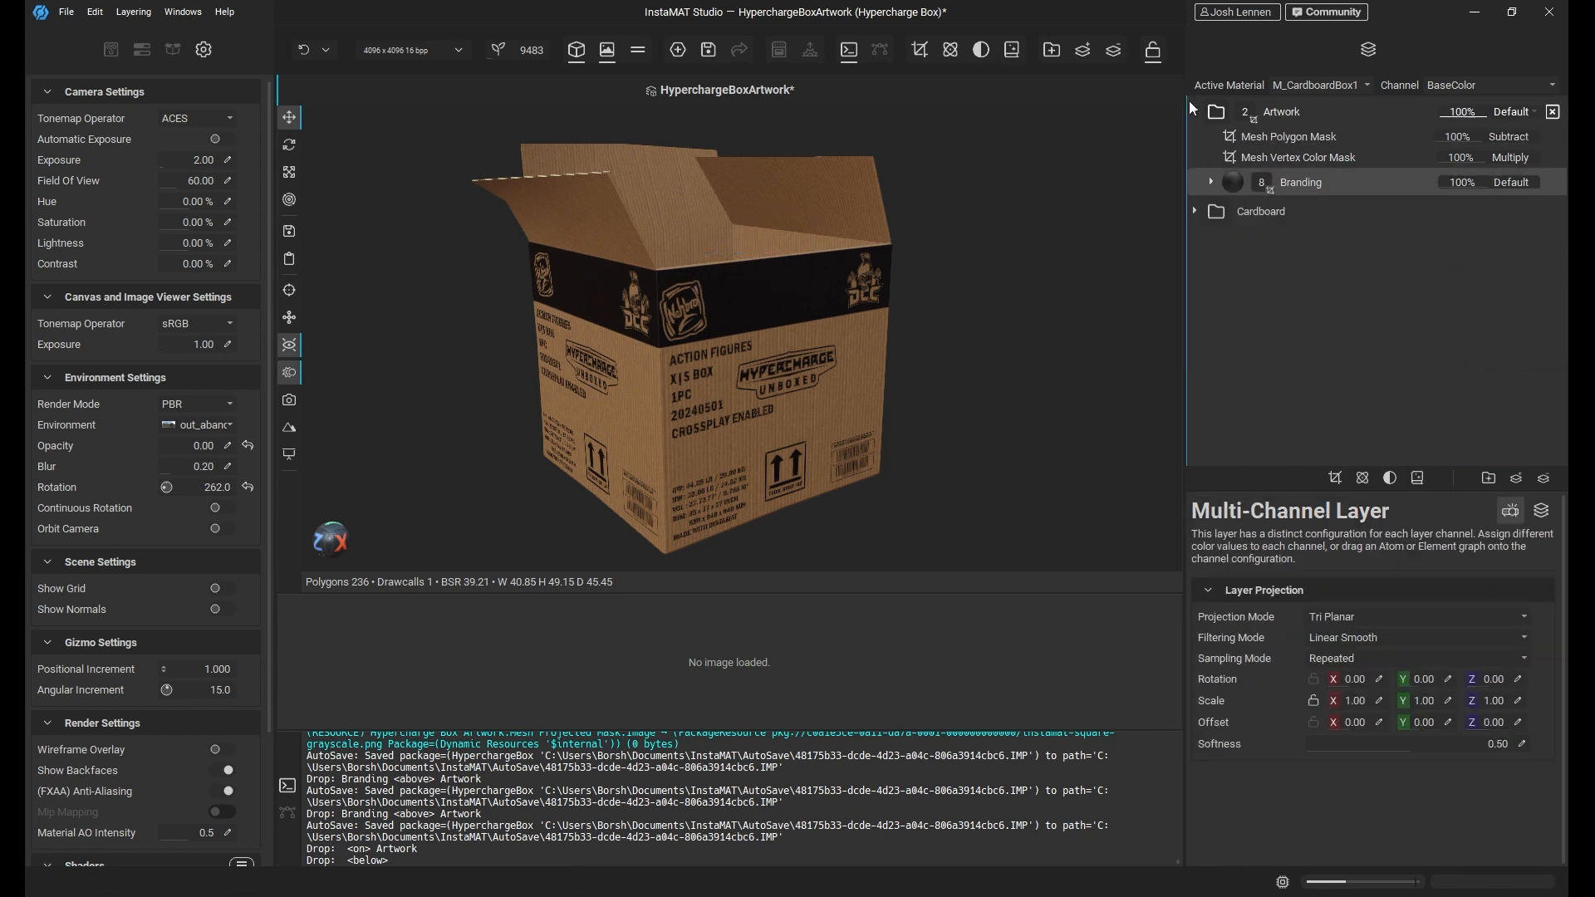
left_click(1194, 112)
left_click(1287, 113)
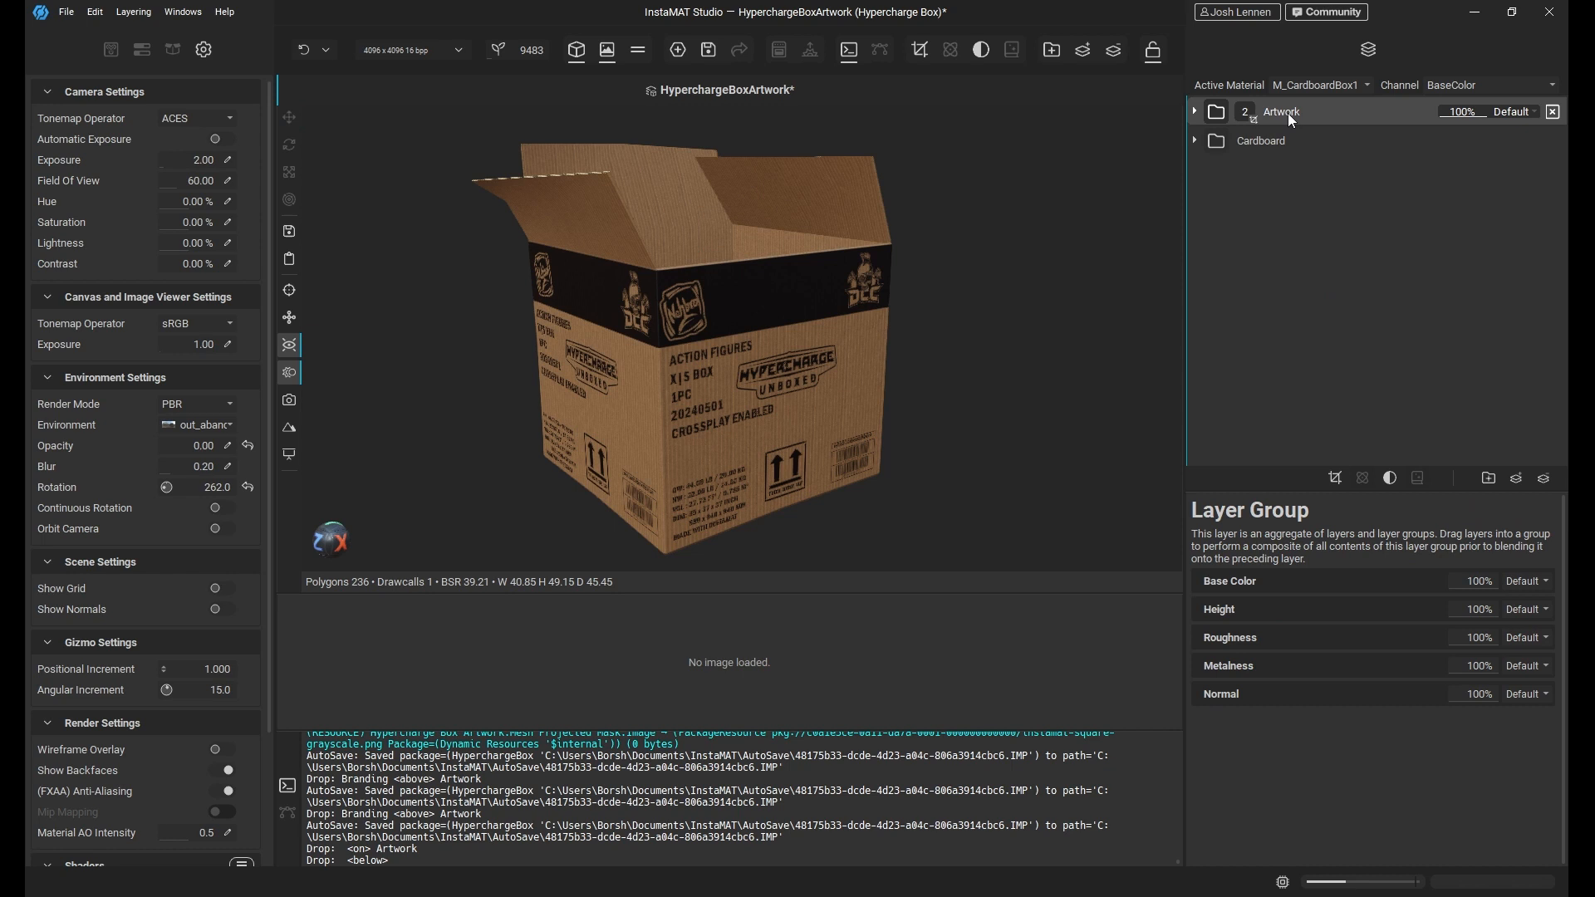
left_click(1194, 111)
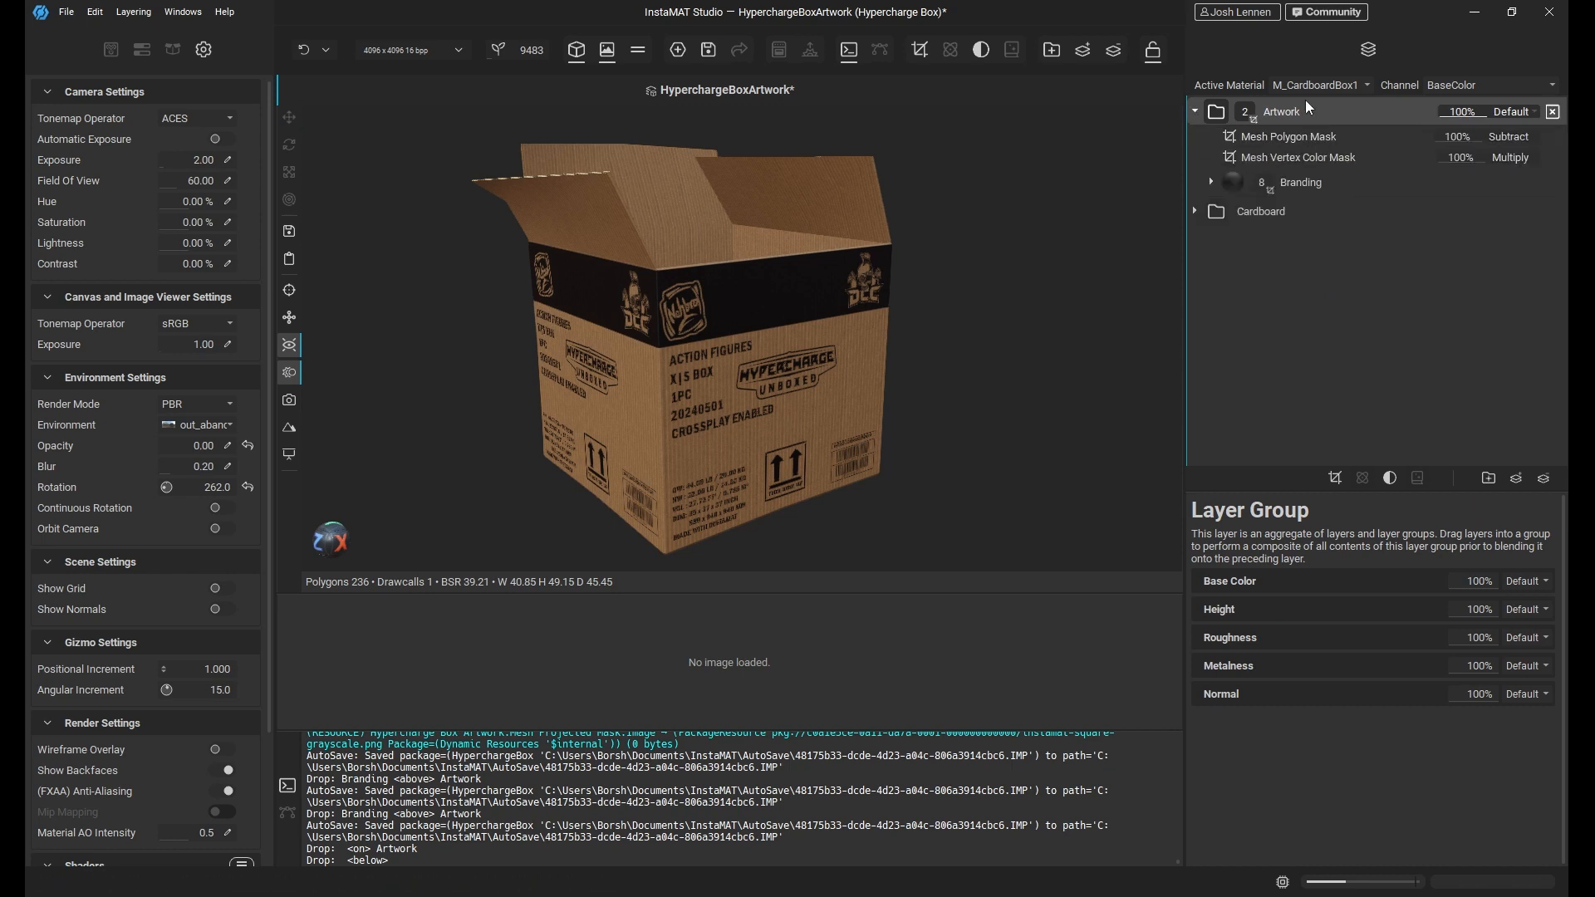
left_click(1346, 138)
left_click(1320, 158)
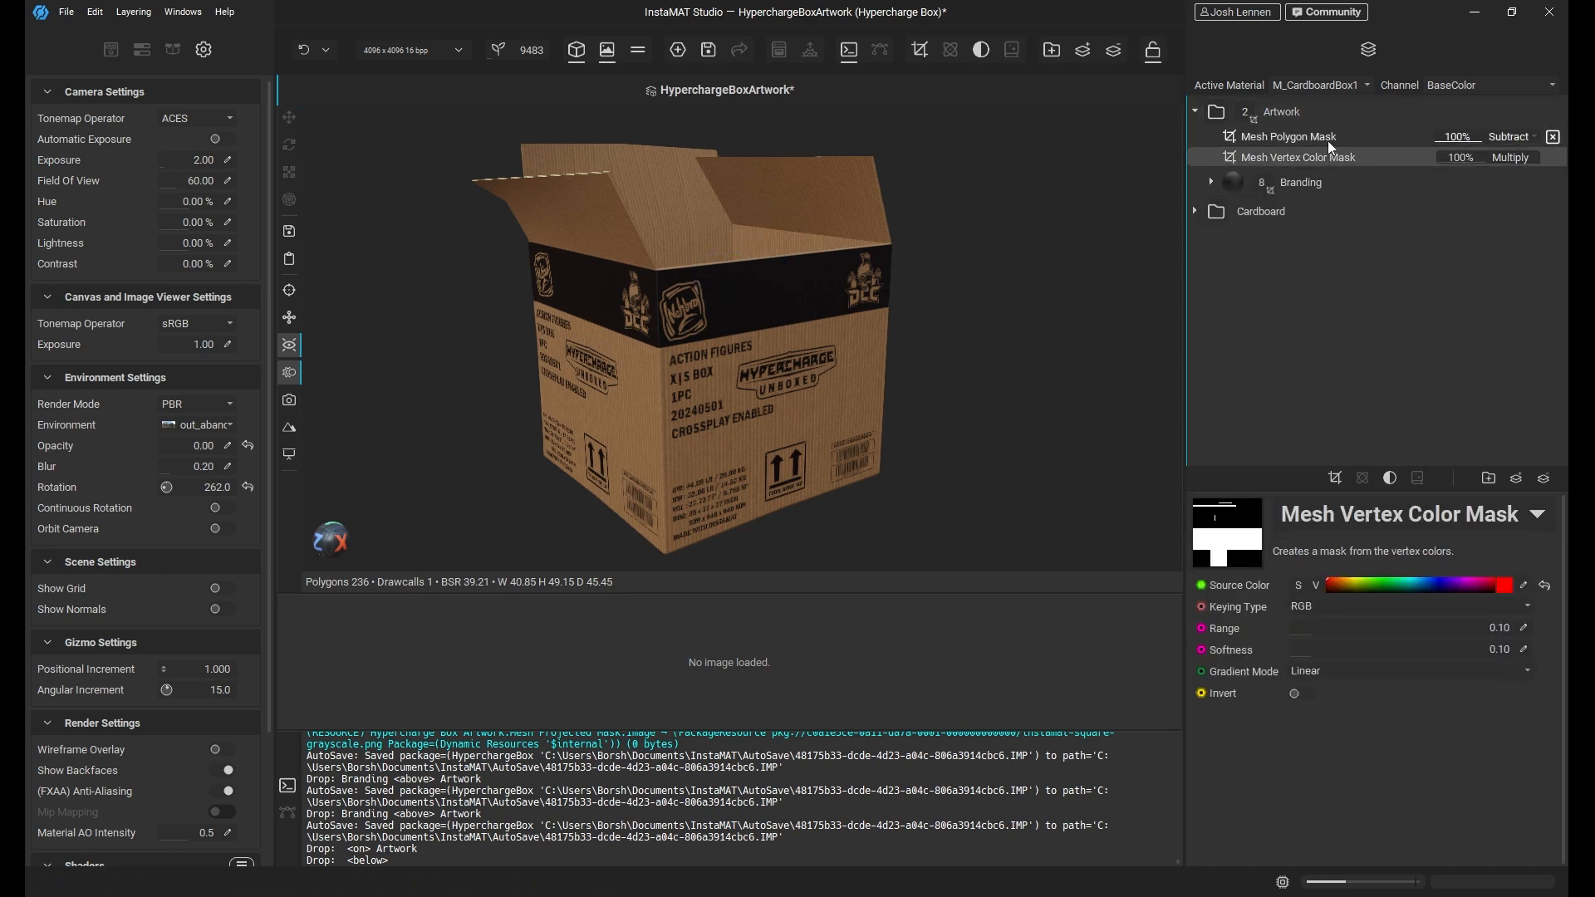
left_click(1327, 139)
left_click(1333, 156)
left_click(1333, 139)
left_click(1335, 157)
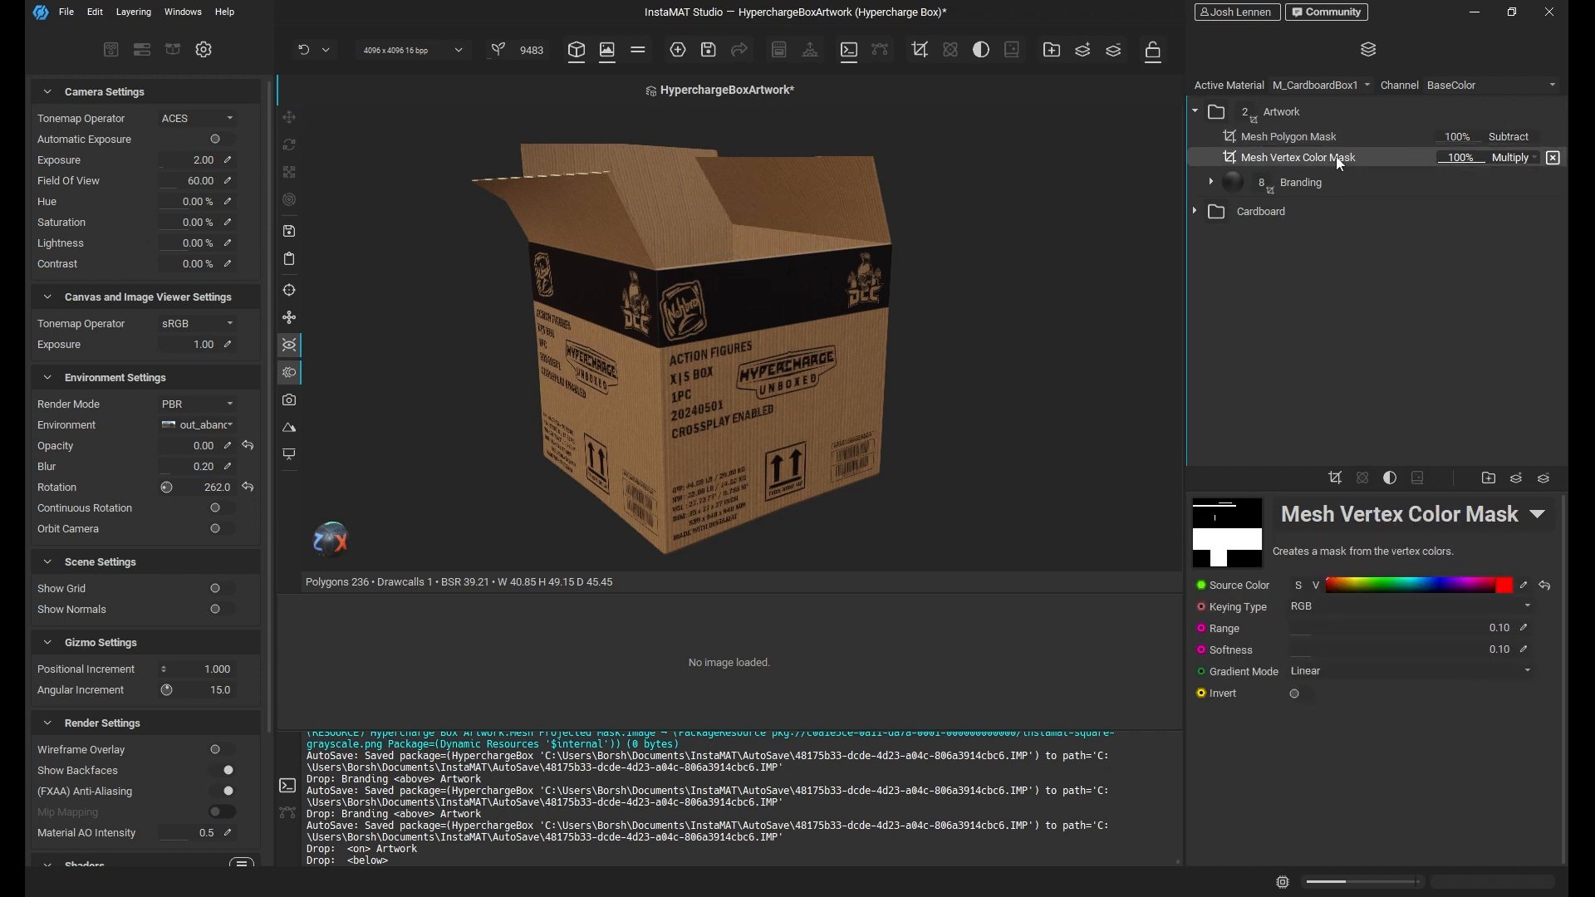
Expand the Branding layer and compare its own masks with the two masks on the Artwork group.
left_click(1211, 181)
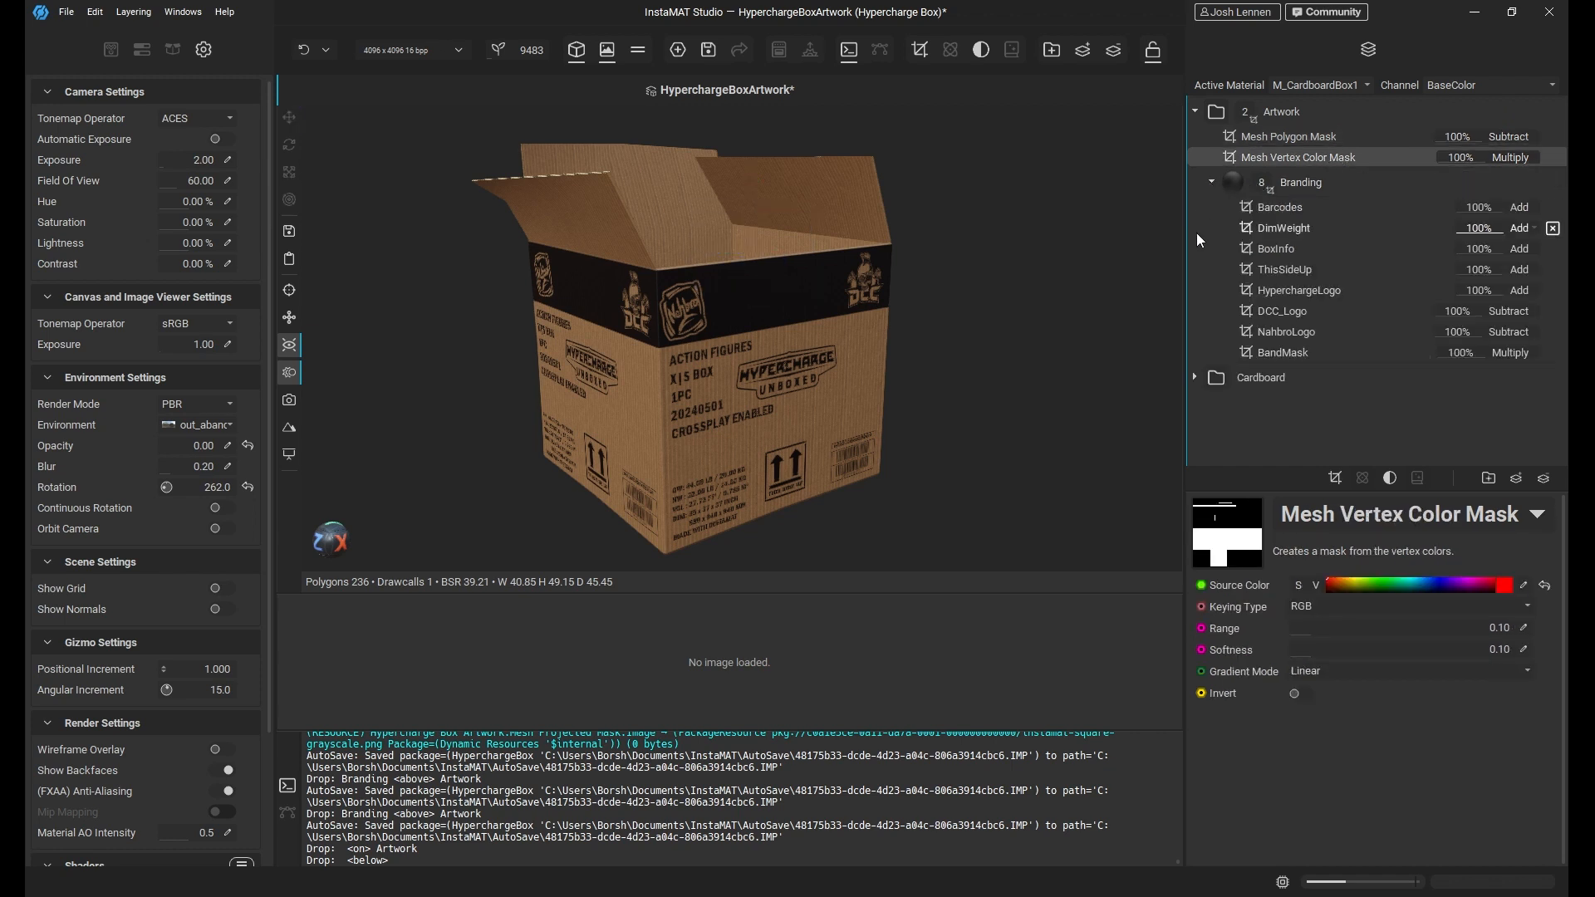
left_click(1300, 206)
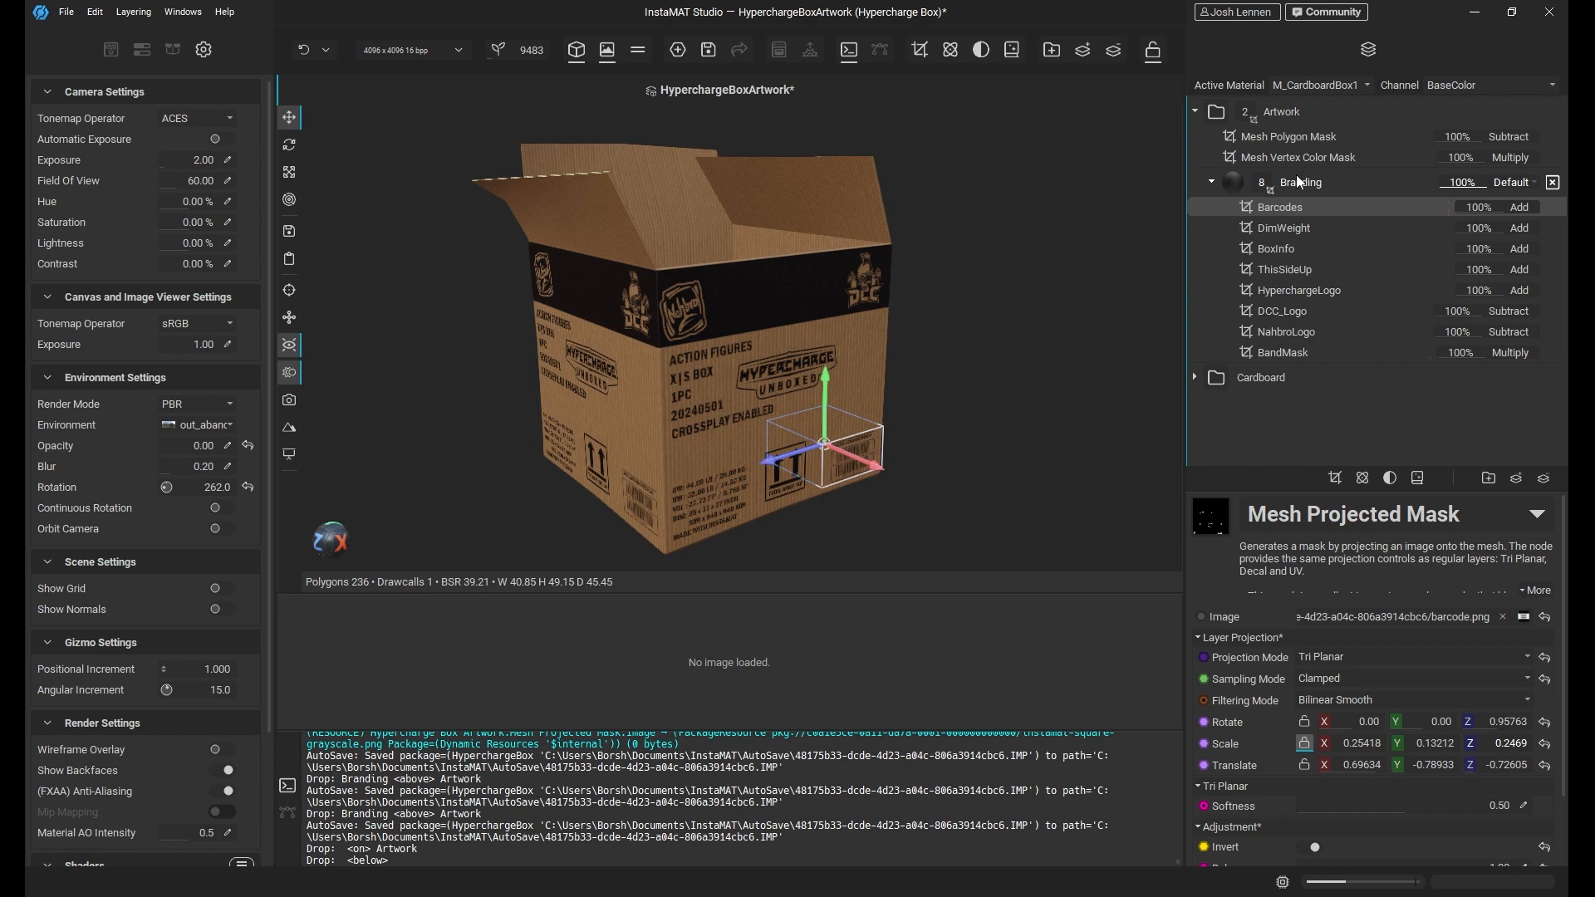
left_click(1303, 190)
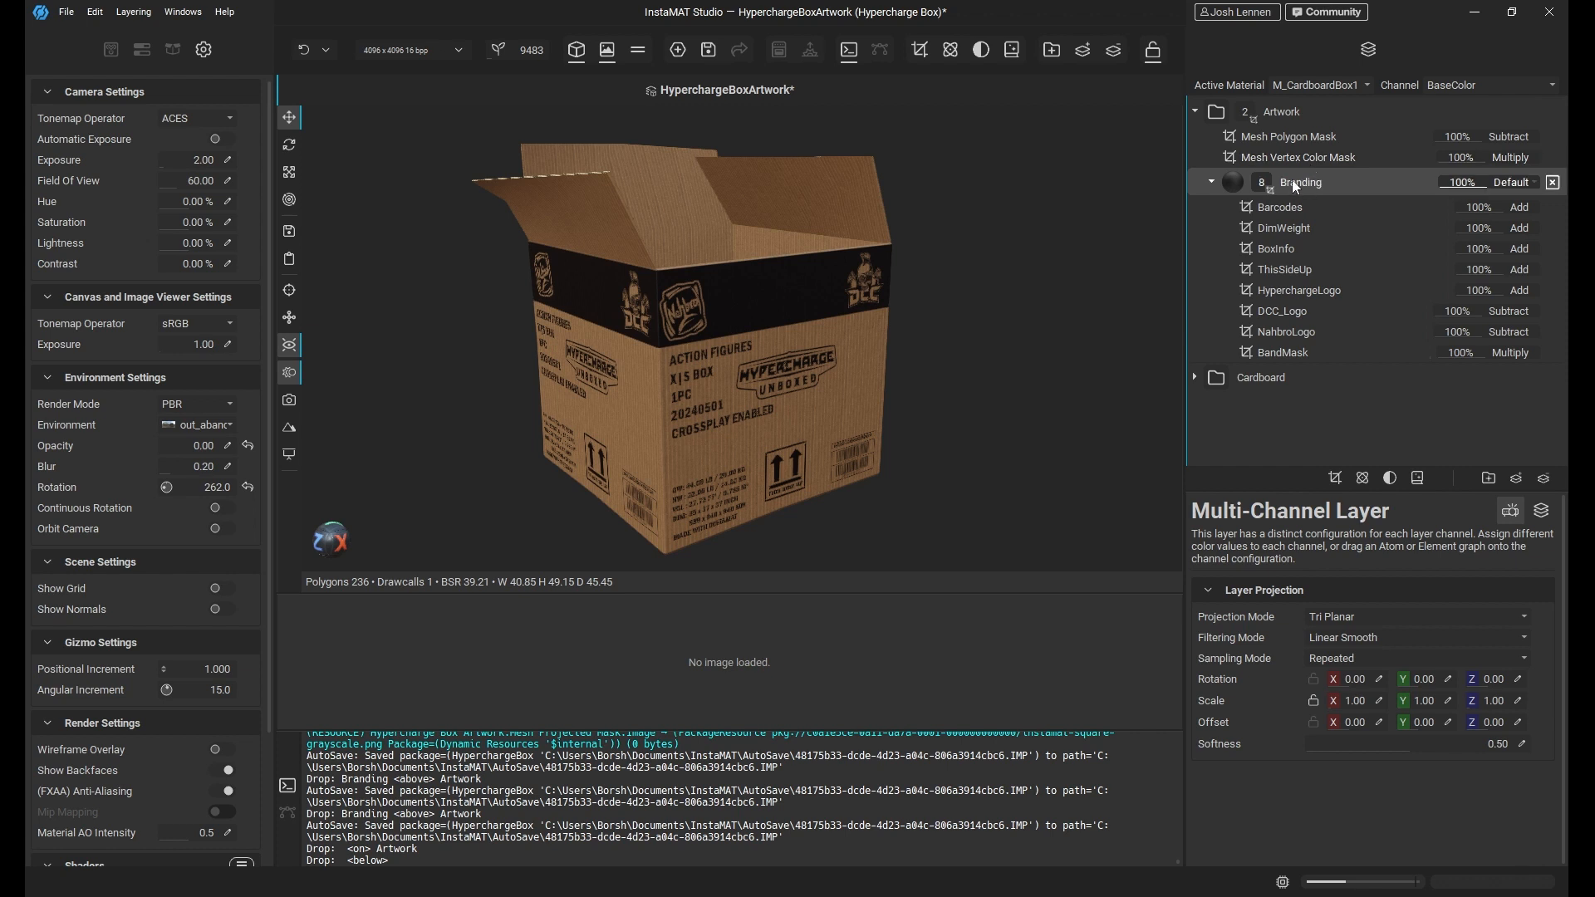
left_click(1314, 136)
left_click(1329, 157)
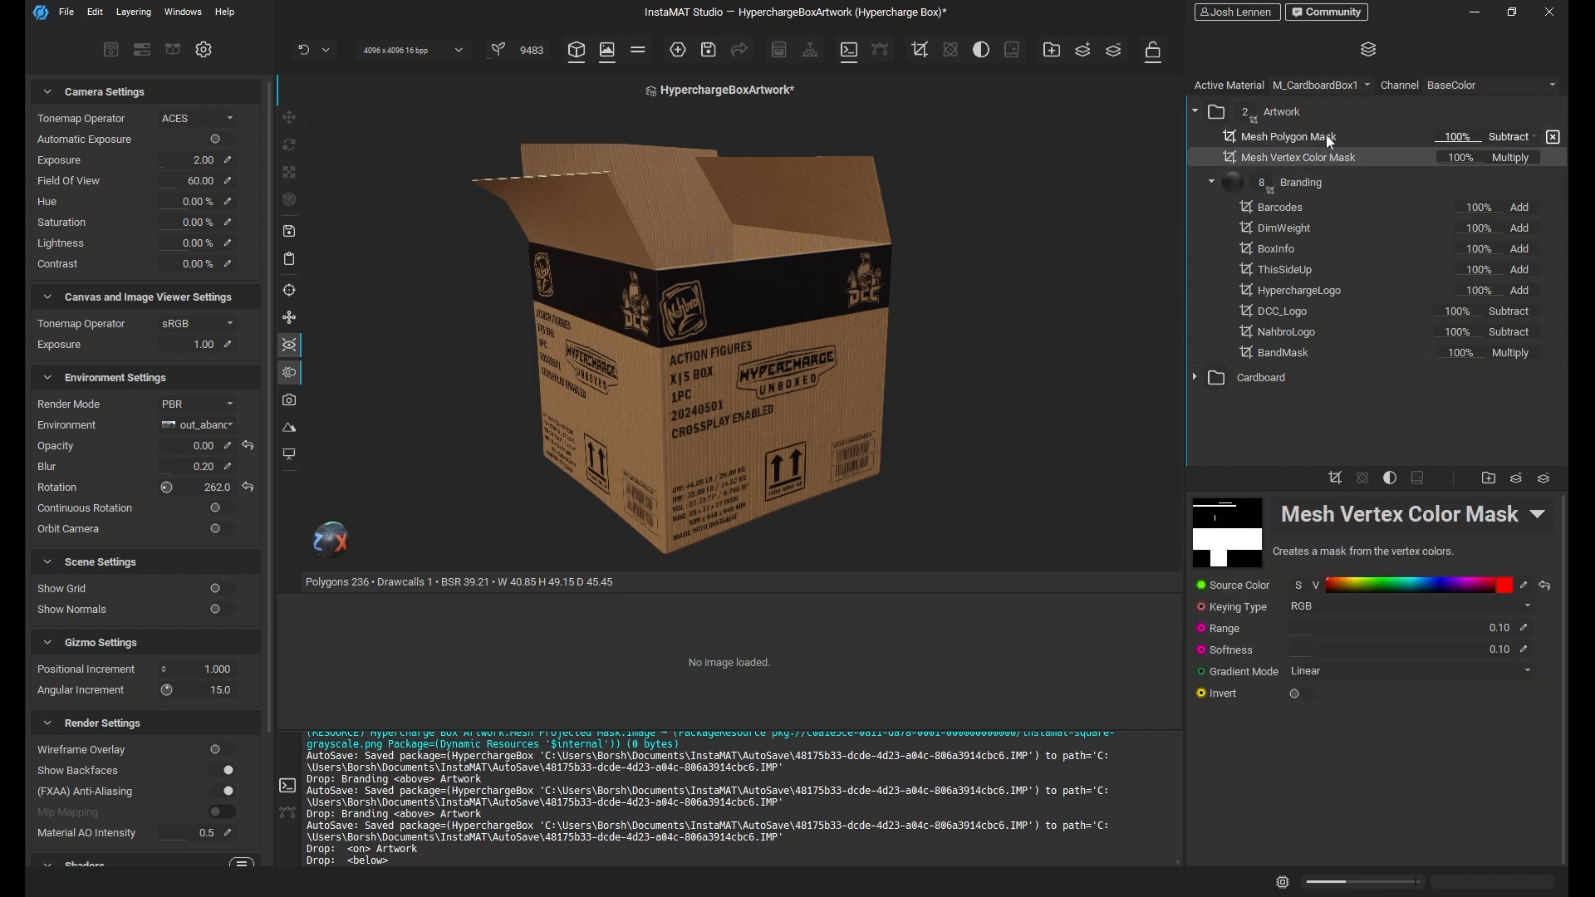
left_click(1324, 134)
left_click(1313, 113)
left_click(1319, 135)
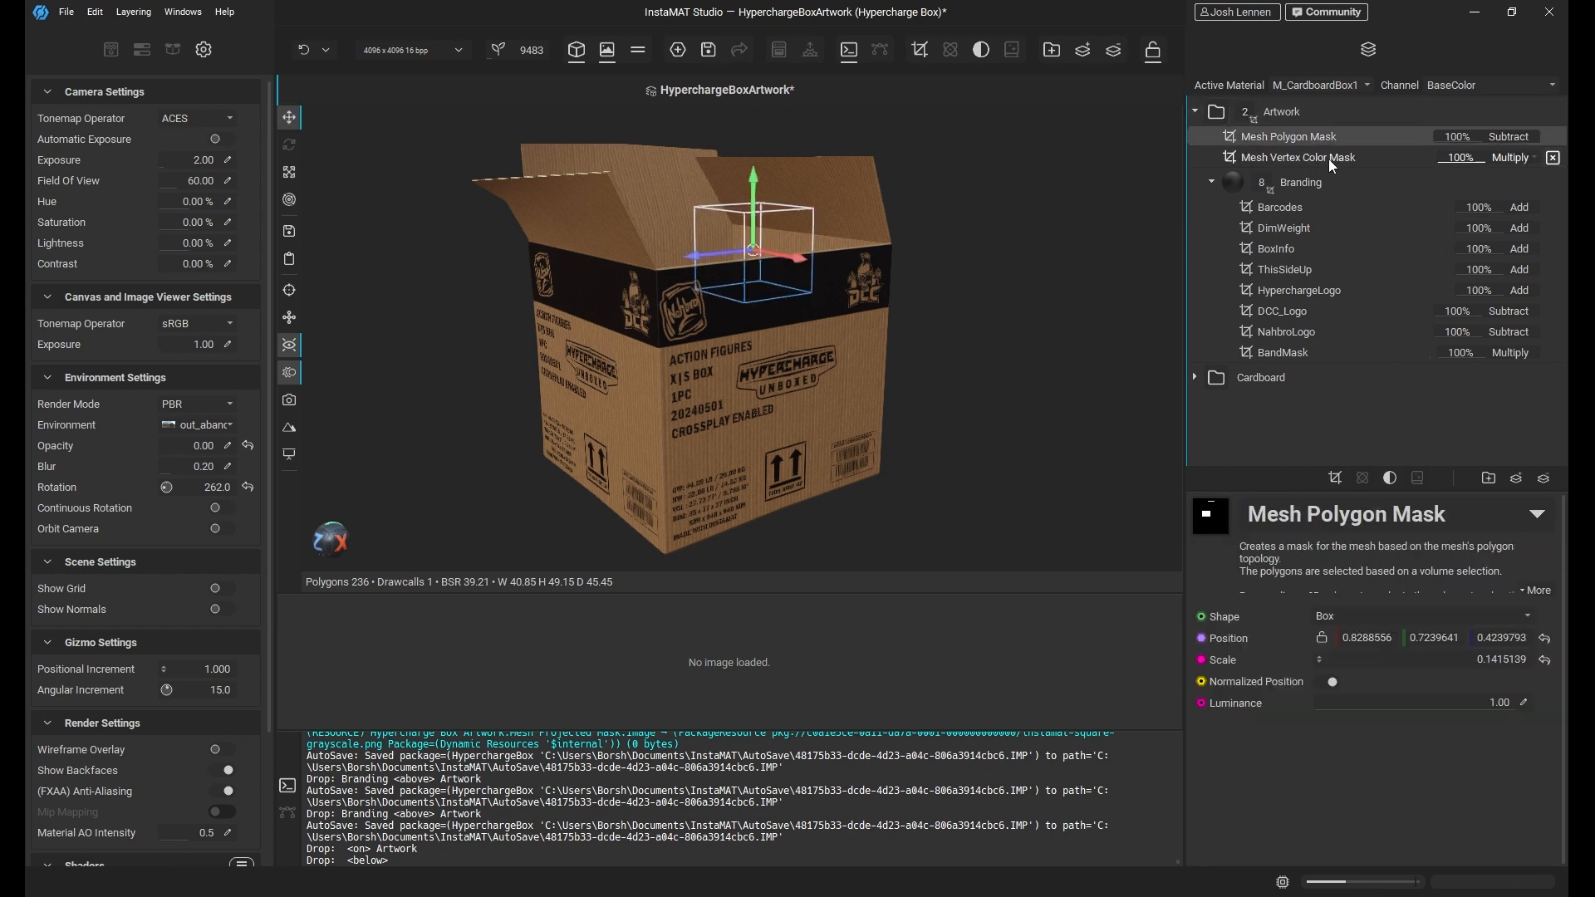
left_click(1329, 159)
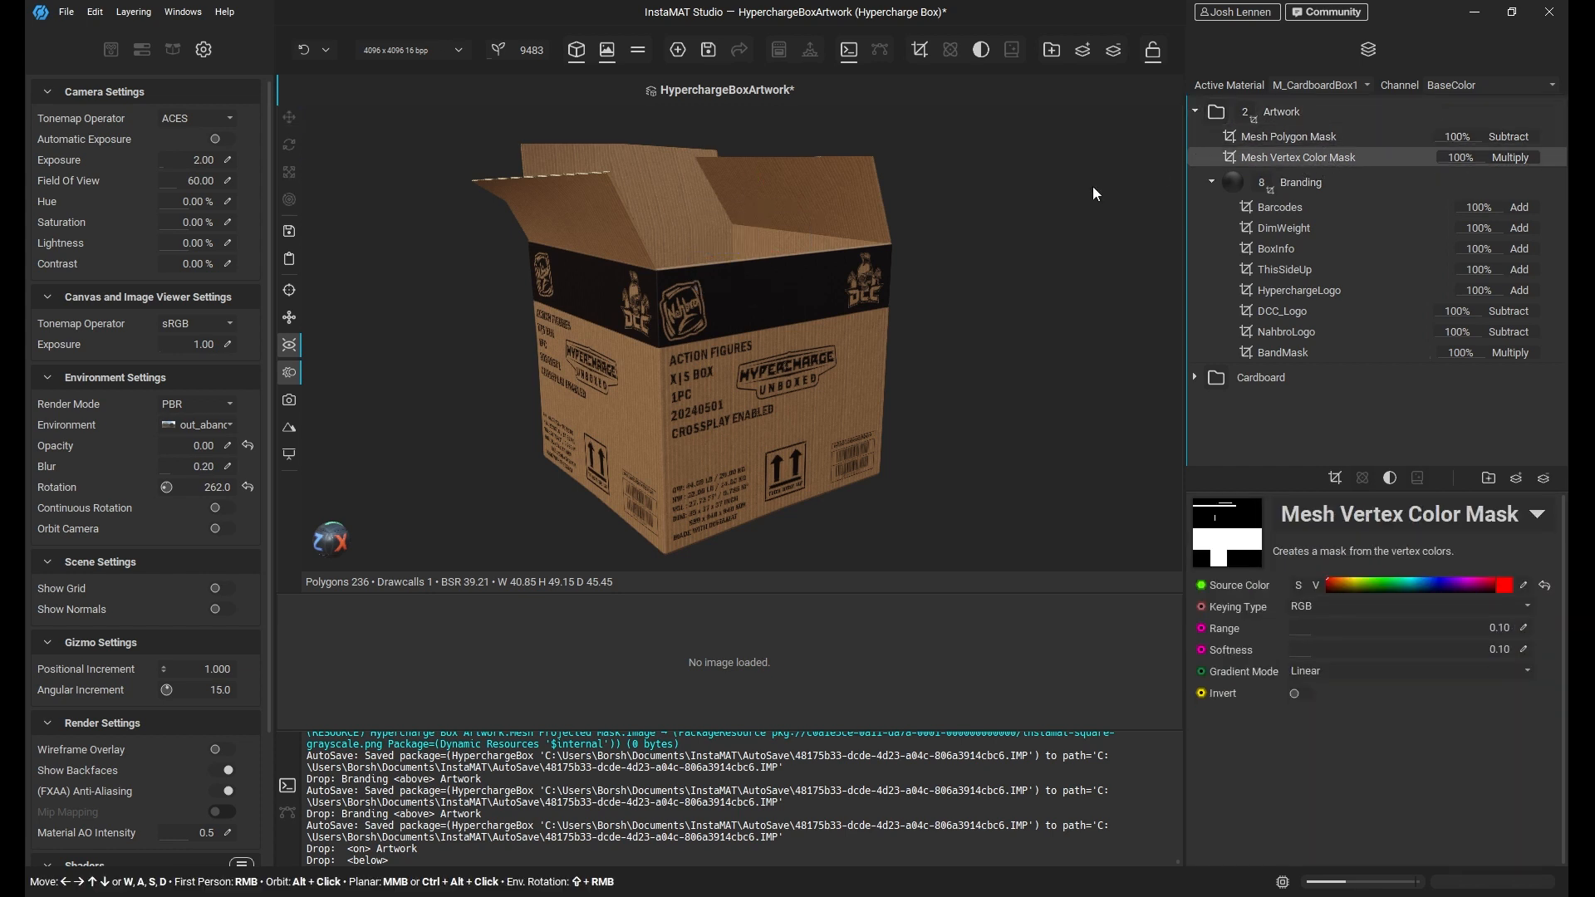
left_click(1304, 136)
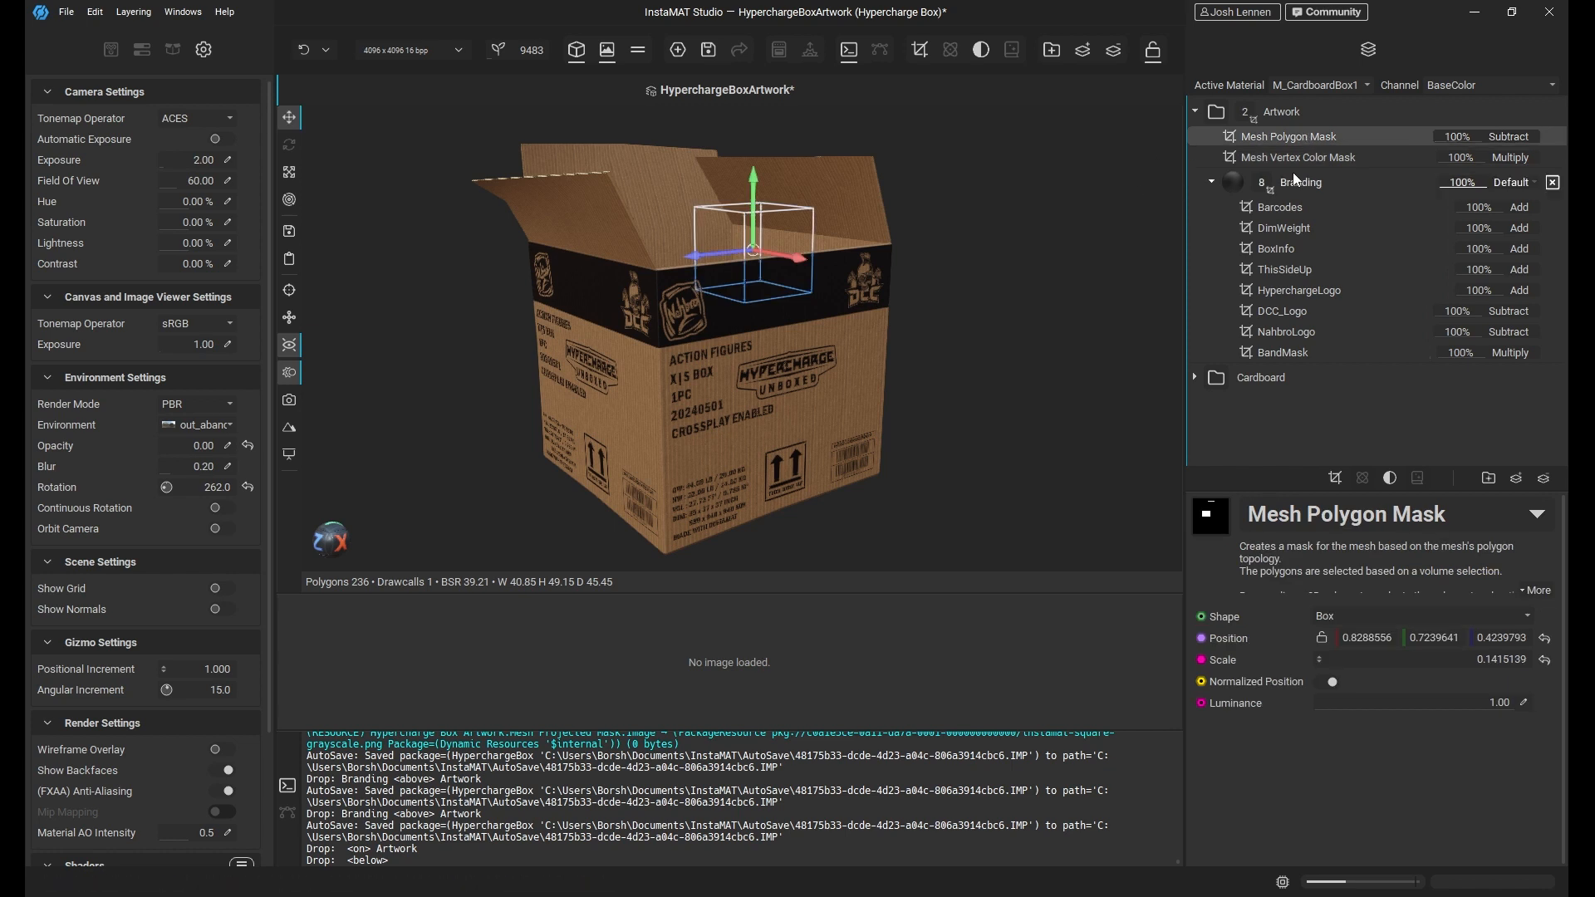
Disable both the Mesh Polygon Mask and the Mesh Vertex Color Mask on the Artwork group.
left_click(1323, 155)
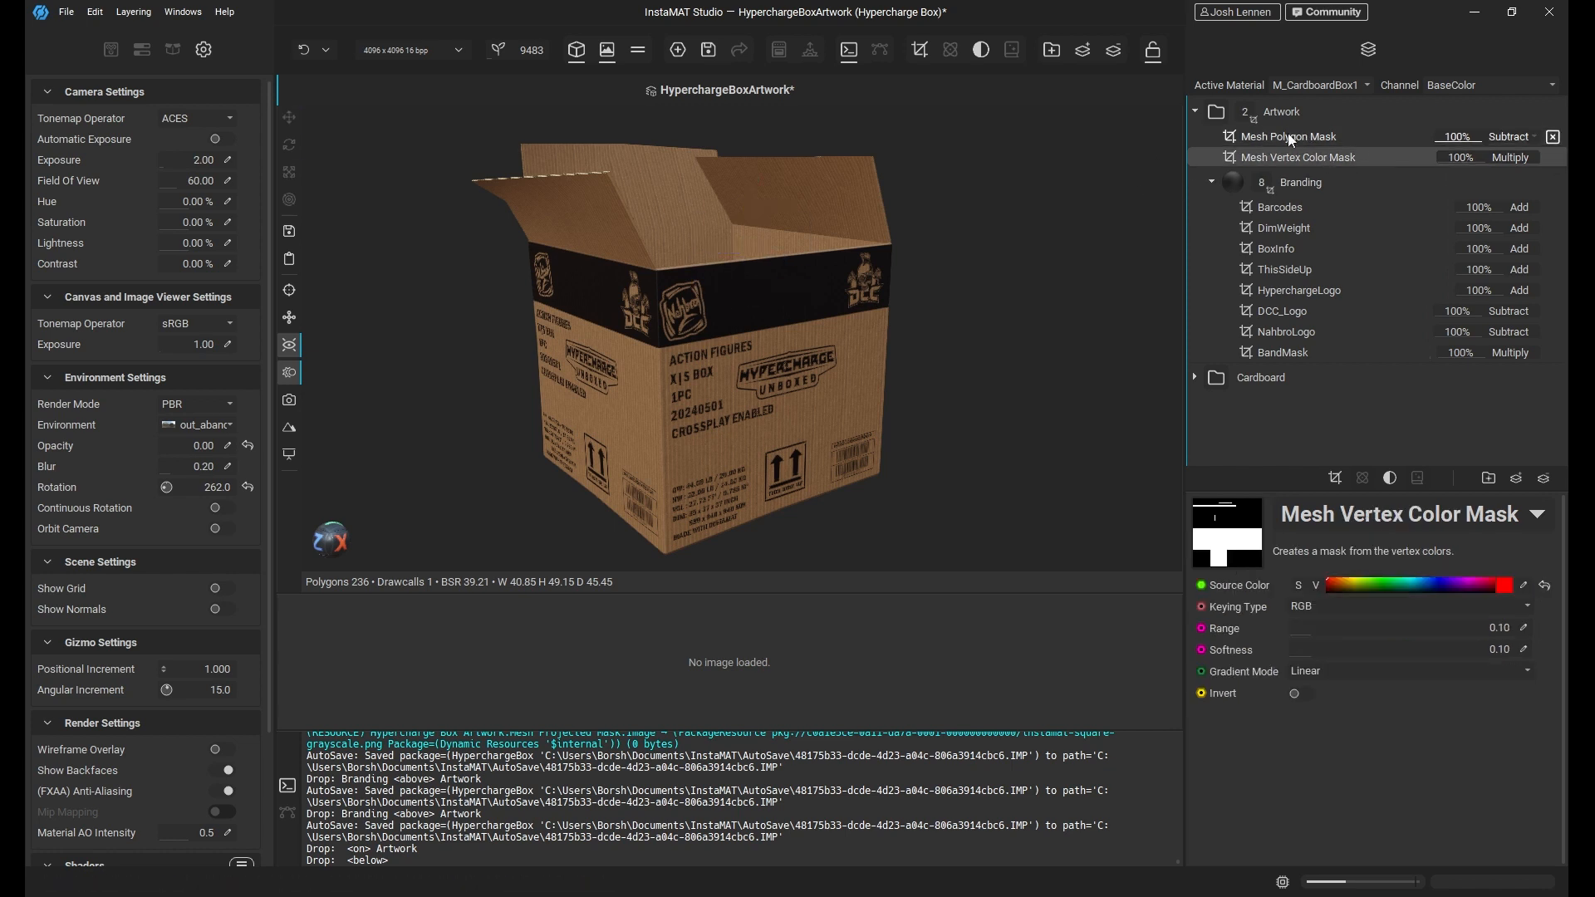
left_click(1554, 138)
left_click(1553, 157)
Examine the unmasked branding on the box's inner walls, flaps and outer faces.
left_click_drag(786, 342, 699, 356, "alt")
scroll(819, 346, "up", 3)
left_click_drag(819, 346, 725, 330, "alt")
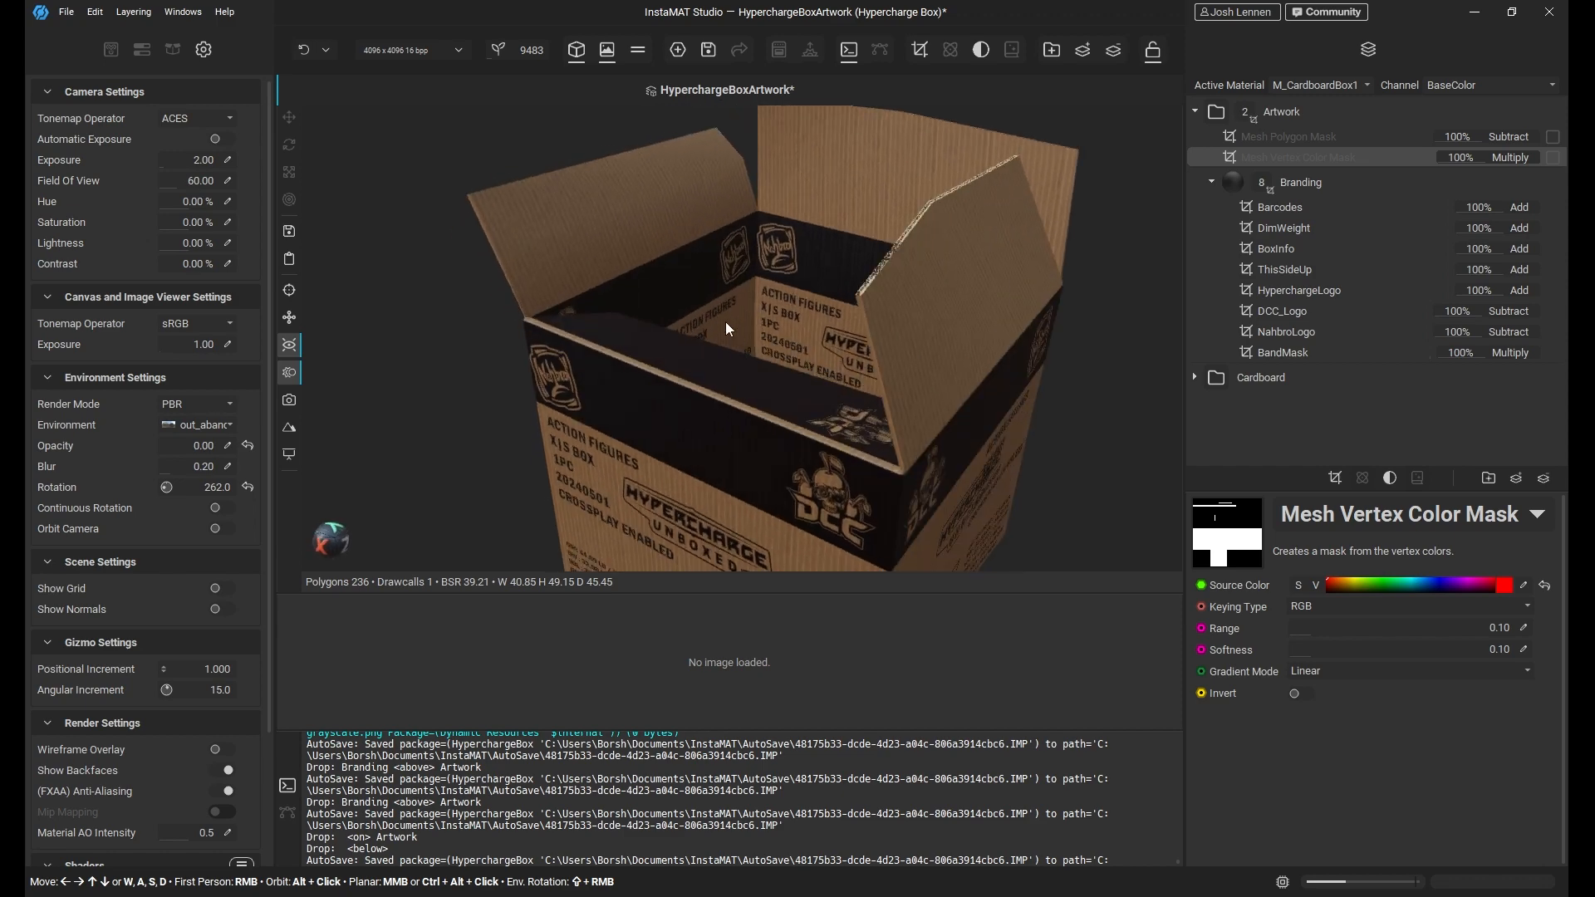
middle_click_drag(677, 241, 680, 288)
scroll(858, 377, "up", 5)
left_click_drag(857, 377, 706, 339, "alt")
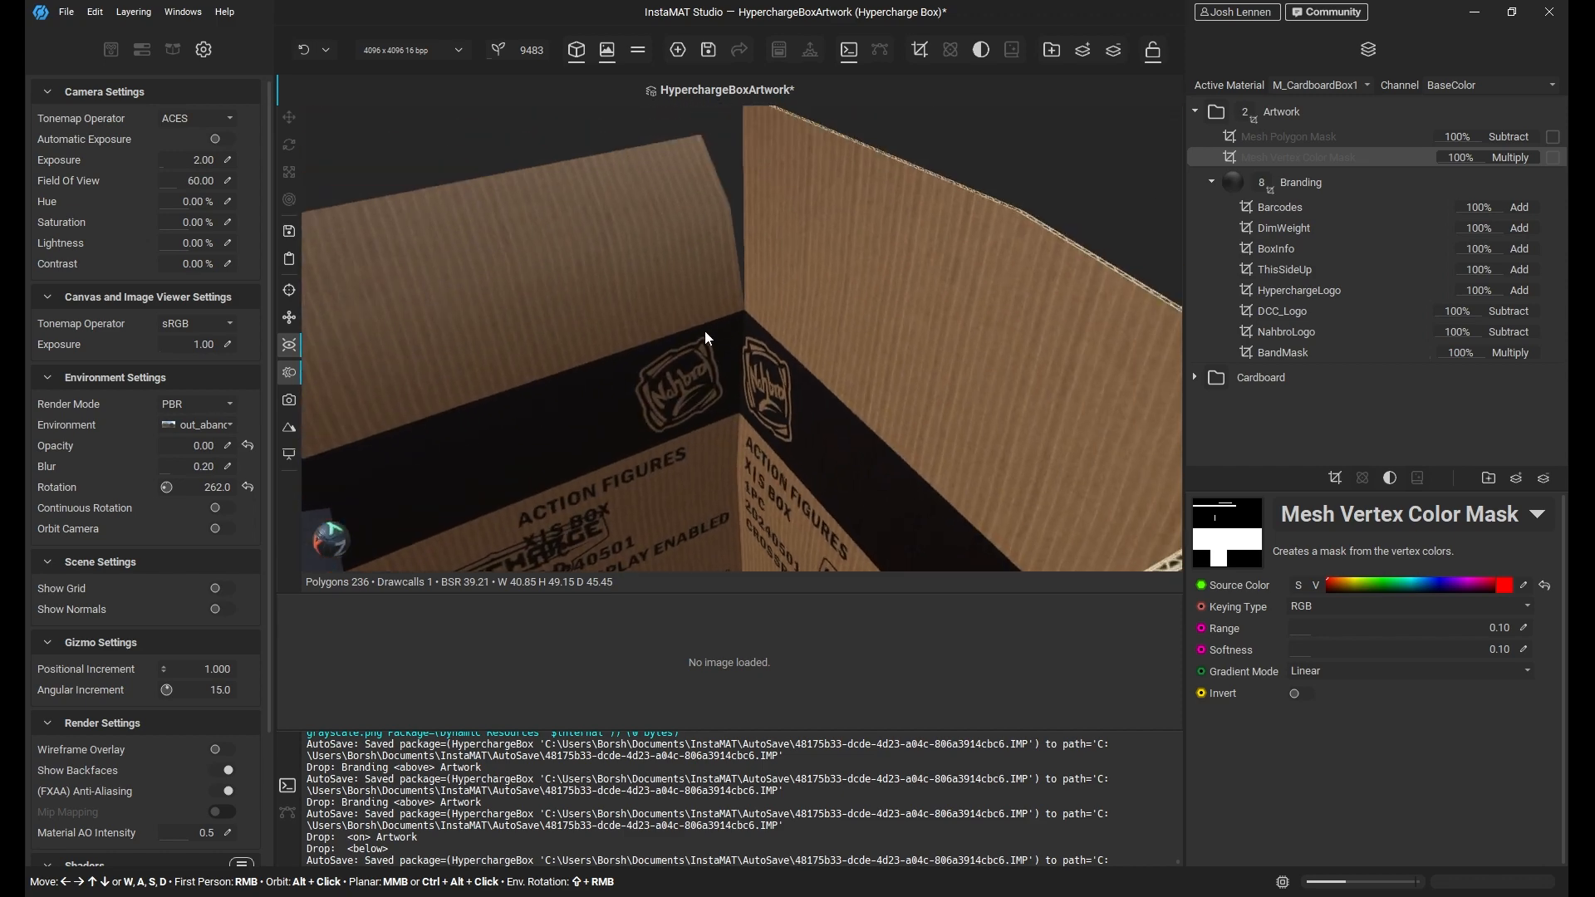
scroll(752, 407, "up", 2)
left_click_drag(759, 416, 867, 399, "alt")
scroll(676, 360, "down", 5)
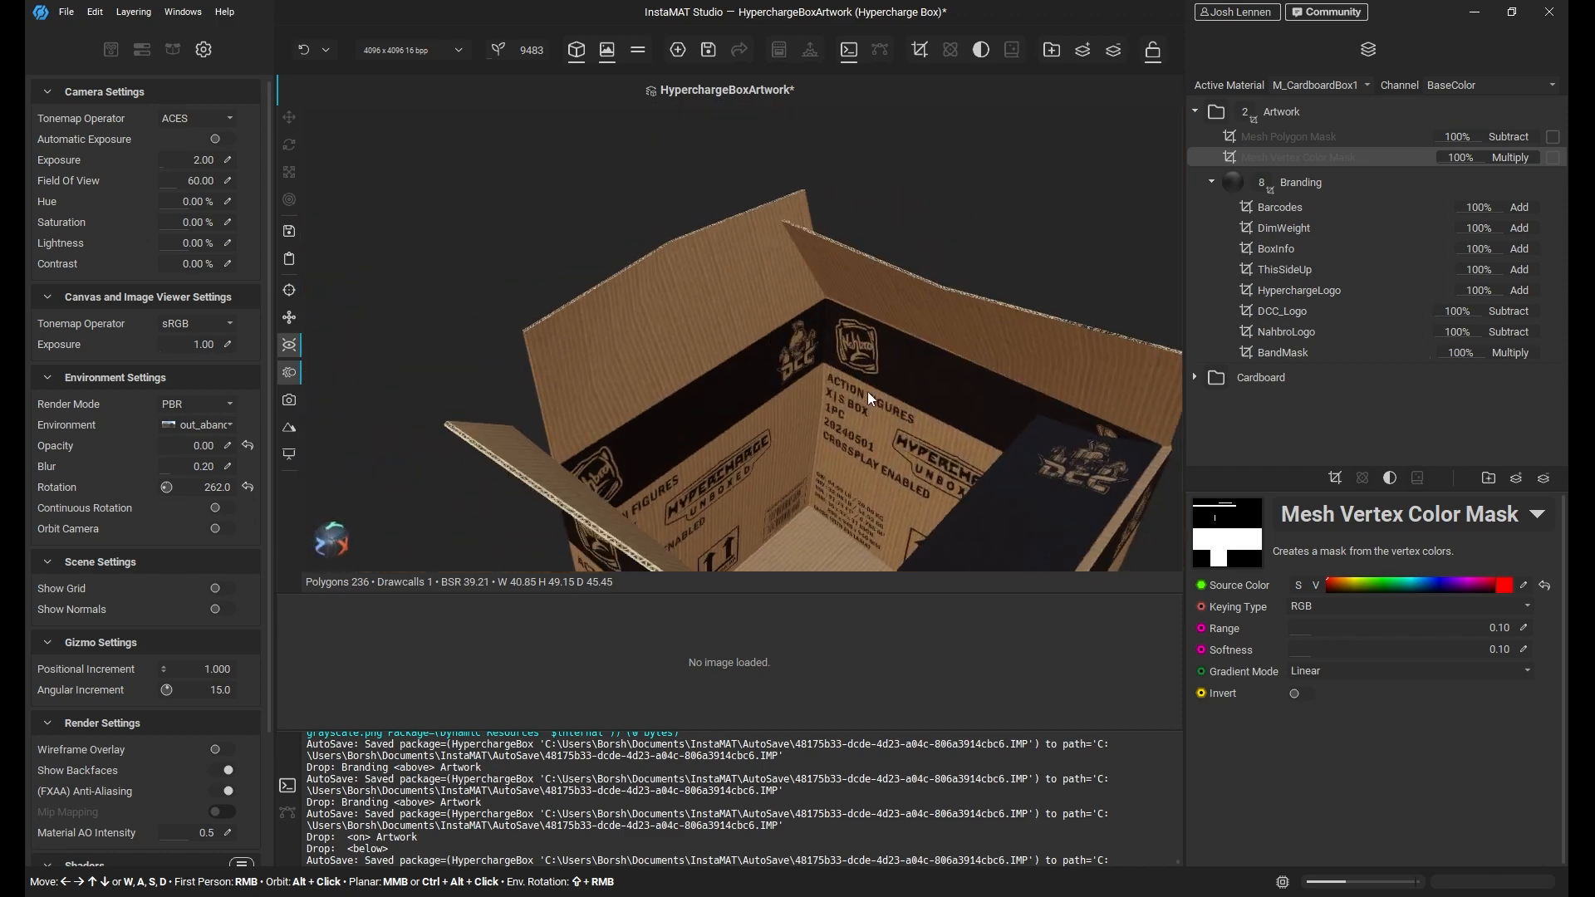
middle_click_drag(867, 391, 766, 227)
middle_click_drag(919, 397, 888, 319)
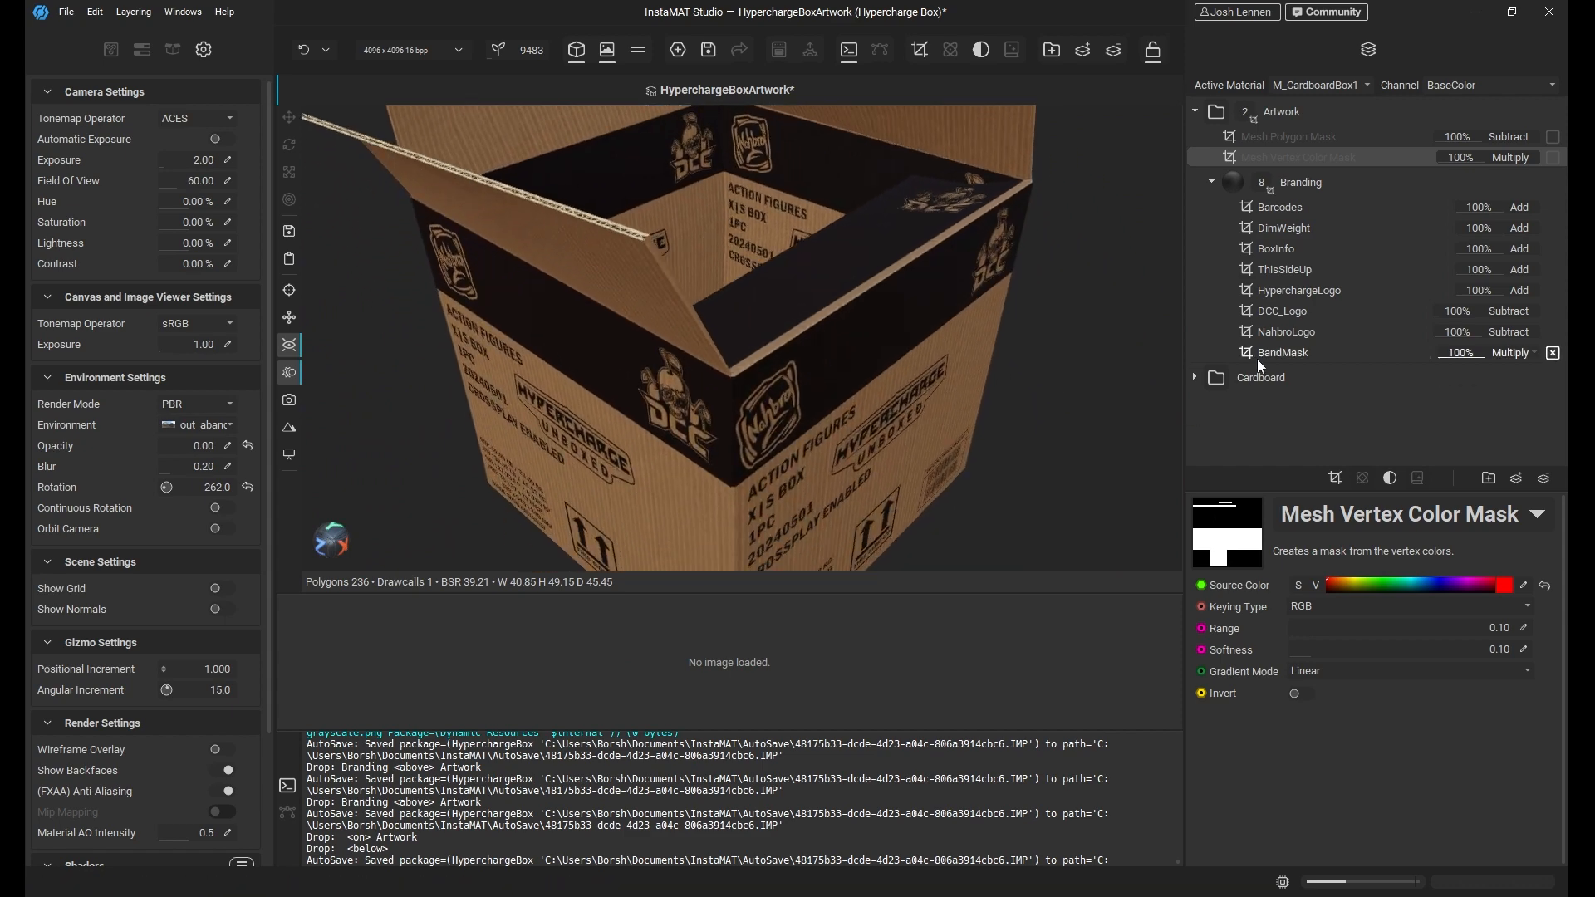
Select the NahbroLogo projected mask in the Branding layer for editing.
left_click(1298, 334)
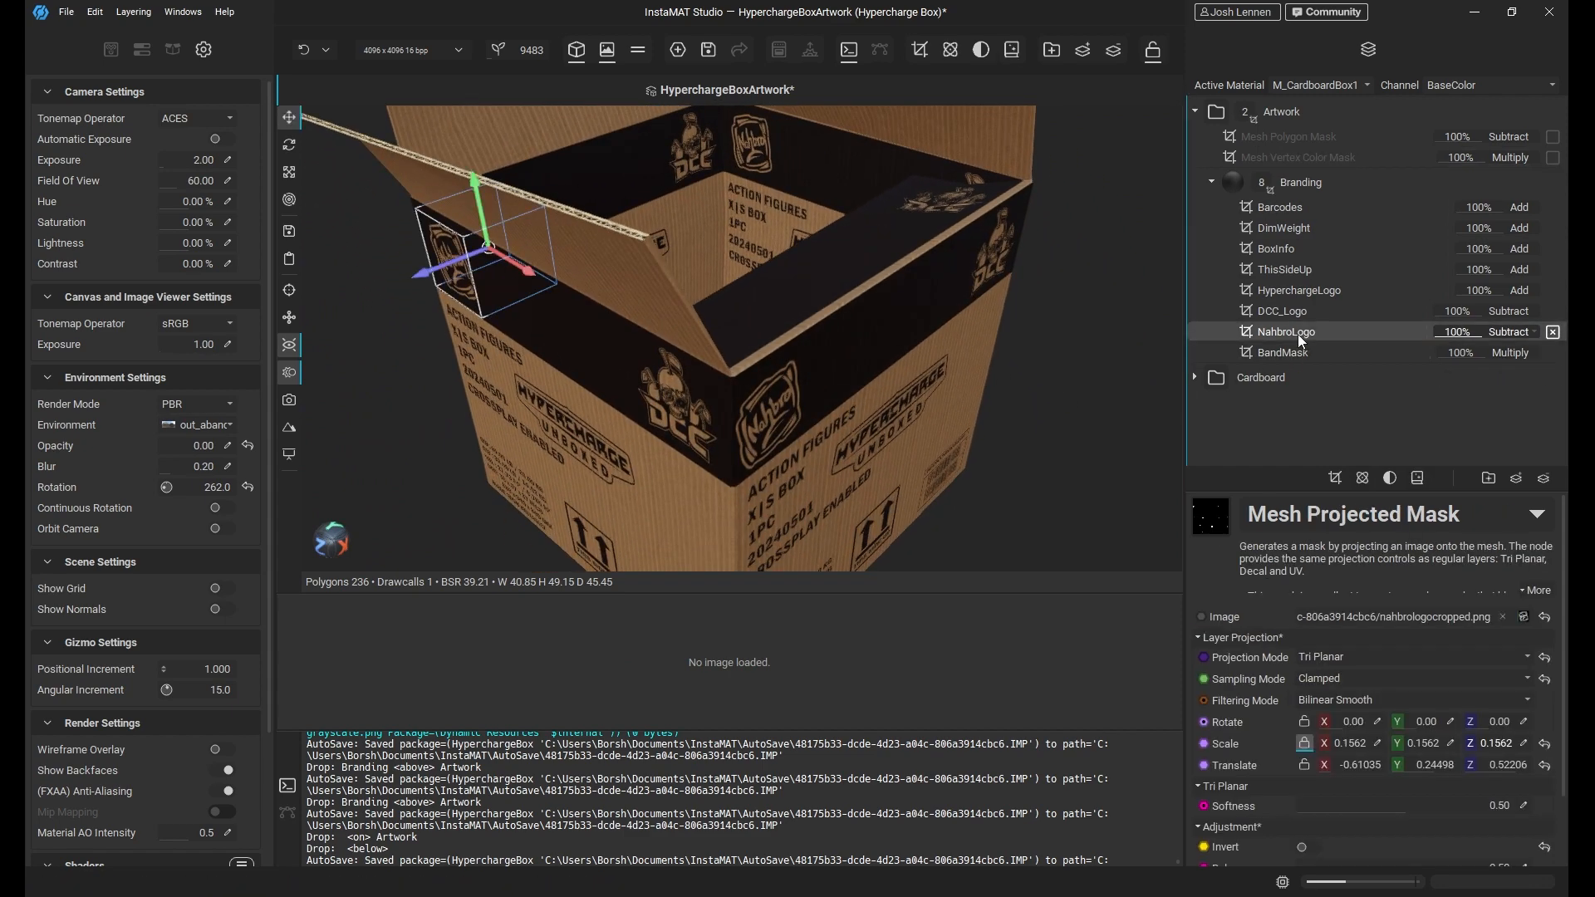
middle_click_drag(844, 309, 880, 277)
scroll(860, 264, "down", 3)
mouse_move(930, 257)
left_mouse_down("alt")
mouse_move(860, 261)
mouse_move(921, 283)
left_mouse_up("alt")
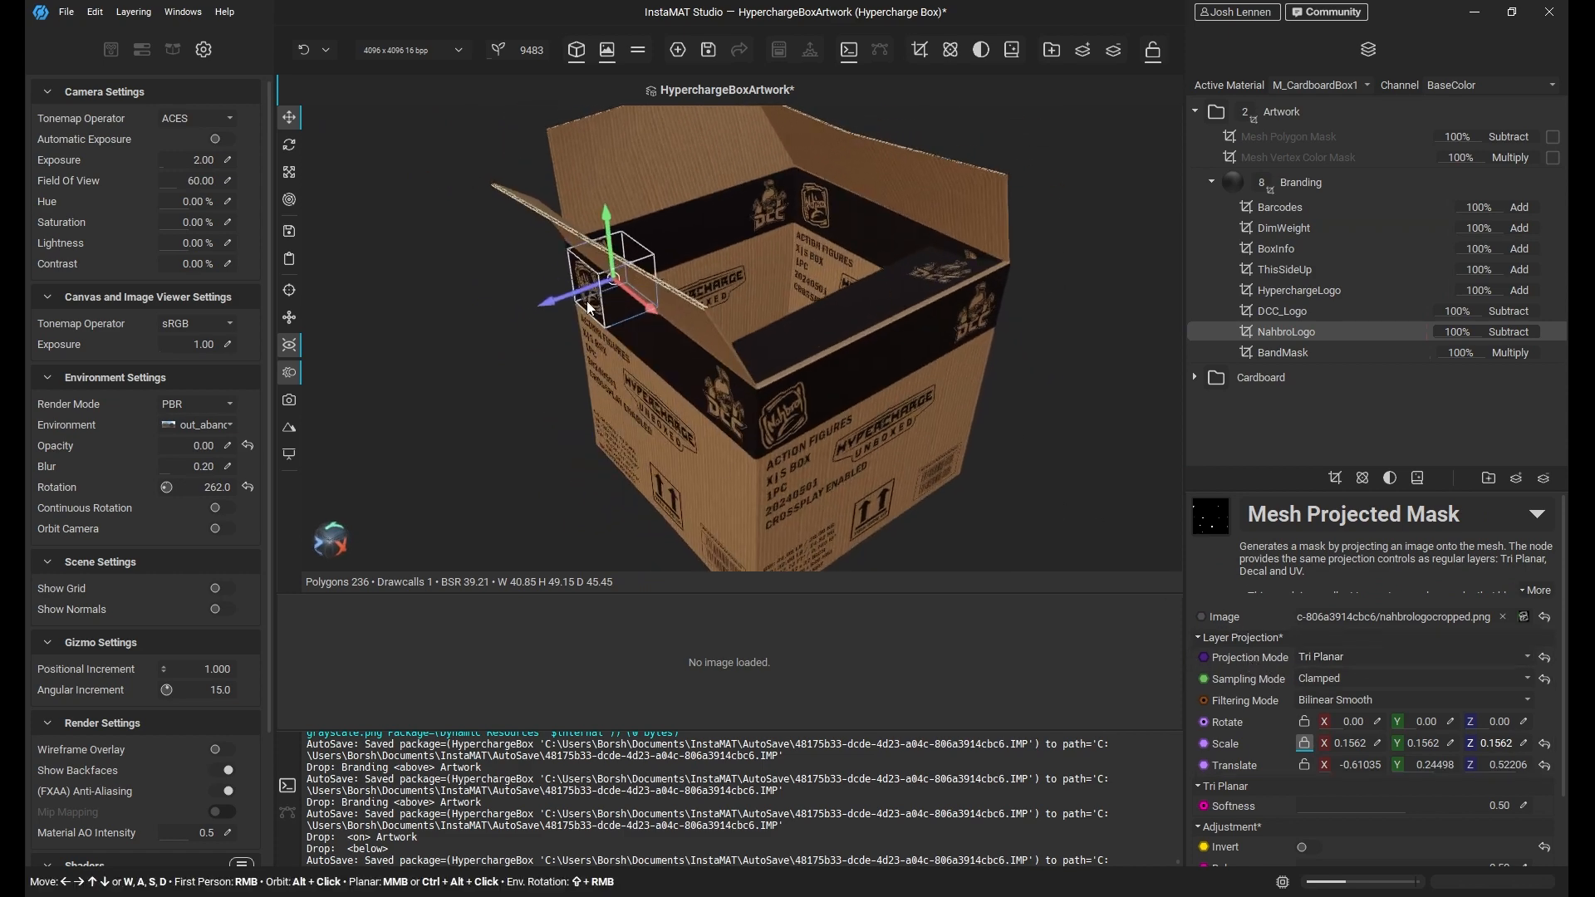
Try sliding the NahbroLogo tri-planar projection along Z to about 0.473 and inspect the logo on all box faces.
left_click_drag(573, 296, 678, 255)
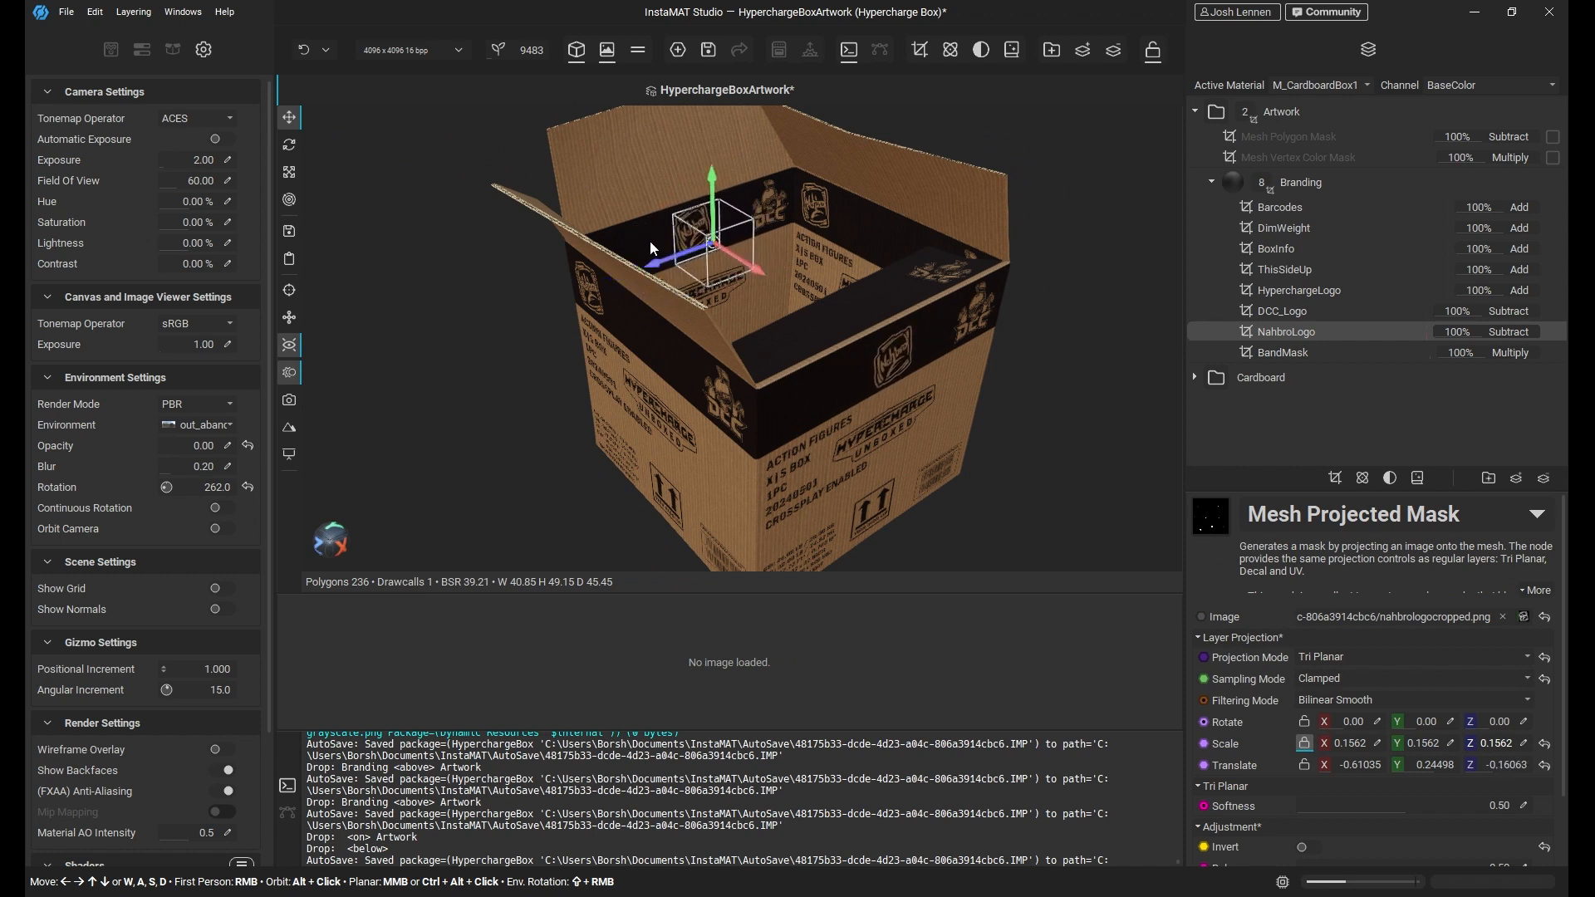
left_click_drag(704, 264, 611, 277)
key("1")
left_click_drag(795, 297, 907, 487, "alt")
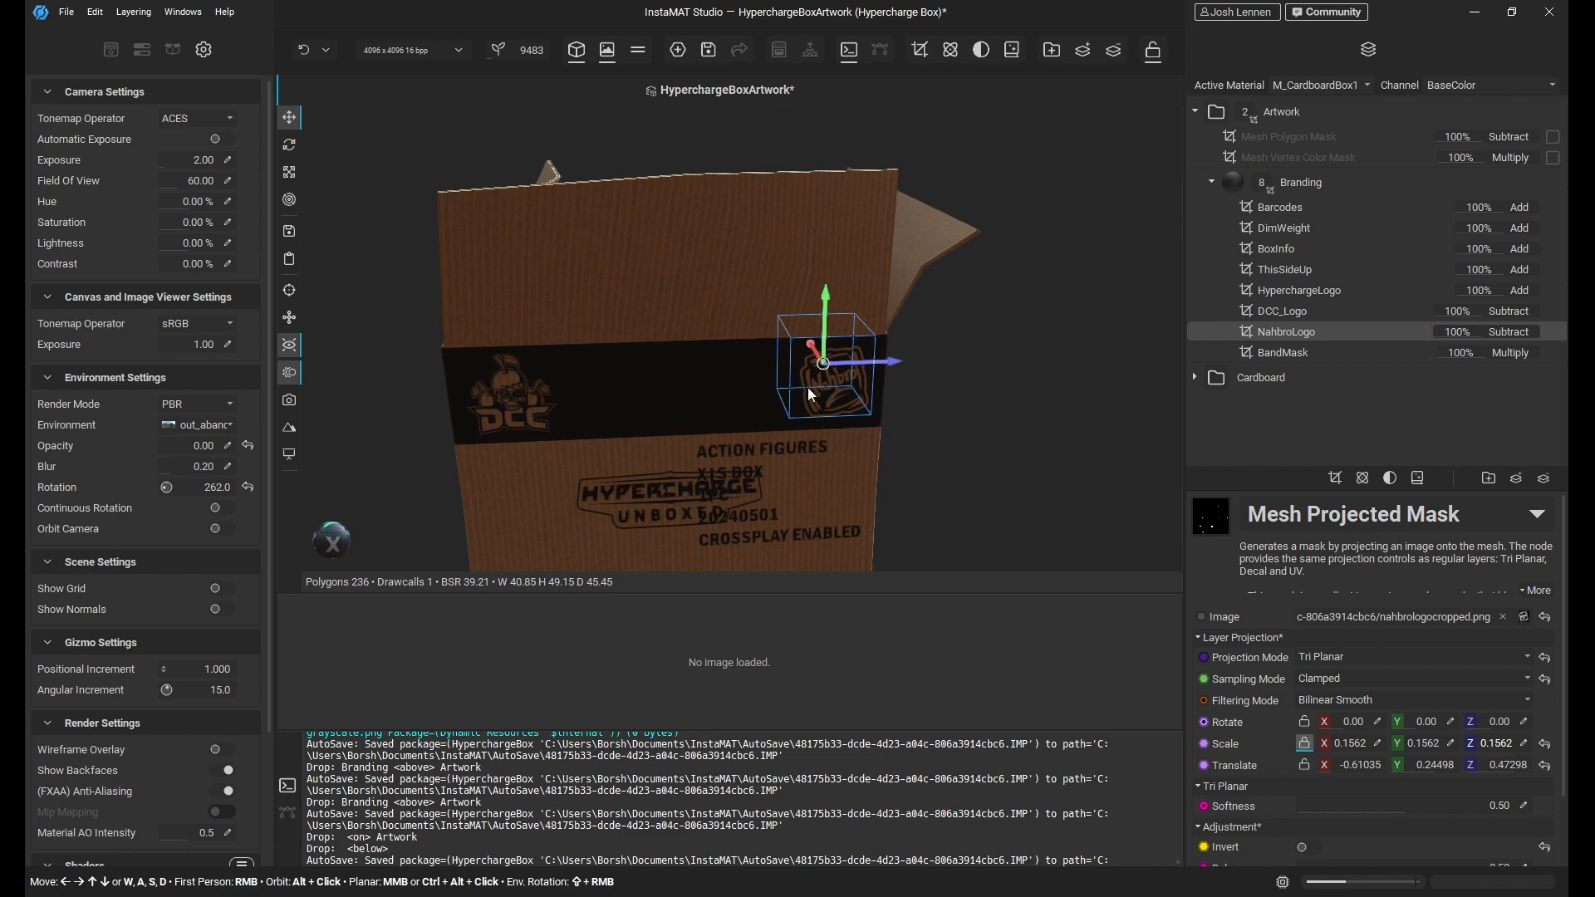
left_click_drag(811, 393, 703, 339, "alt")
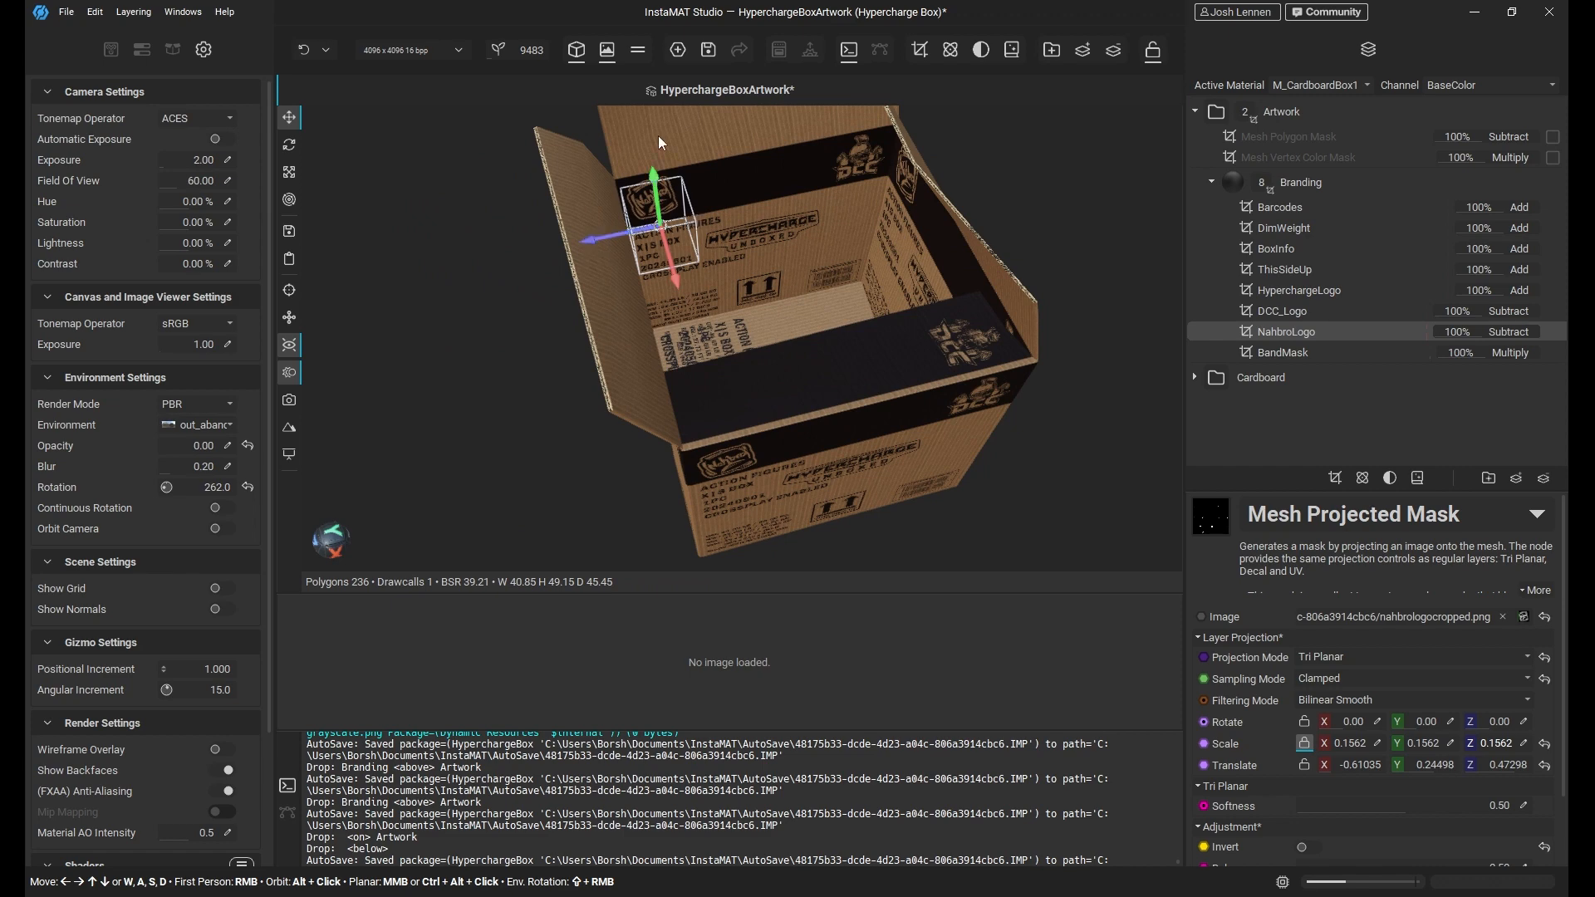
left_click_drag(731, 340, 598, 329, "alt")
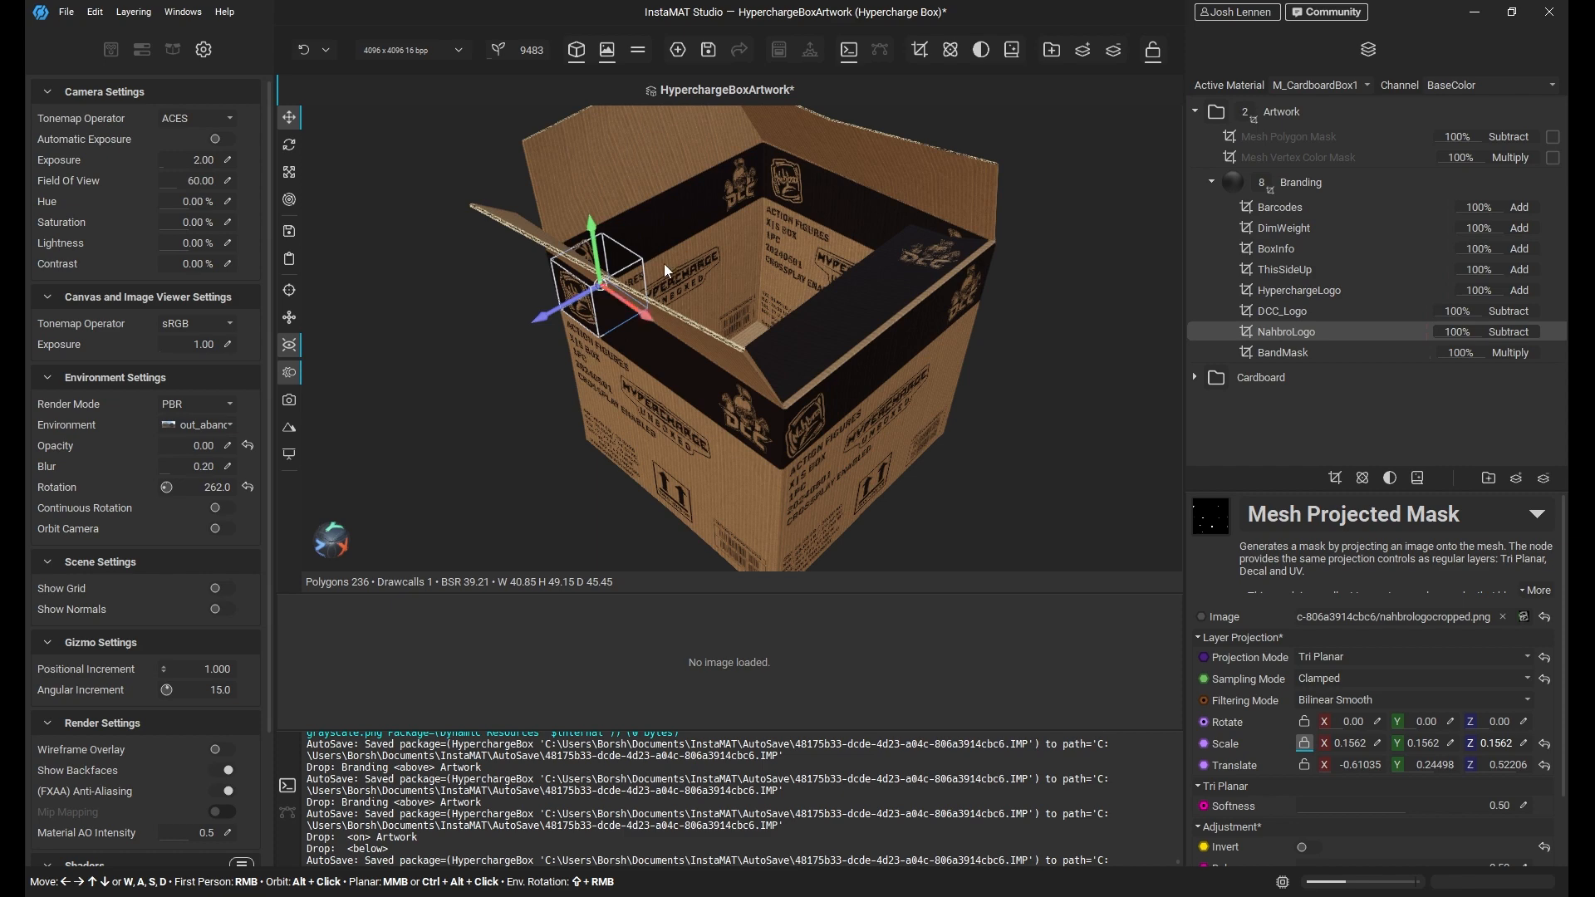
left_click_drag(664, 262, 696, 349, "alt")
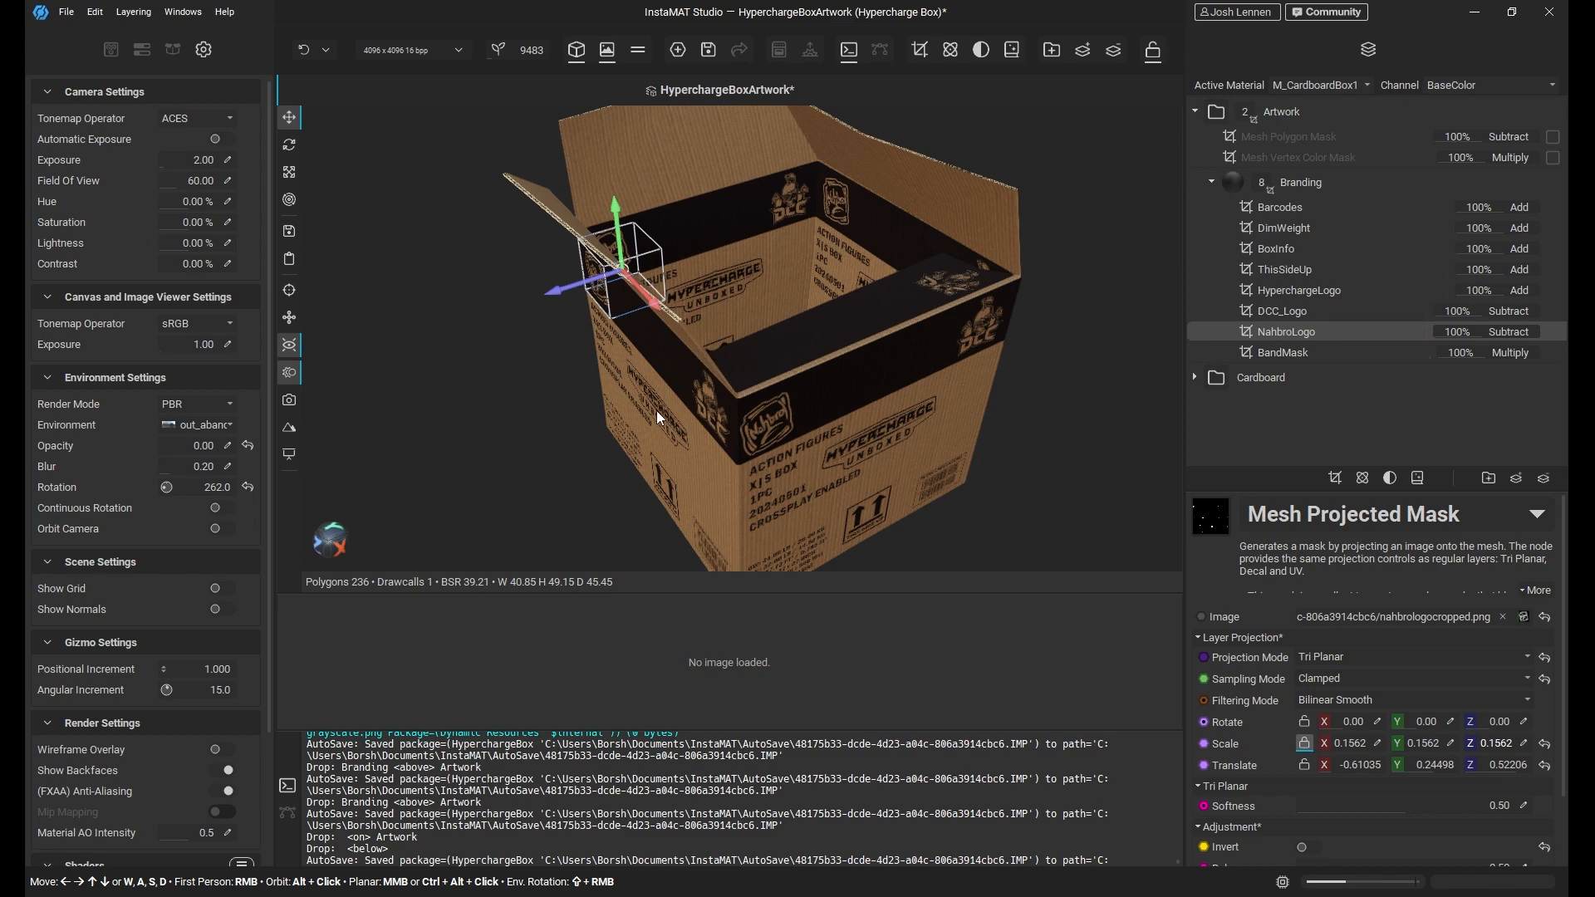
Set the NahbroLogo mask's projection mode to Decal.
left_click_drag(656, 412, 768, 383, "alt")
scroll(760, 386, "up", 3)
middle_click_drag(731, 400, 899, 405)
left_click_drag(900, 404, 855, 382, "alt")
scroll(929, 425, "up", 3)
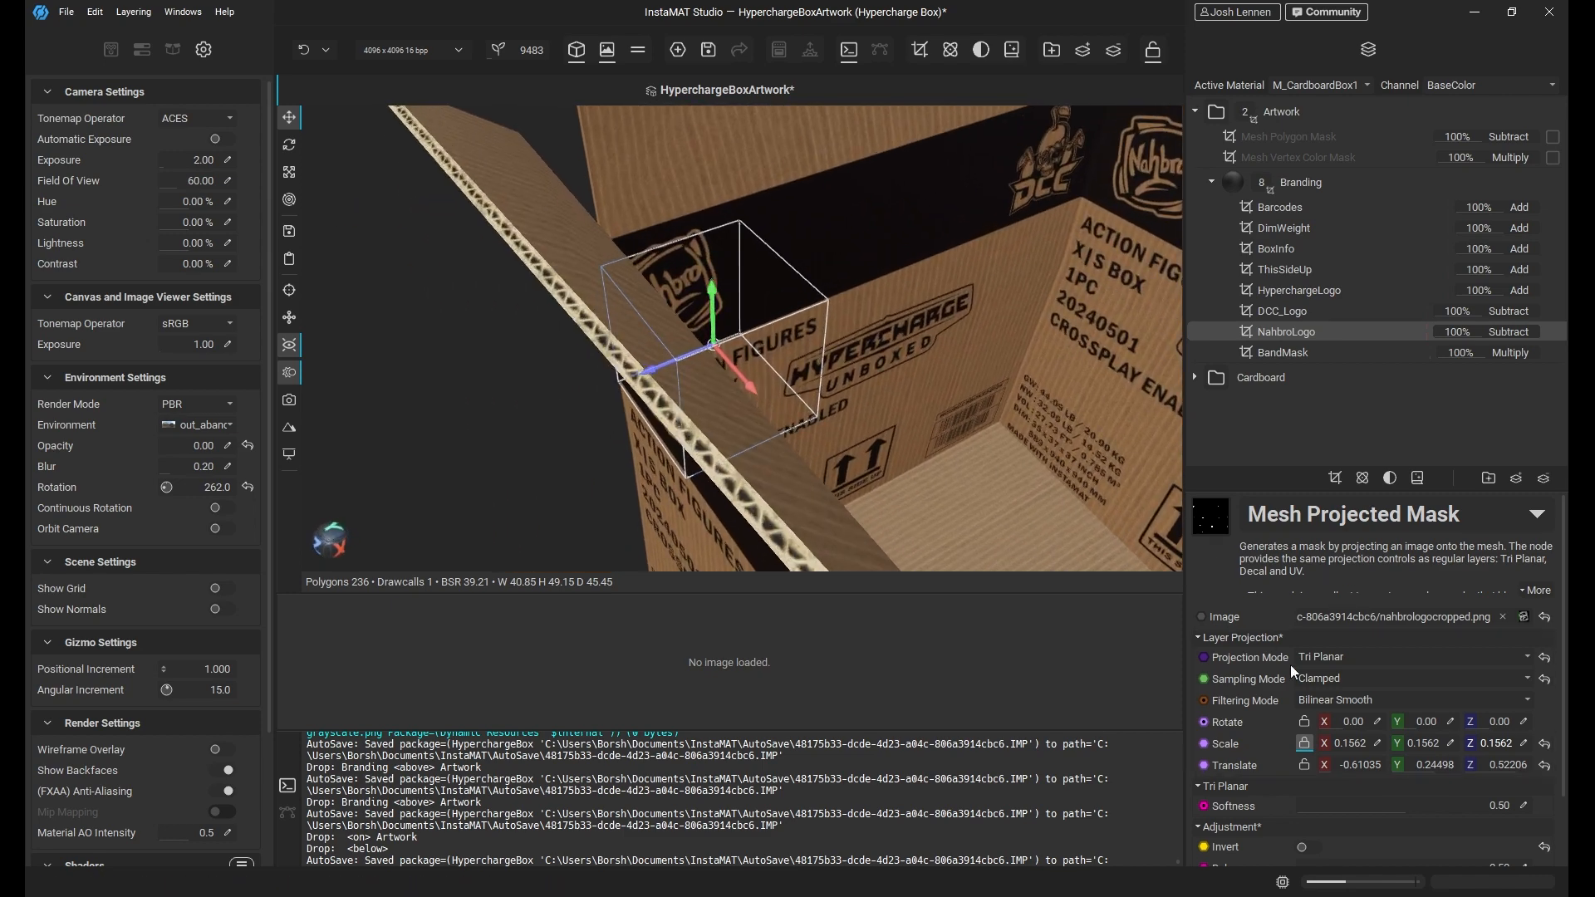
left_click(1334, 657)
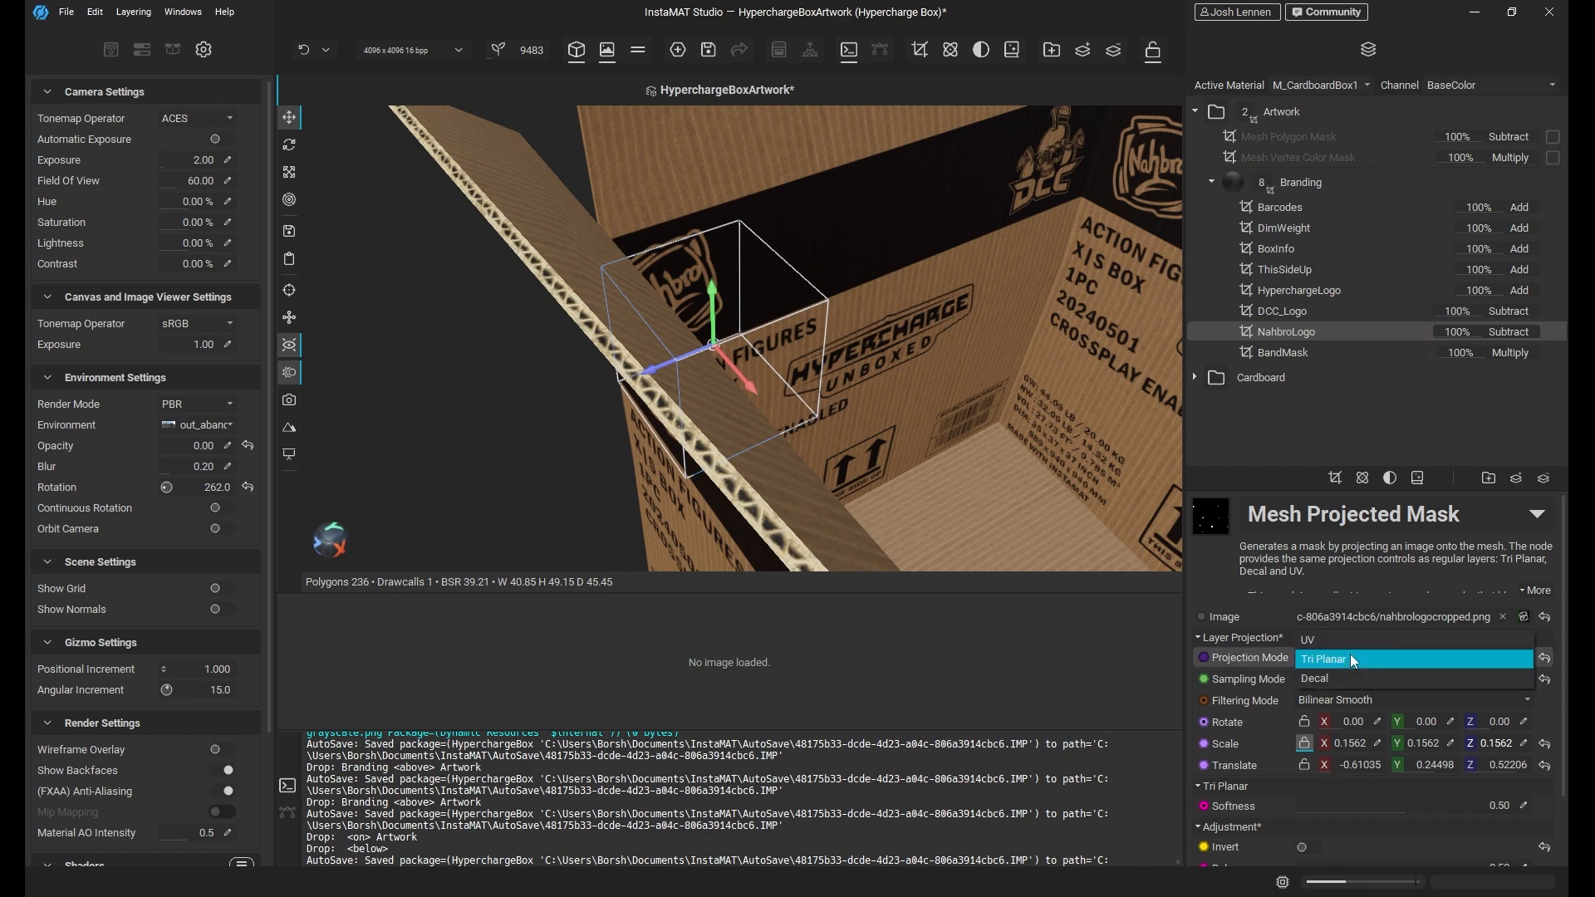
left_click(1331, 676)
Move the NahbroLogo decal along Z to about 0.623 and turn on the wireframe overlay.
left_click_drag(956, 376, 844, 342, "alt")
left_click_drag(671, 325, 719, 342)
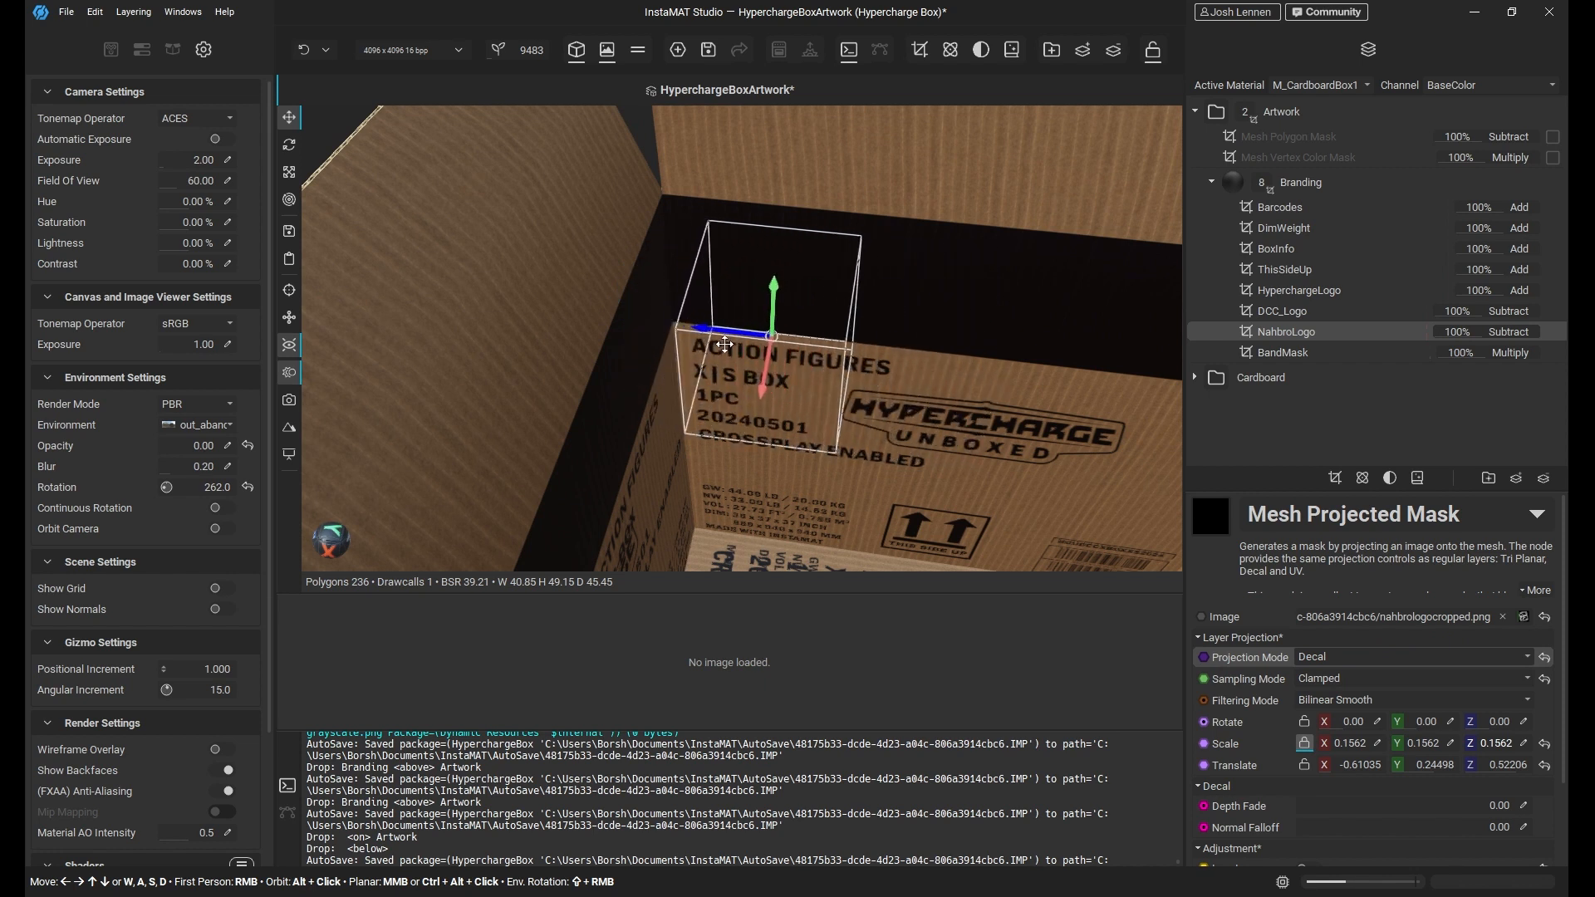
left_click(290, 321)
mouse_move(581, 349)
left_mouse_down("alt")
mouse_move(656, 325)
mouse_move(705, 342)
mouse_move(715, 306)
mouse_move(742, 314)
mouse_move(621, 287)
mouse_move(652, 333)
mouse_move(732, 299)
mouse_move(488, 413)
mouse_move(516, 324)
mouse_move(589, 329)
left_mouse_up("alt")
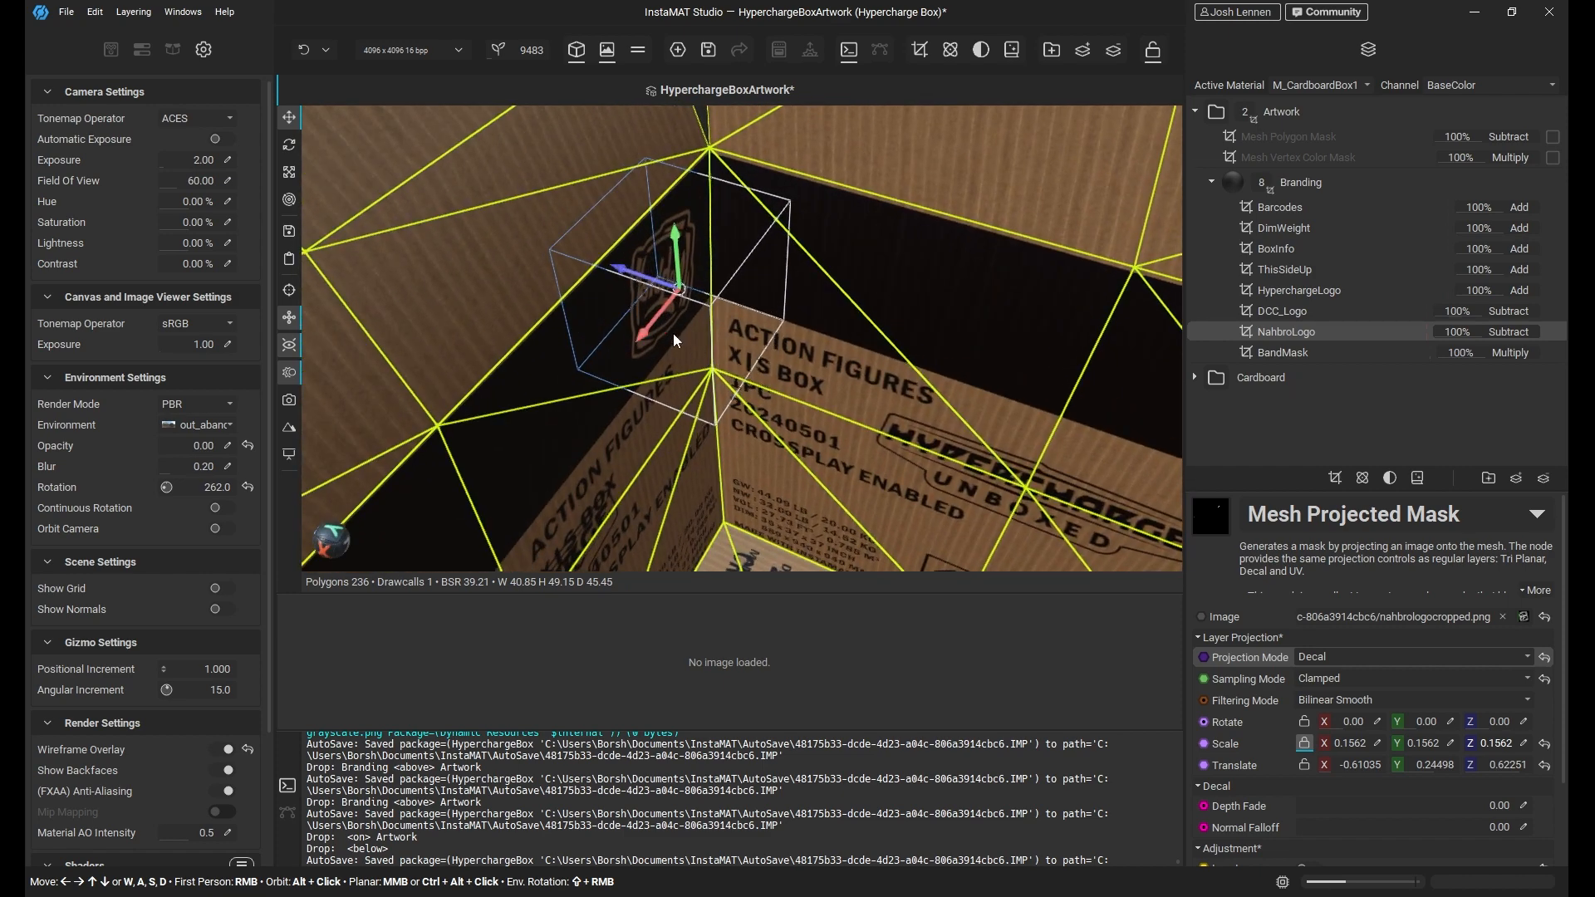
left_click_drag(776, 397, 711, 365, "alt")
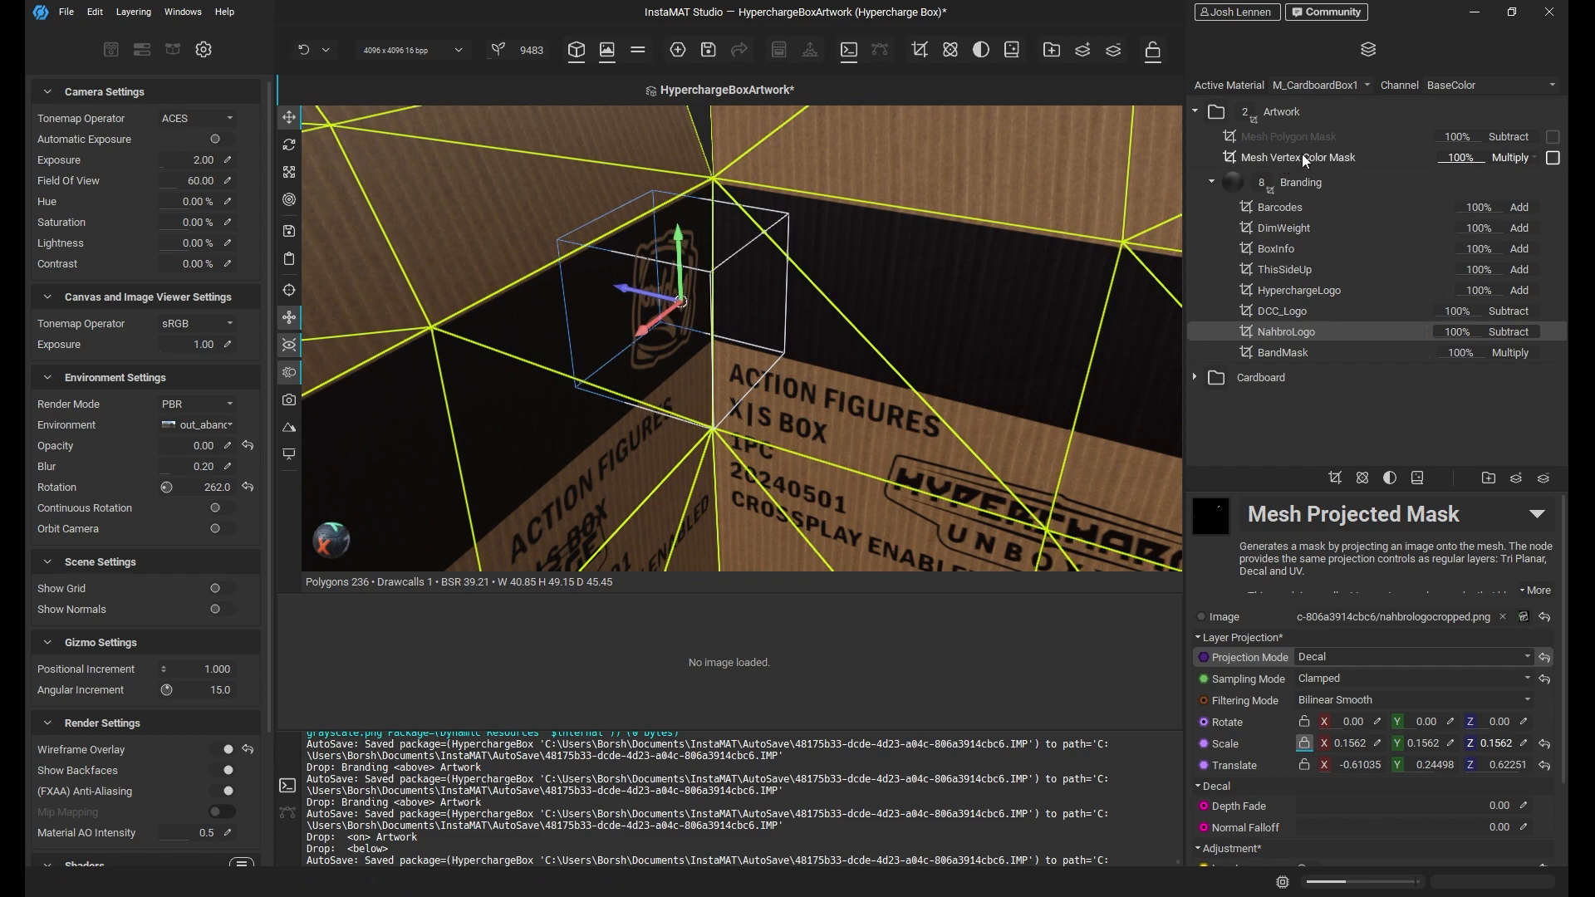
Toggle the Artwork group's Mesh Vertex Color Mask on and off and review its settings.
left_click(1552, 157)
left_click(1554, 157)
left_click(1355, 155)
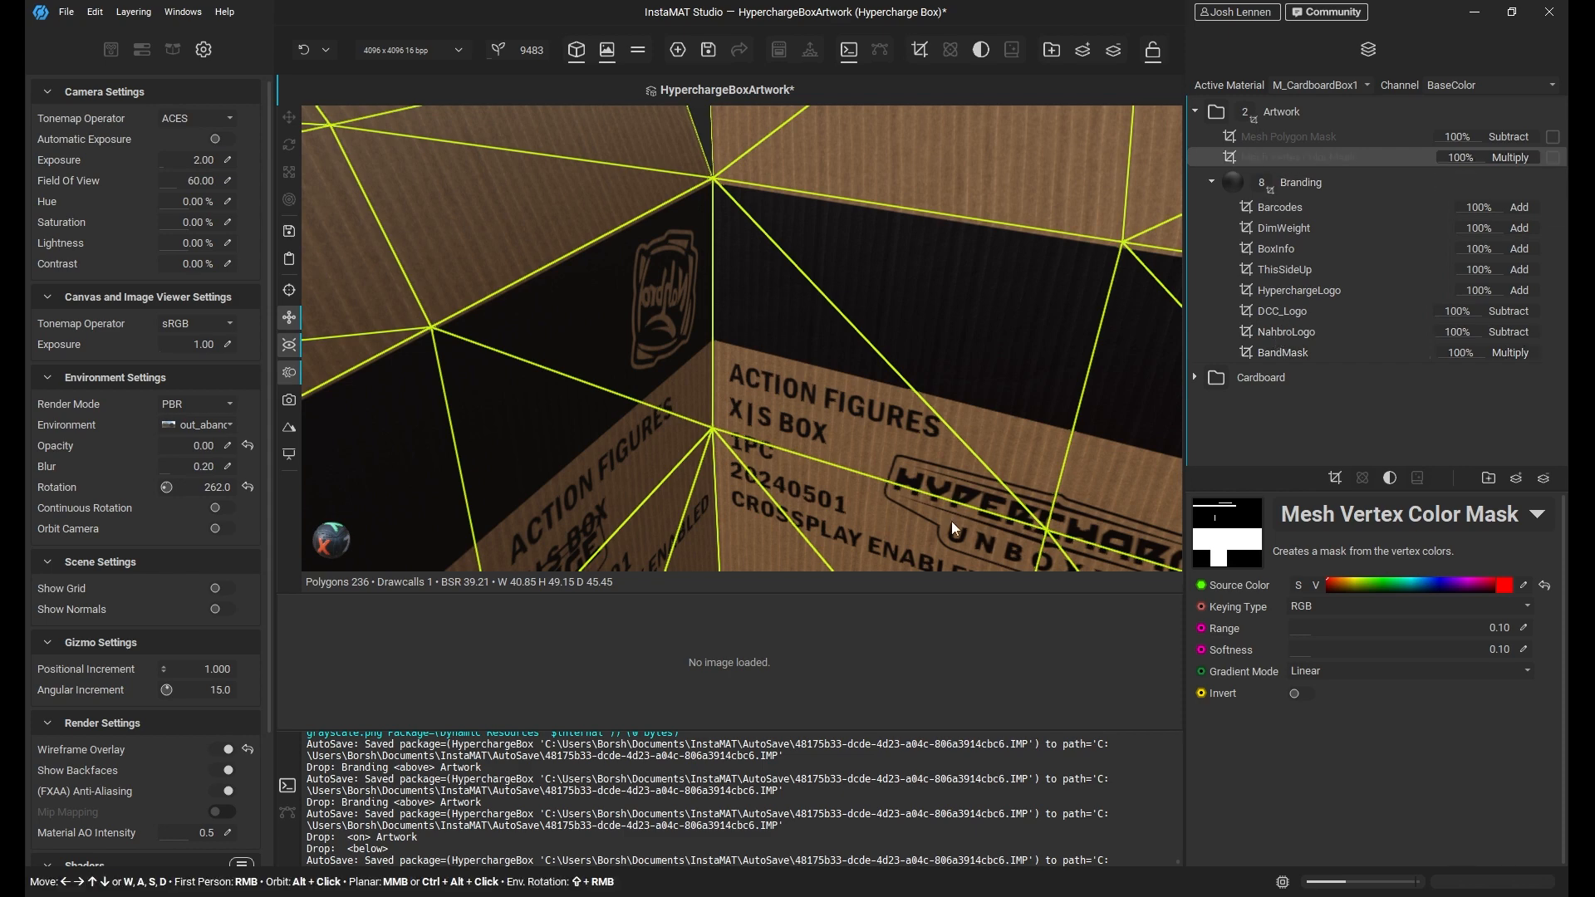
Reselect the NahbroLogo mask, shift its decal along Z to about 0.673 and set its Normal Falloff to 0.09.
left_click(1364, 333)
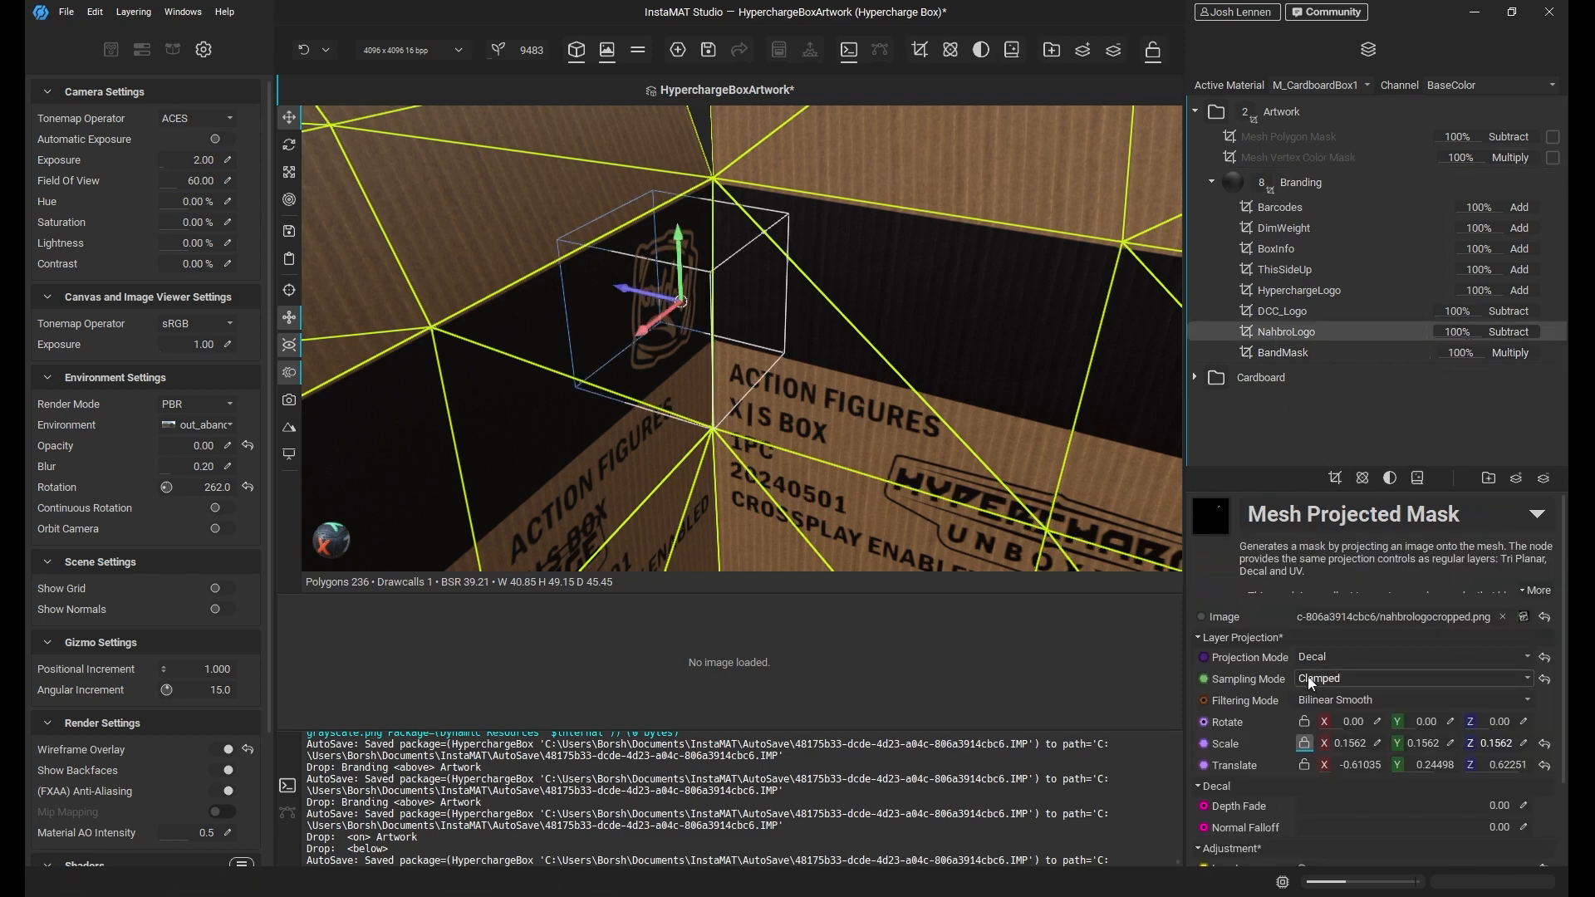
scroll(1253, 674, "down", 2)
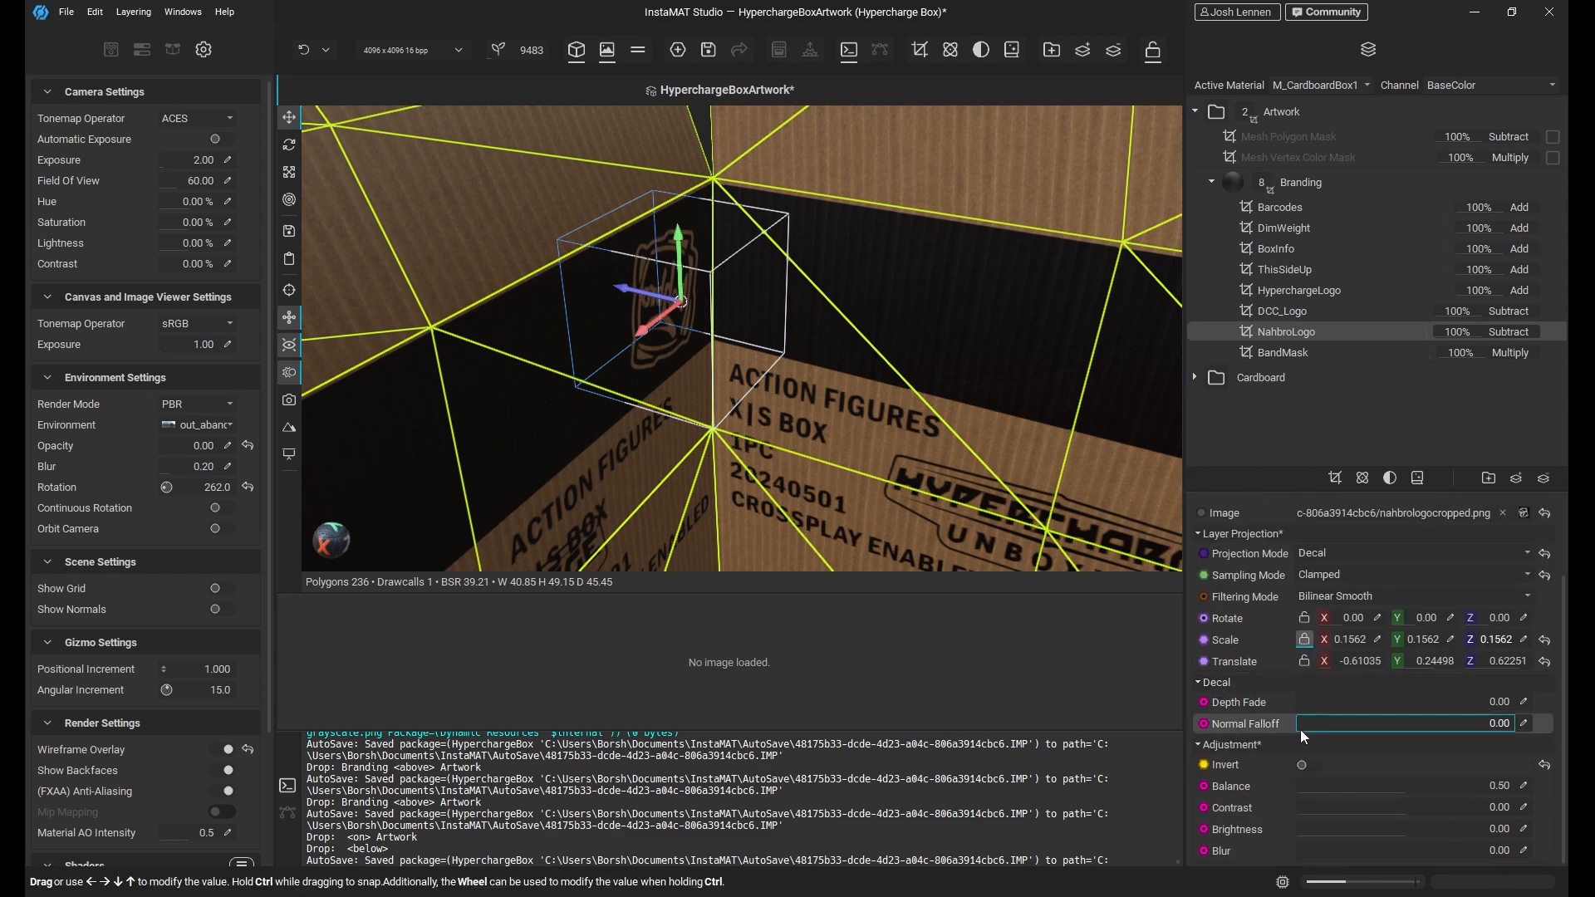
left_click_drag(814, 493, 560, 302)
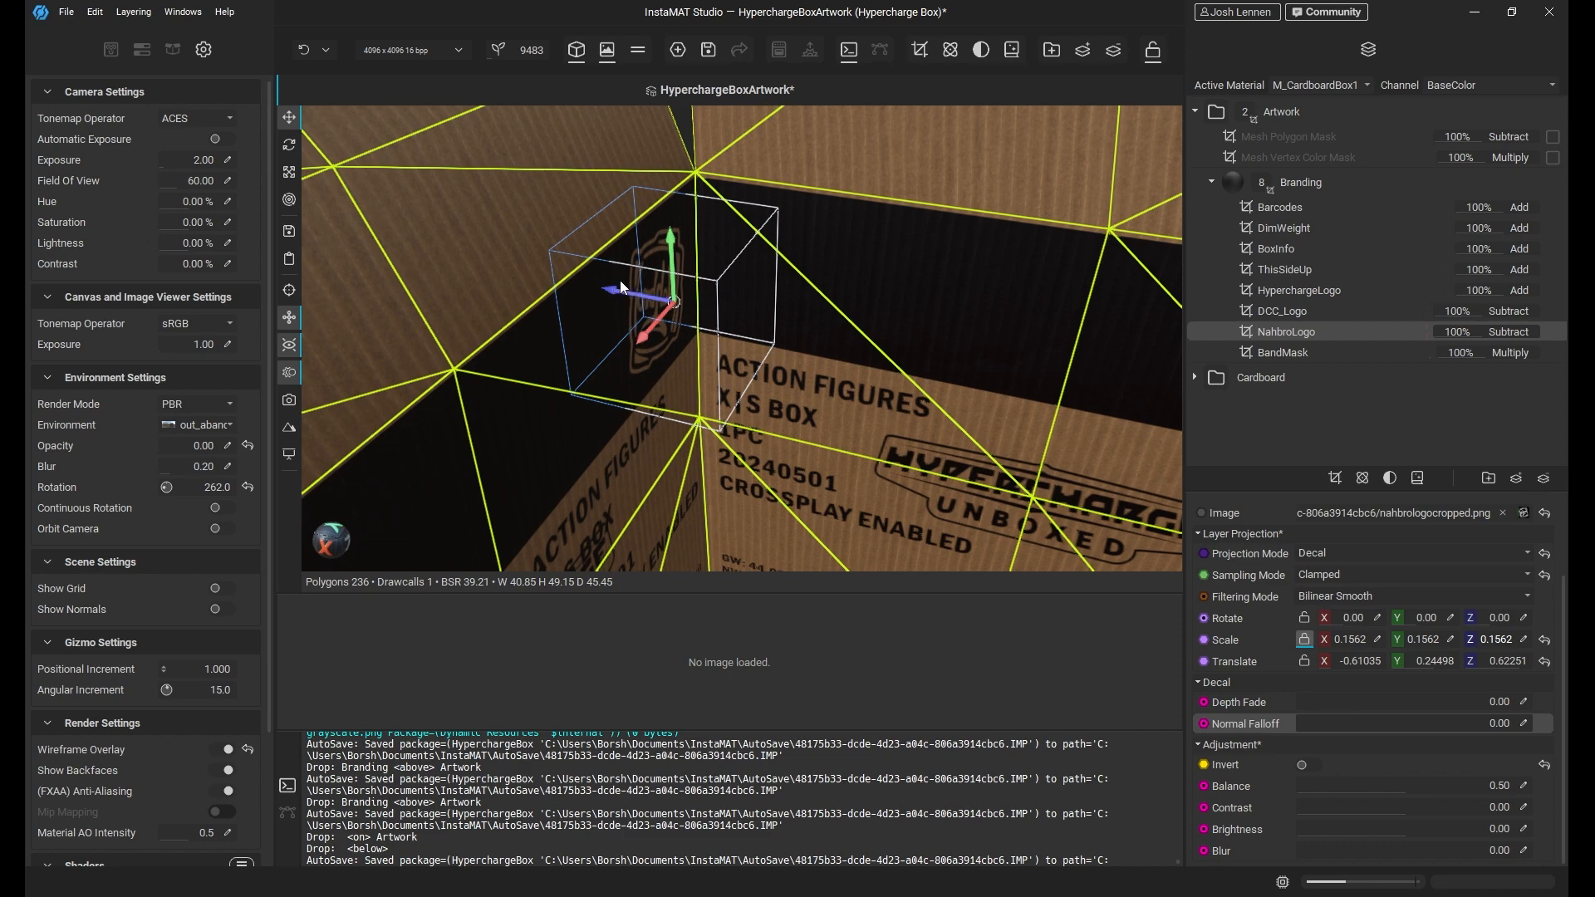
left_click(1298, 731)
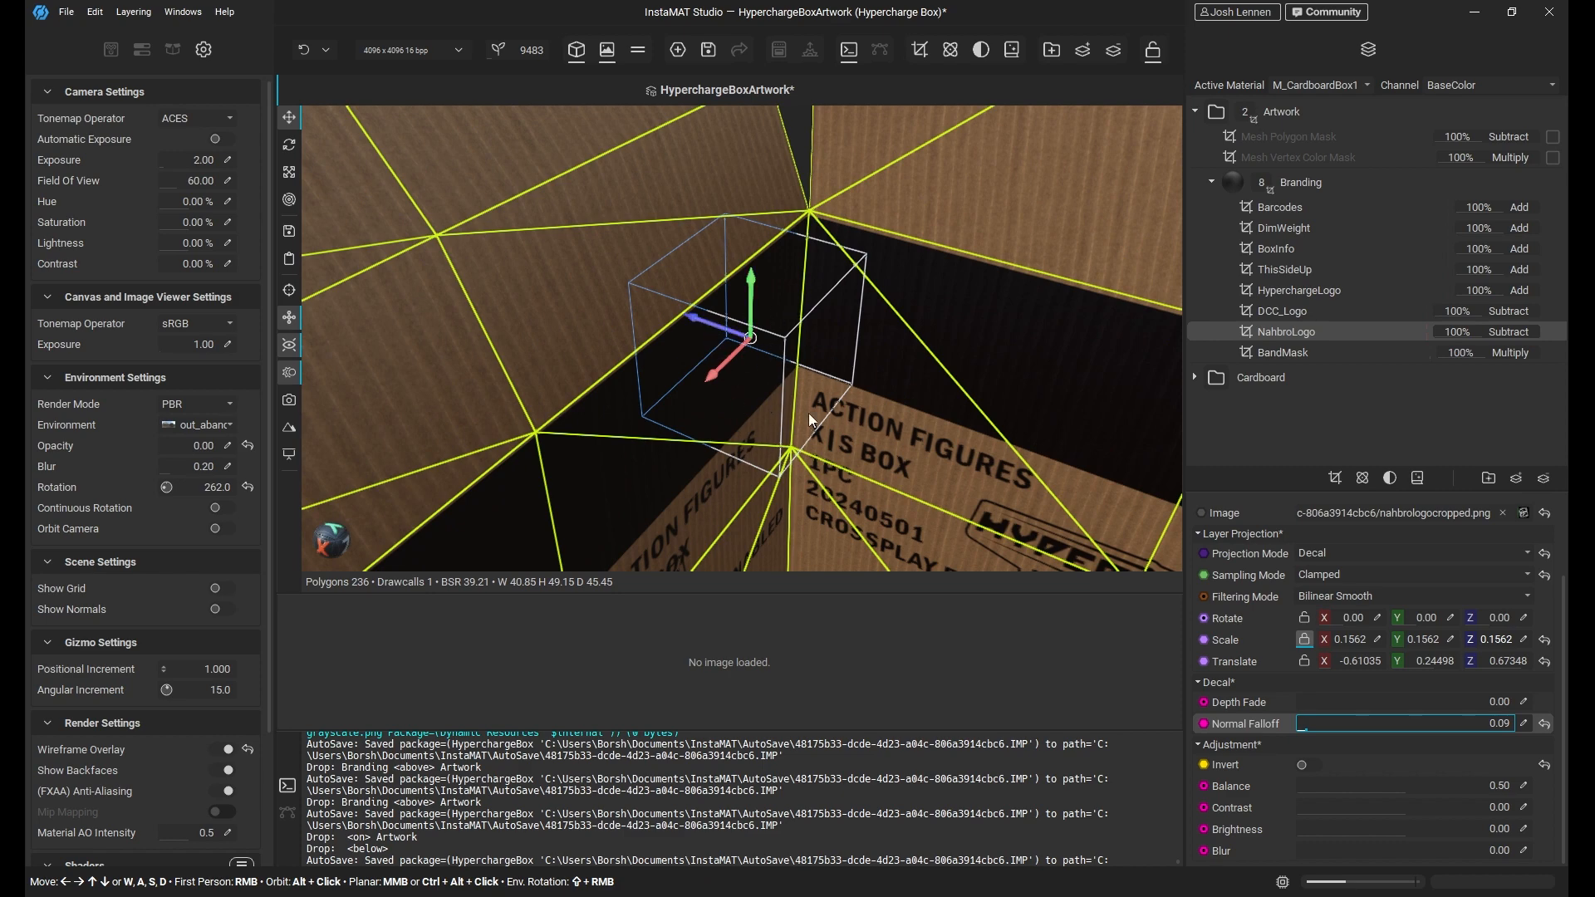
Select the DCC_Logo mask and set its projection mode to Decal.
left_click_drag(808, 413, 749, 345, "alt")
scroll(763, 349, "up", 3)
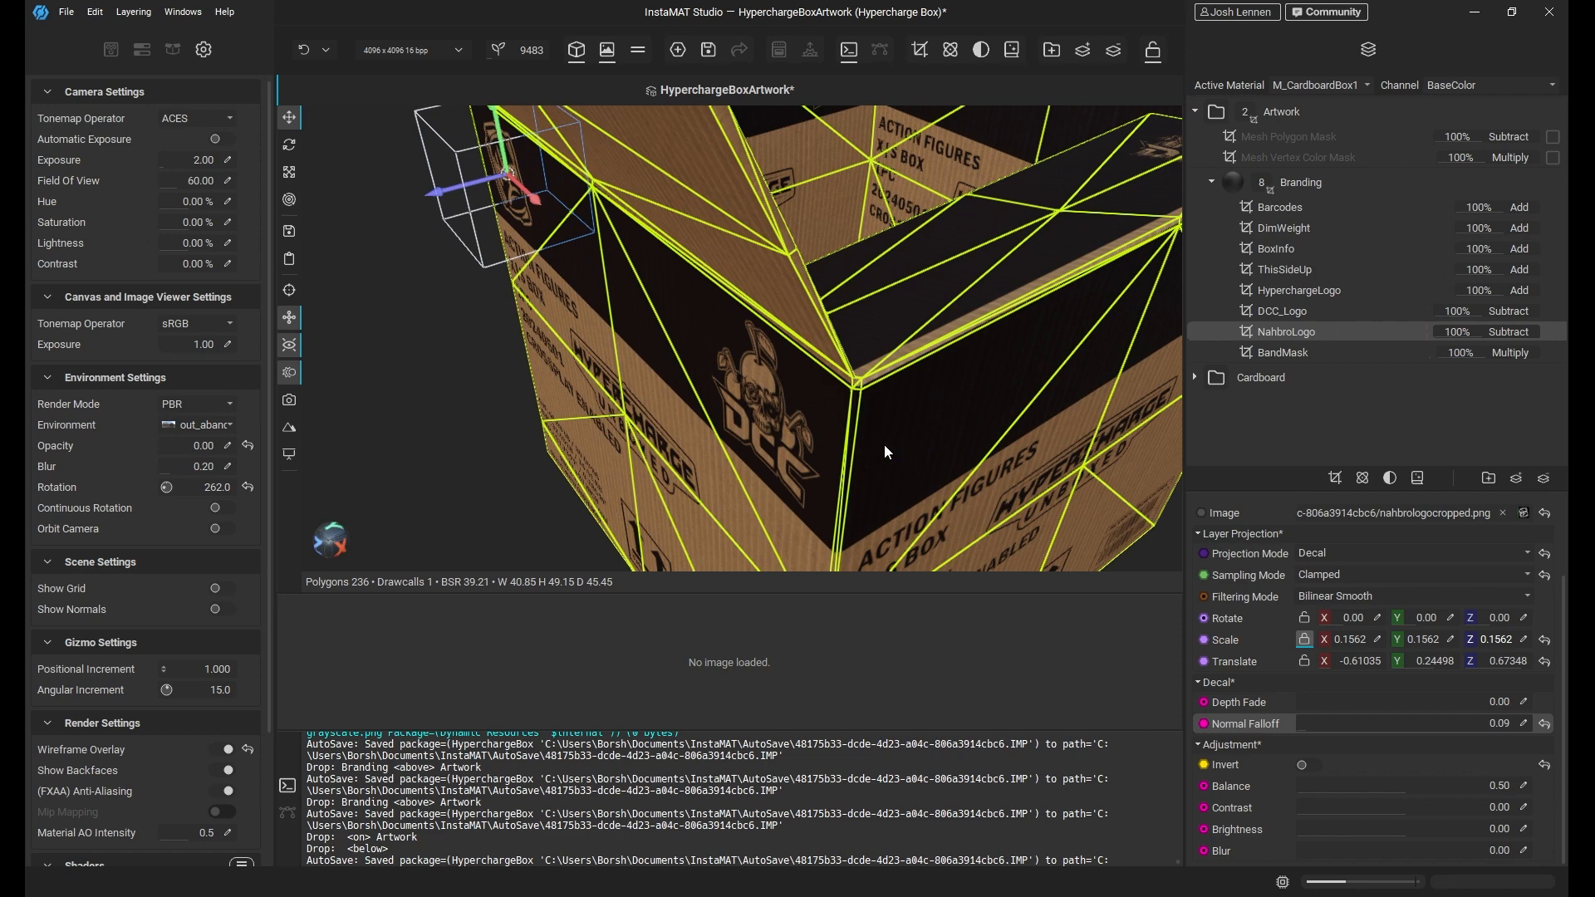
left_click_drag(884, 451, 638, 360, "alt")
left_click_drag(734, 351, 746, 309, "alt")
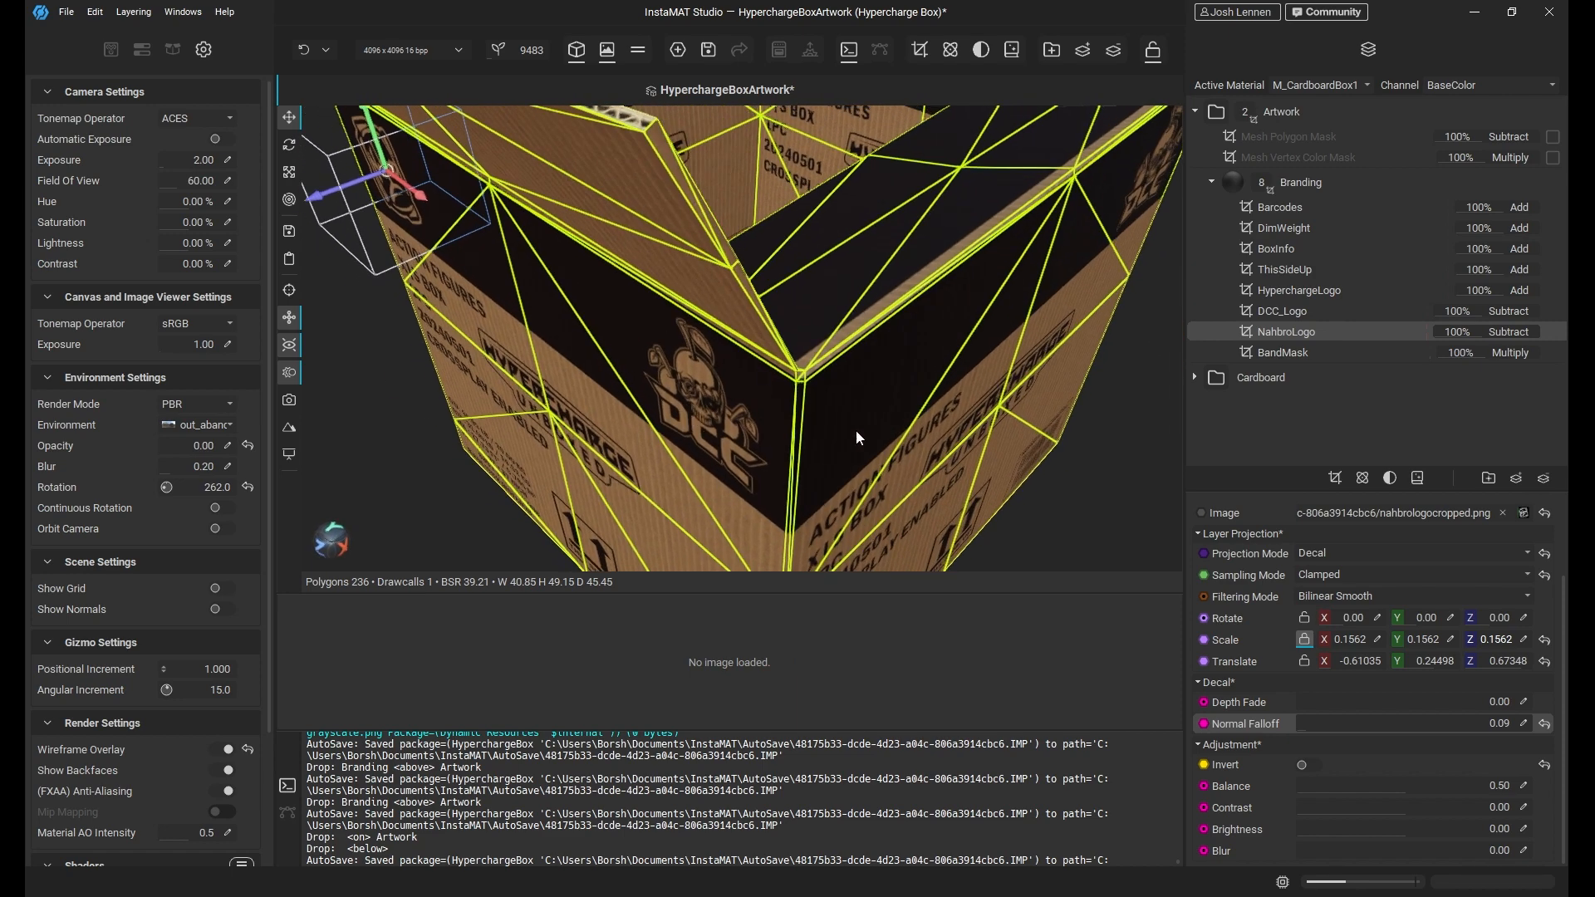
left_click_drag(864, 425, 797, 349, "alt")
mouse_move(628, 389)
left_mouse_down("alt")
mouse_move(634, 362)
mouse_move(598, 391)
left_mouse_up("alt")
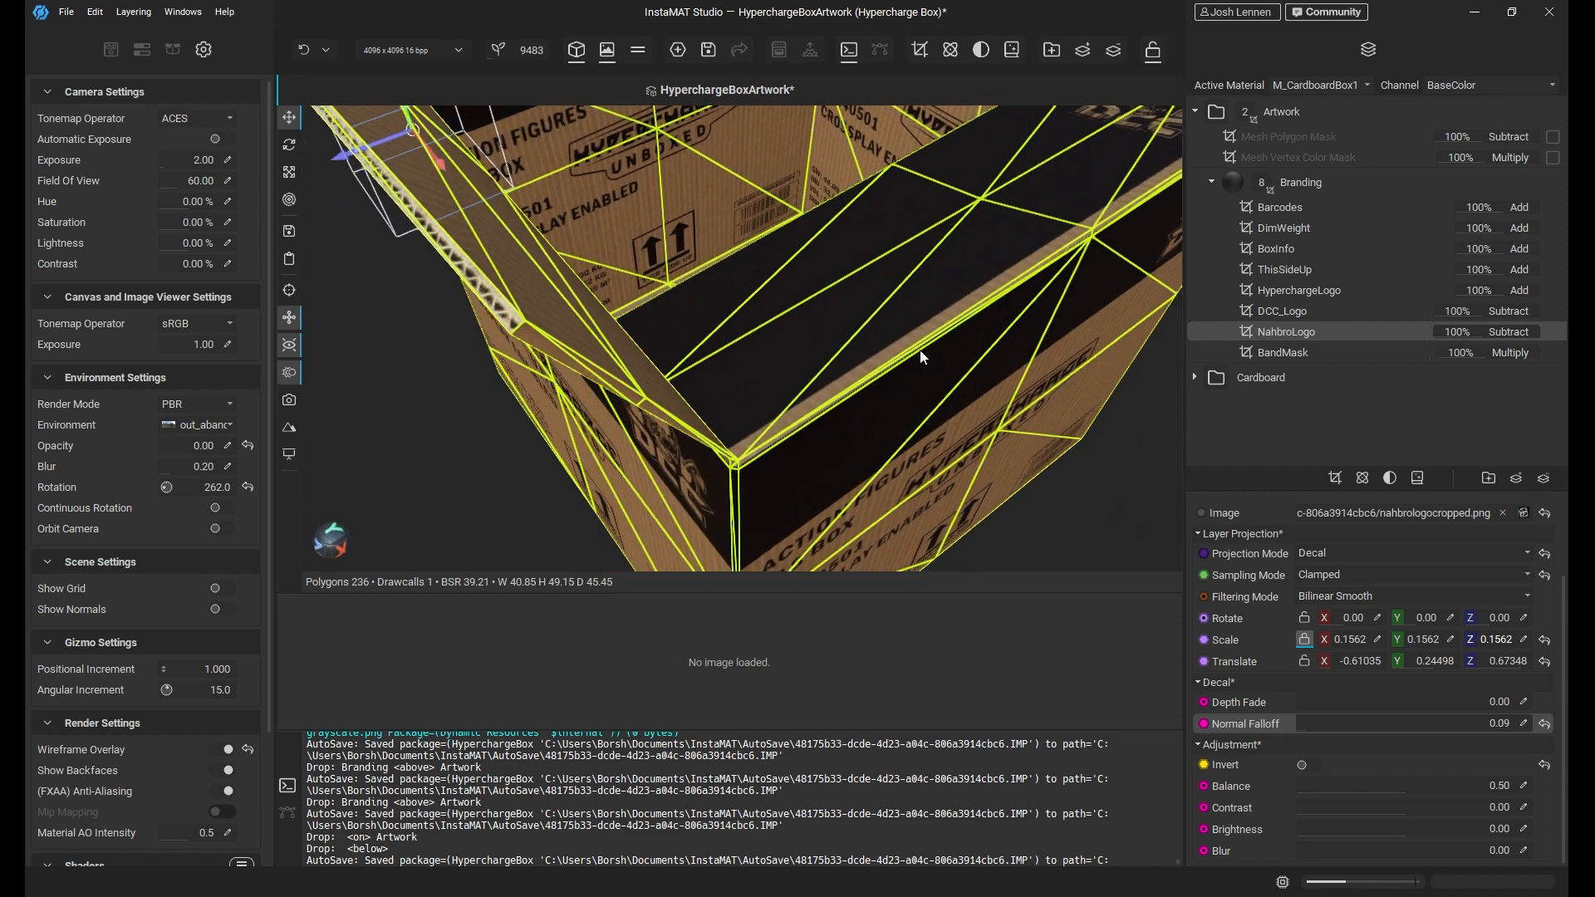
left_click(1296, 311)
left_click_drag(1173, 351, 1096, 266, "alt")
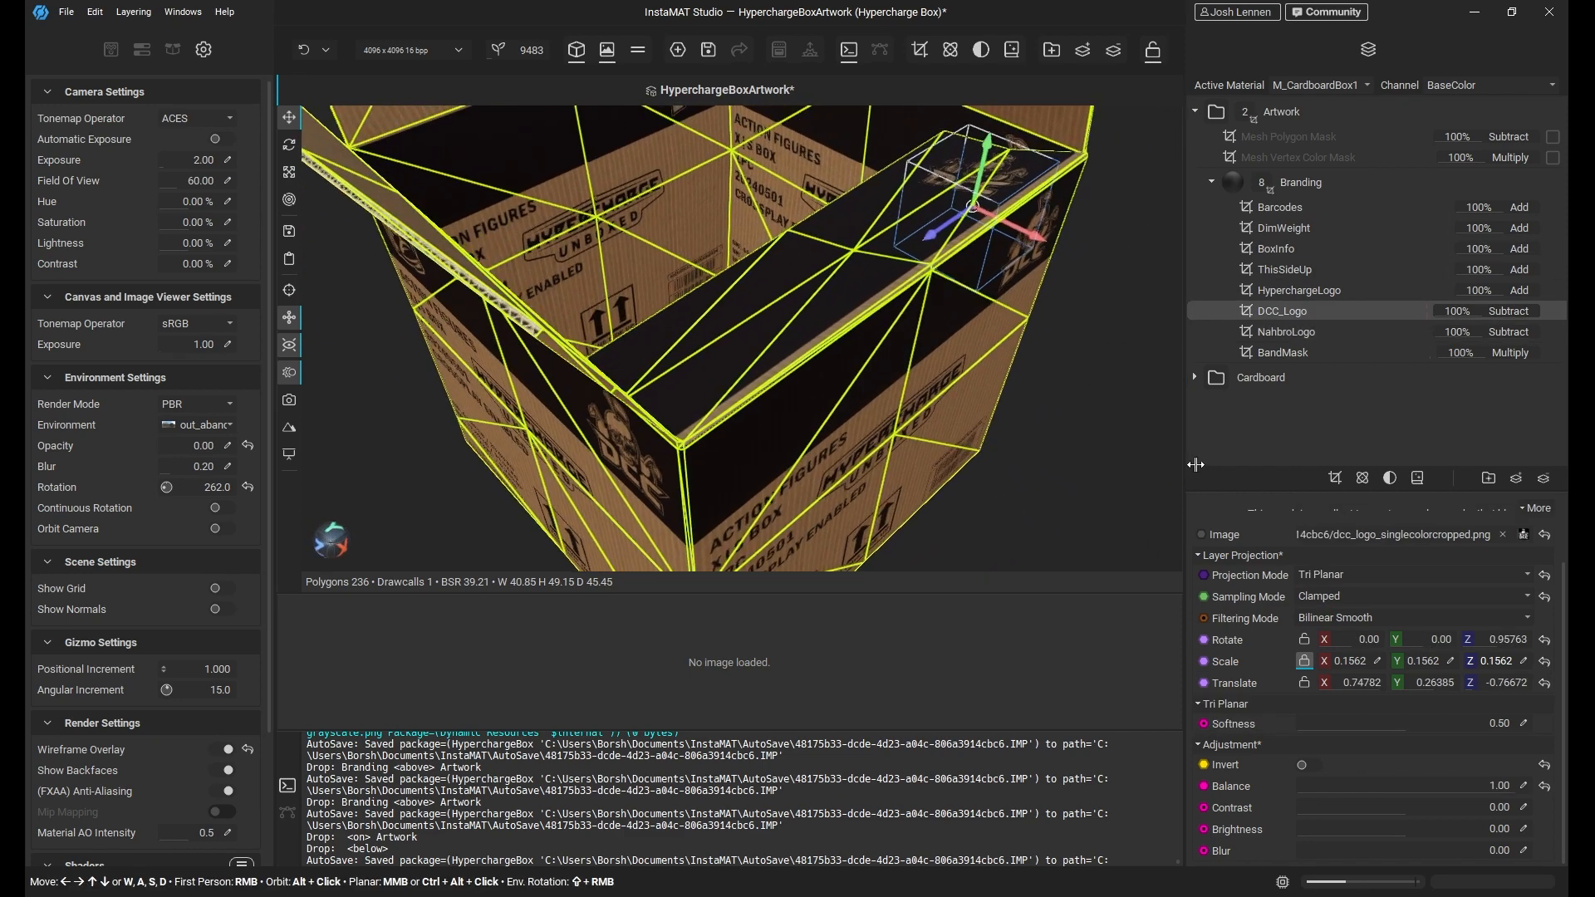
left_click(1327, 577)
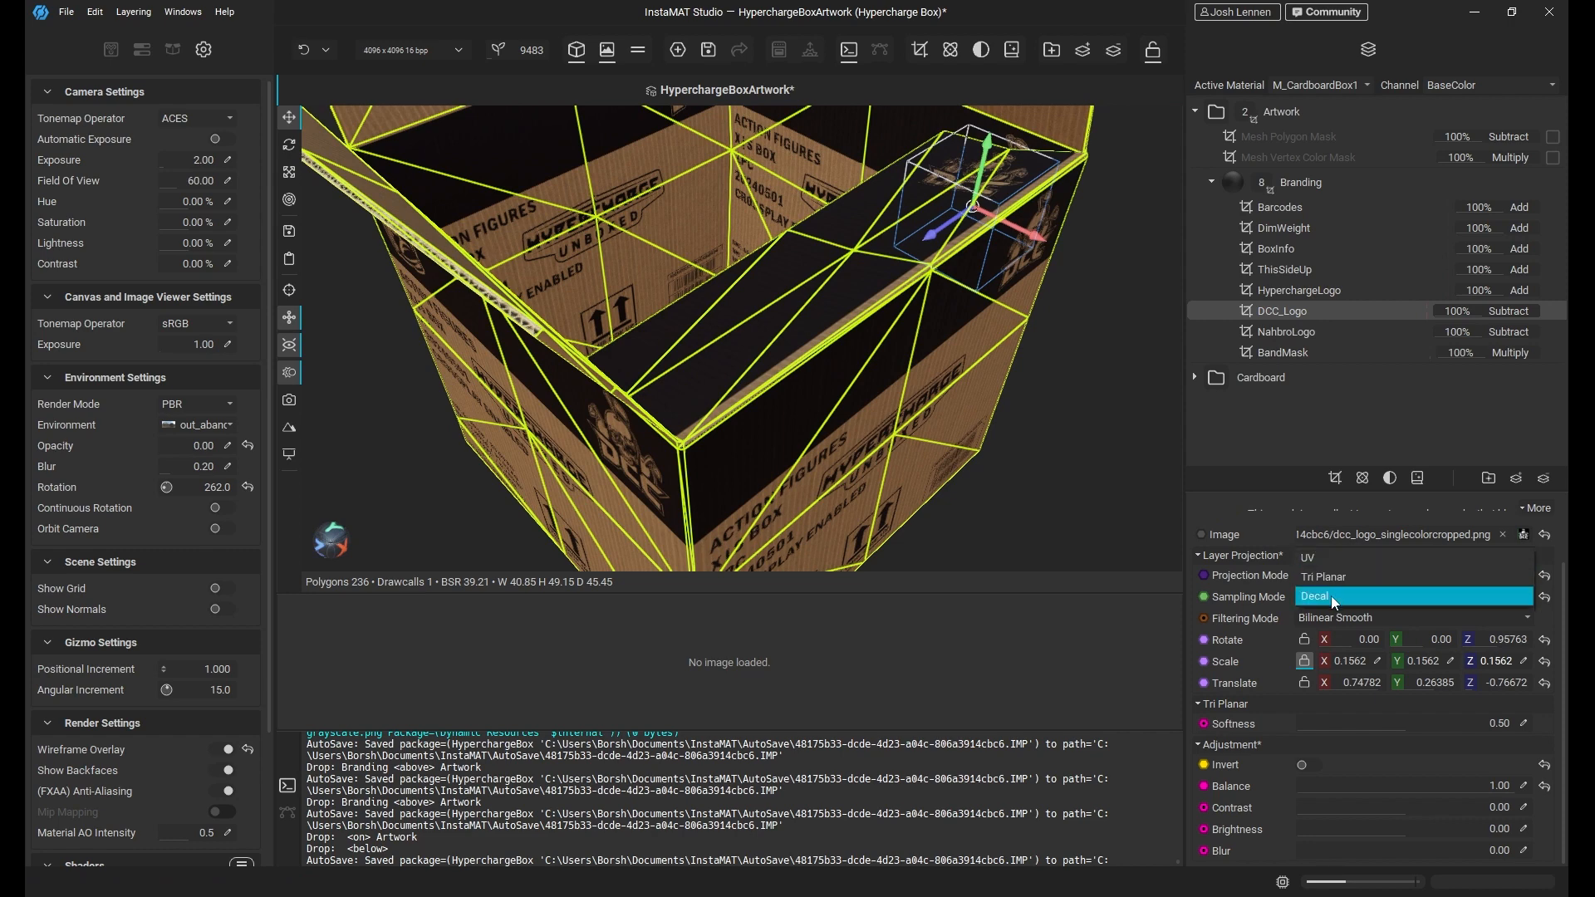
left_click(1331, 595)
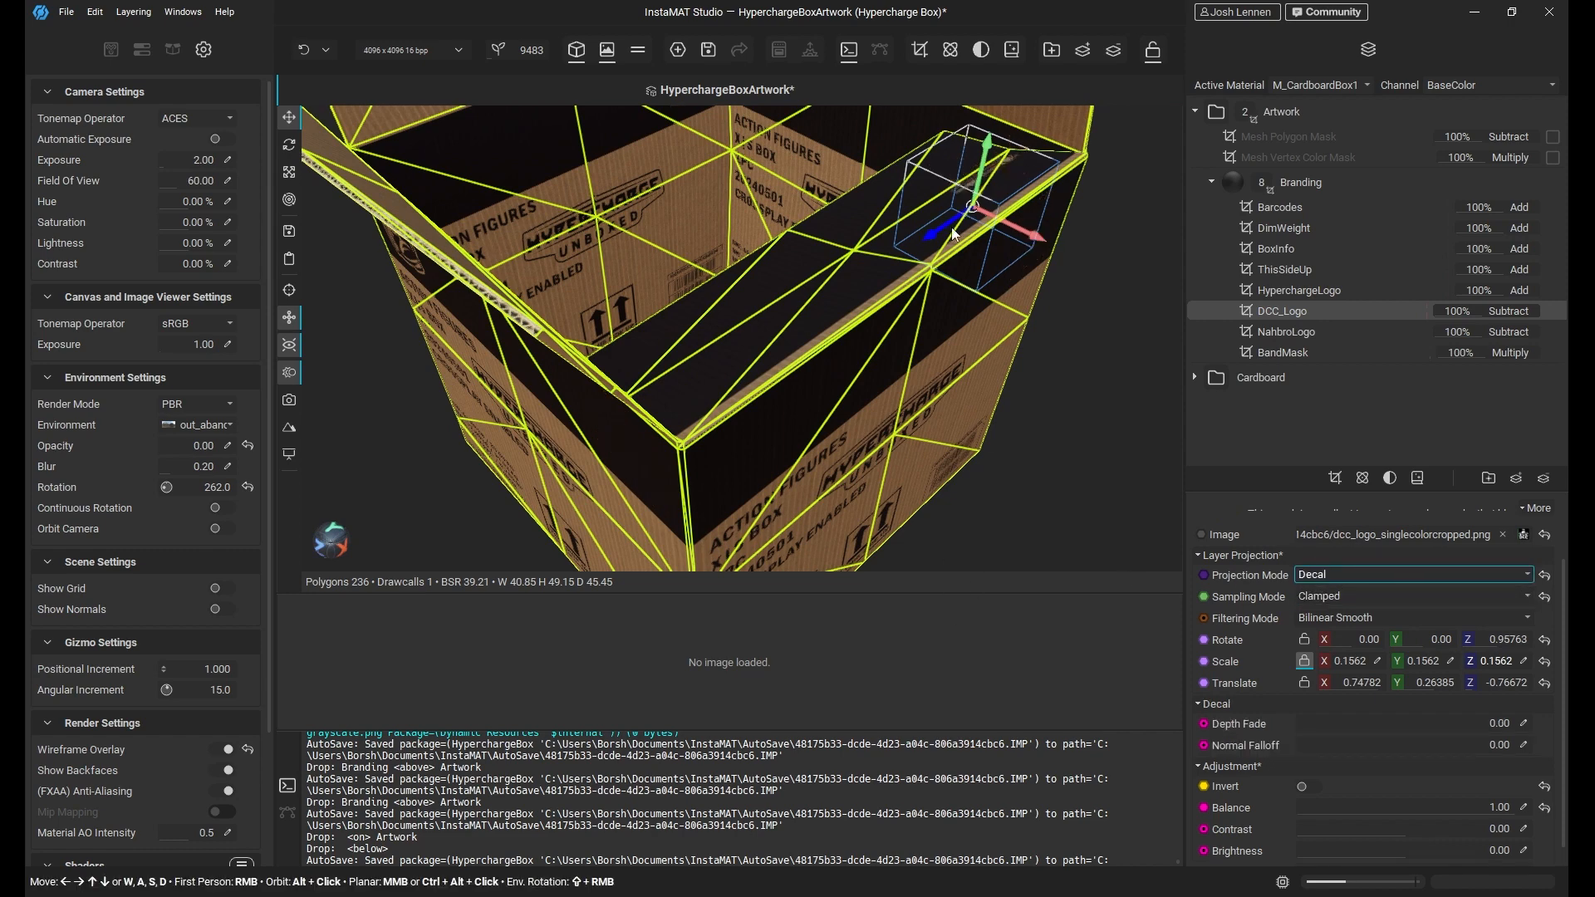
Move the DCC_Logo decal along Z to about 0.564, onto the band at the box's near corner.
left_click_drag(959, 232, 620, 448, "alt")
middle_click_drag(756, 392, 825, 359)
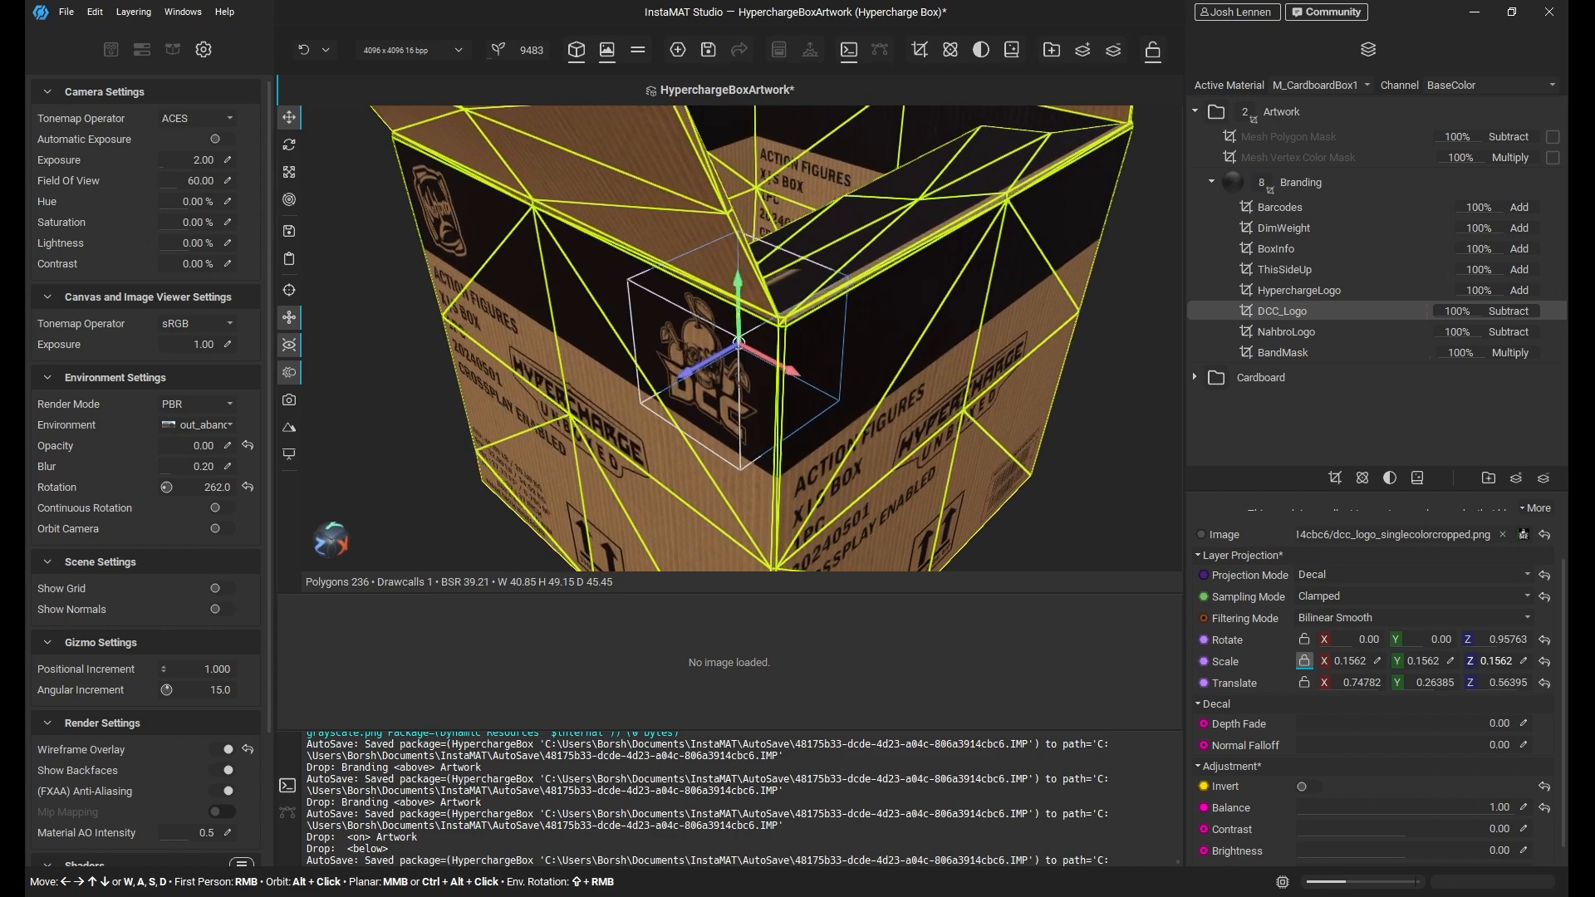
scroll(825, 360, "up", 4)
mouse_move(826, 360)
left_mouse_down("alt")
mouse_move(786, 370)
mouse_move(829, 356)
left_mouse_up("alt")
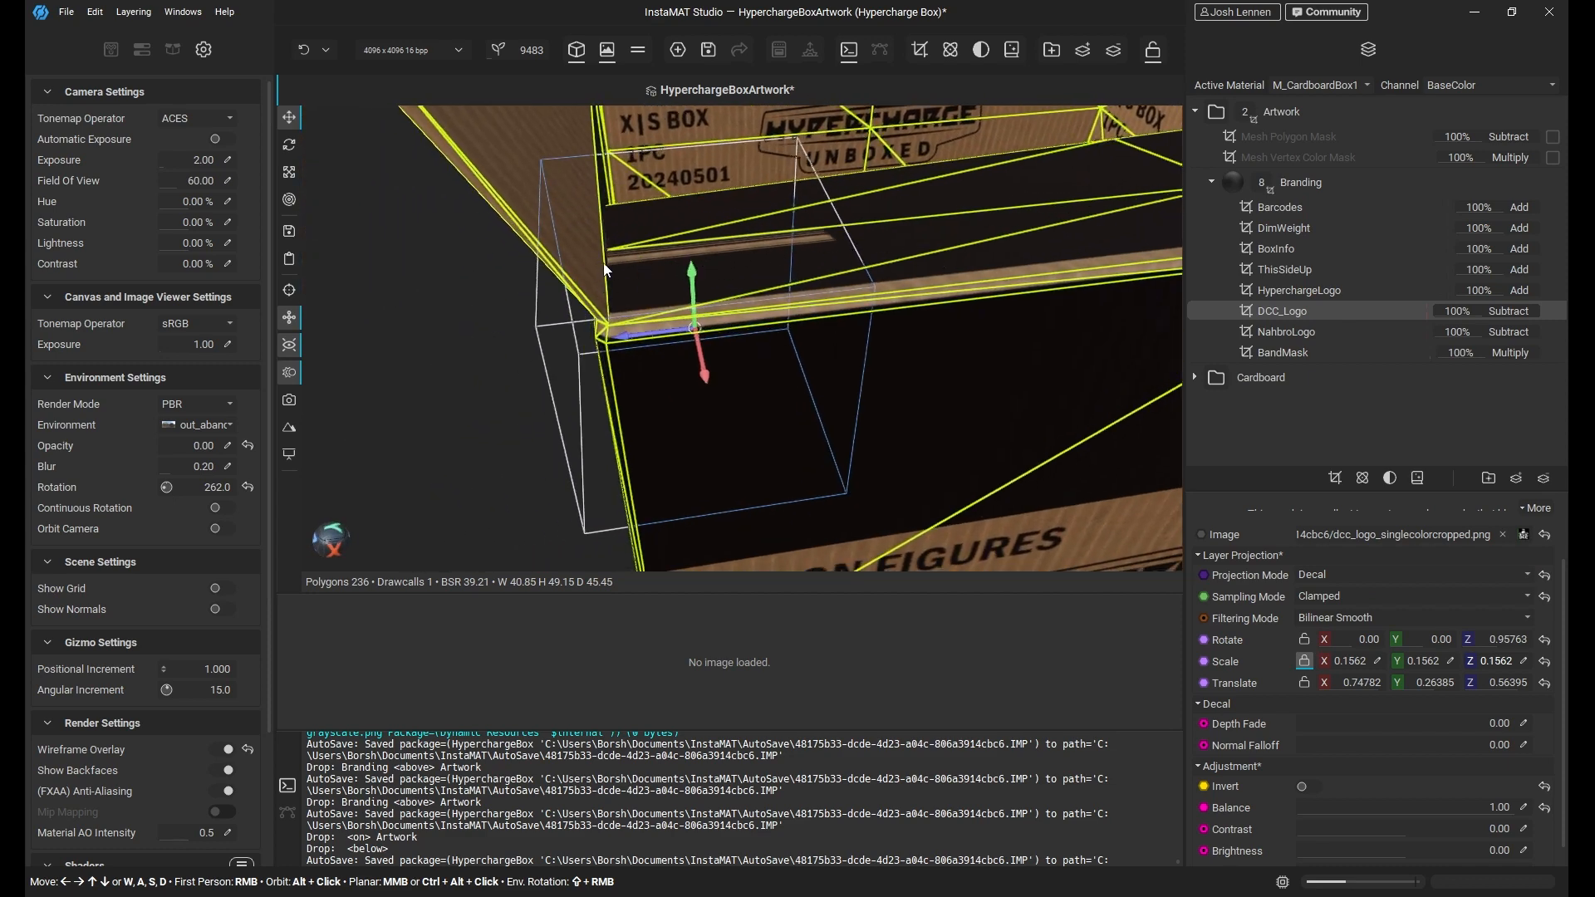
Shift the DCC_Logo decal along Z to about 0.687 and flatten its projection volume to a Z scale of about 0.016.
left_click_drag(652, 330, 683, 450)
key("r")
key("w")
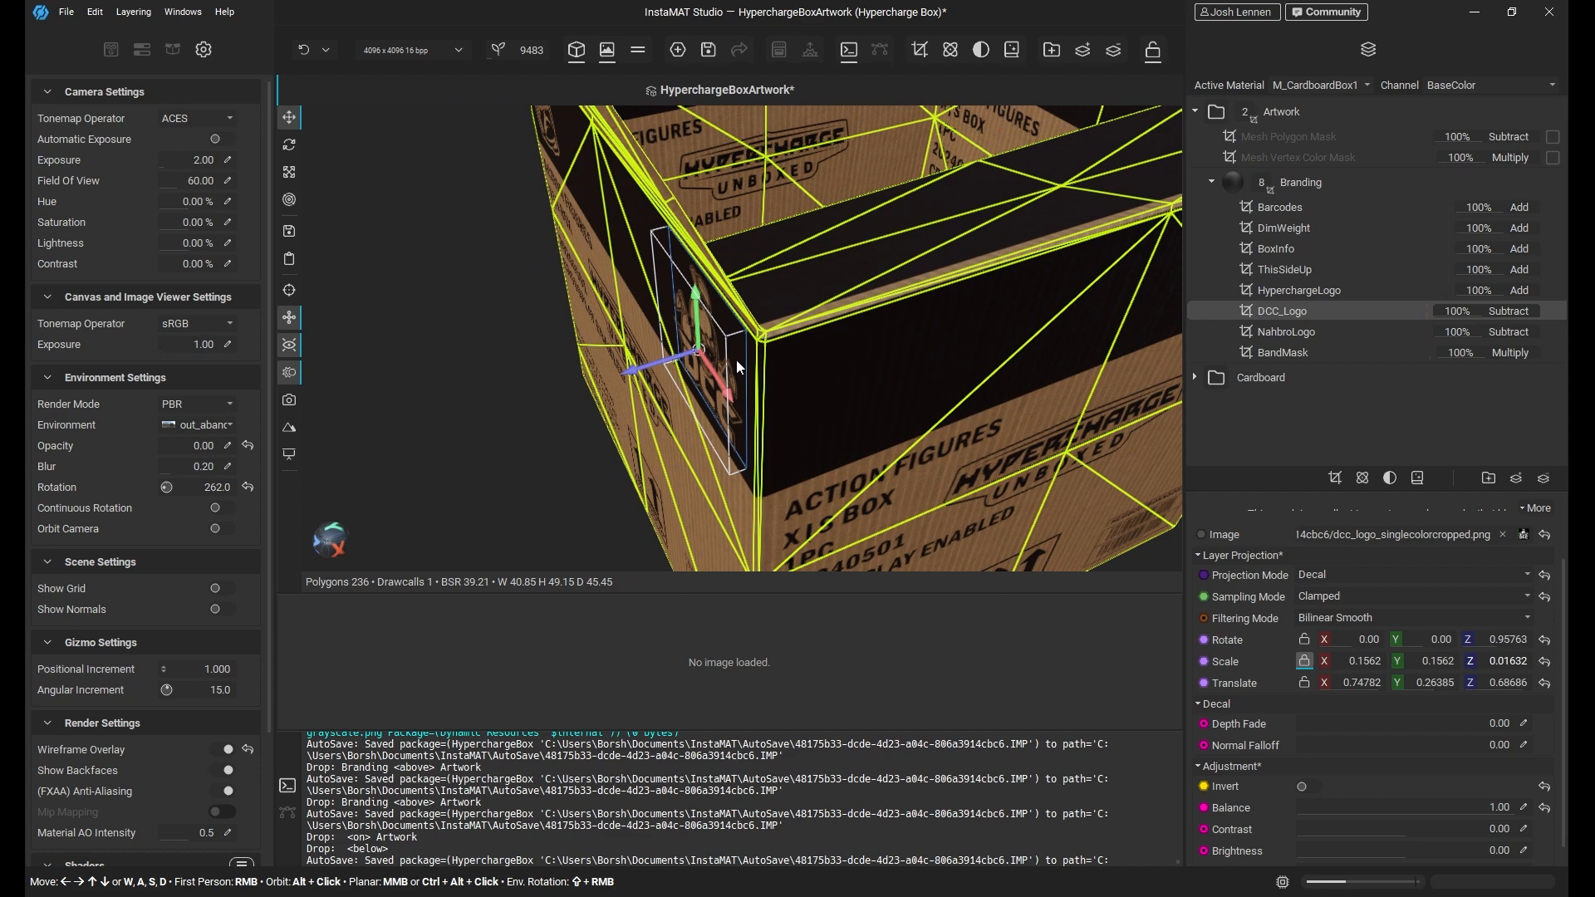
left_click_drag(760, 368, 652, 281, "alt")
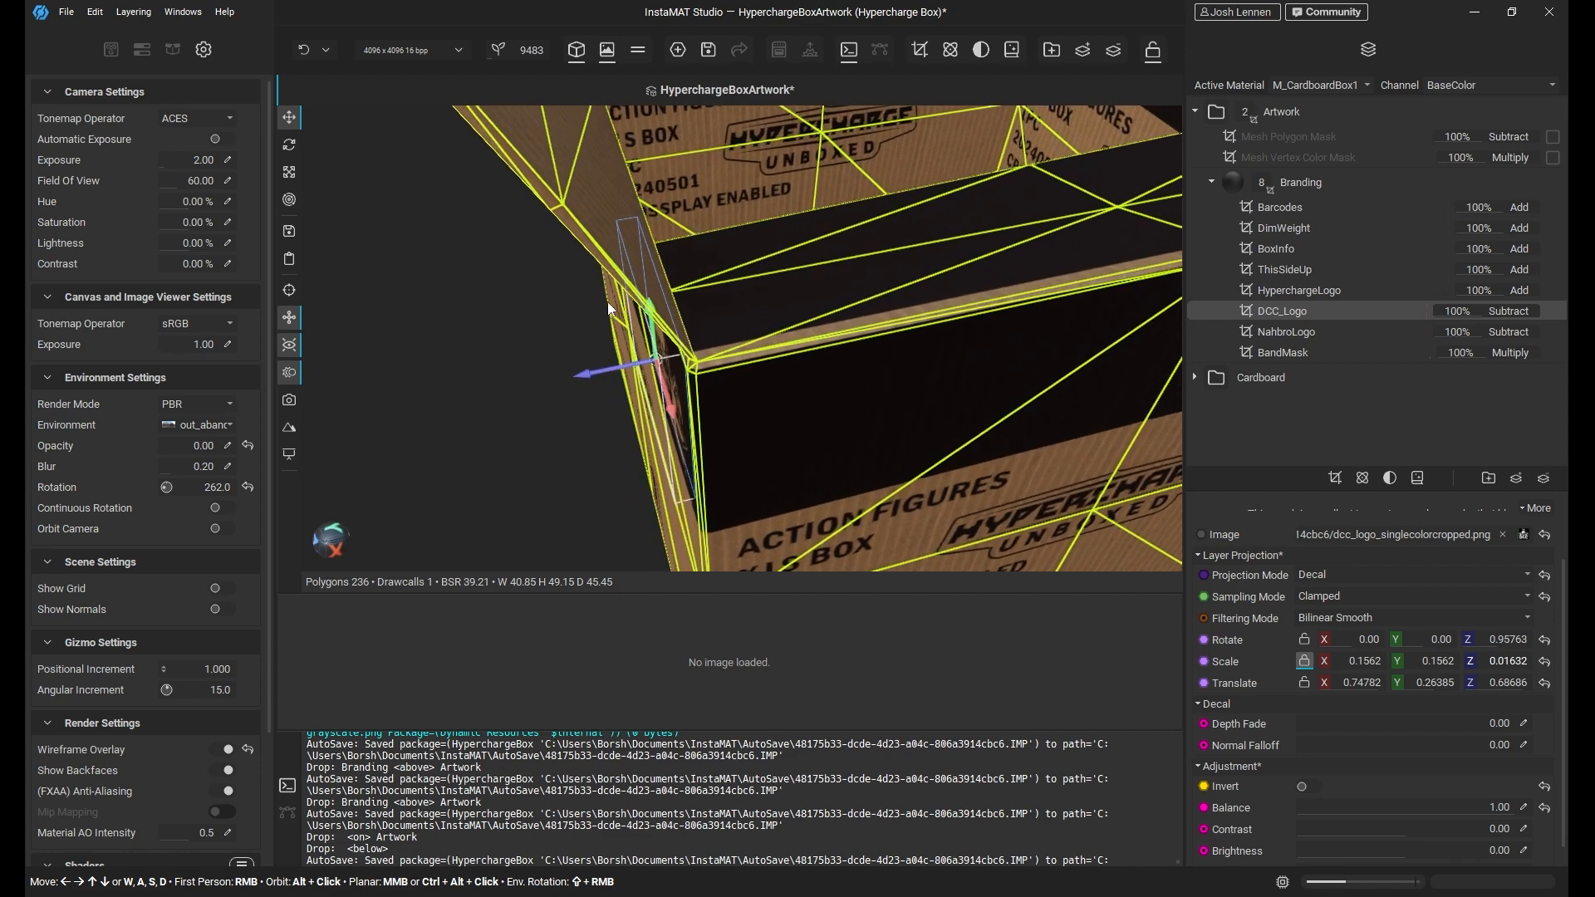
left_click_drag(624, 314, 747, 357, "alt")
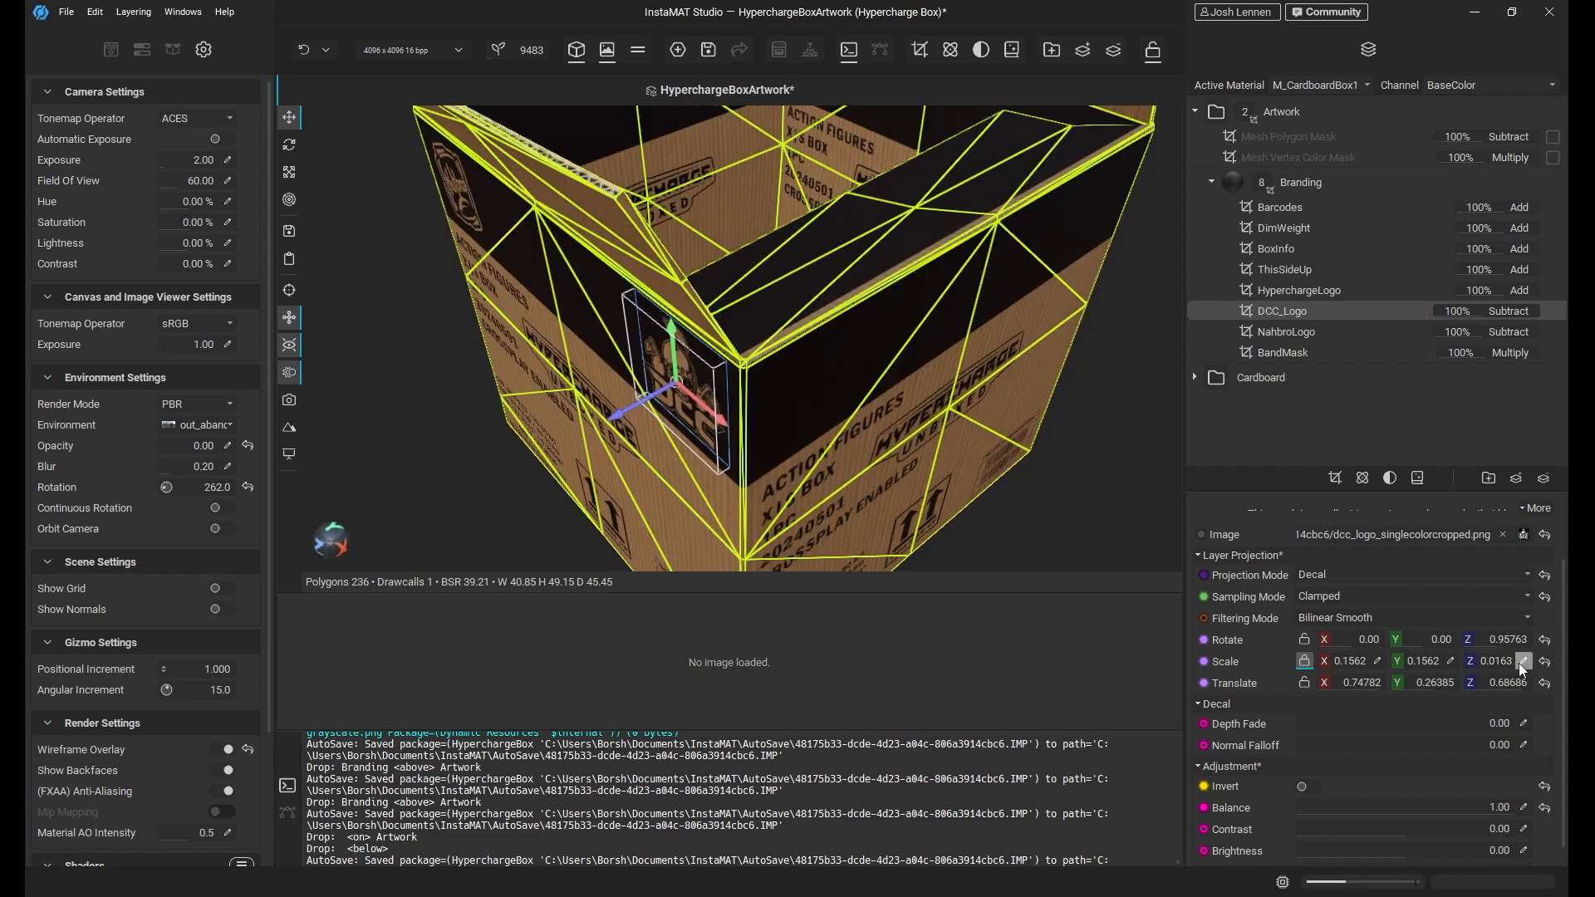
Set the DCC_Logo decal's Z scale to 0.1562.
double_click(1503, 661)
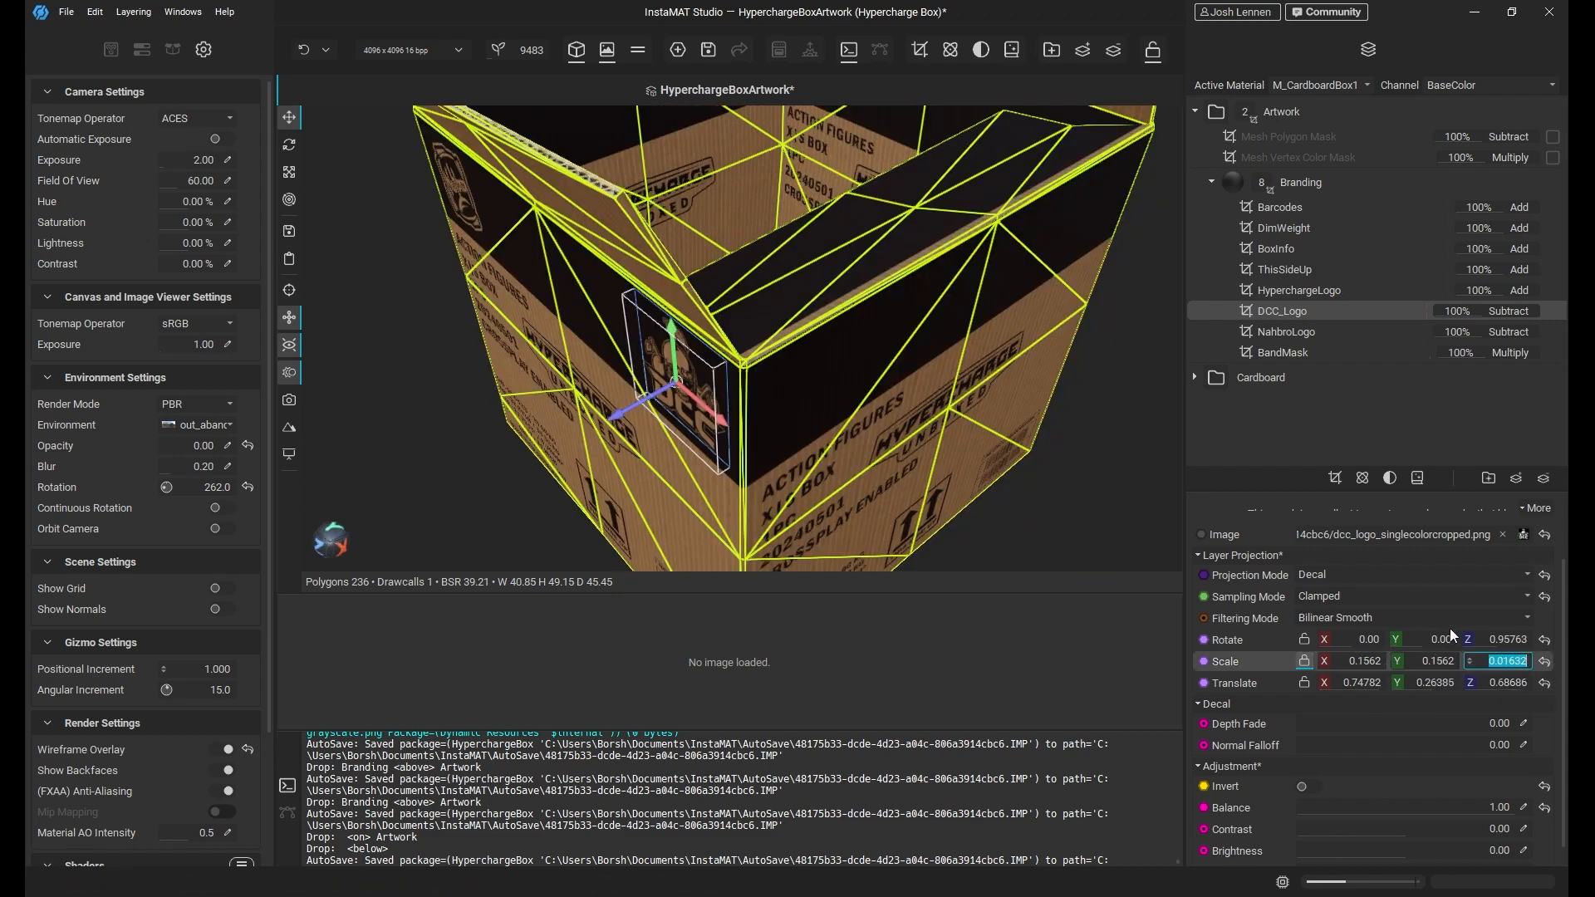
type("0.1562")
key("Return")
left_click_drag(964, 228, 1017, 511, "alt")
scroll(794, 249, "up", 5)
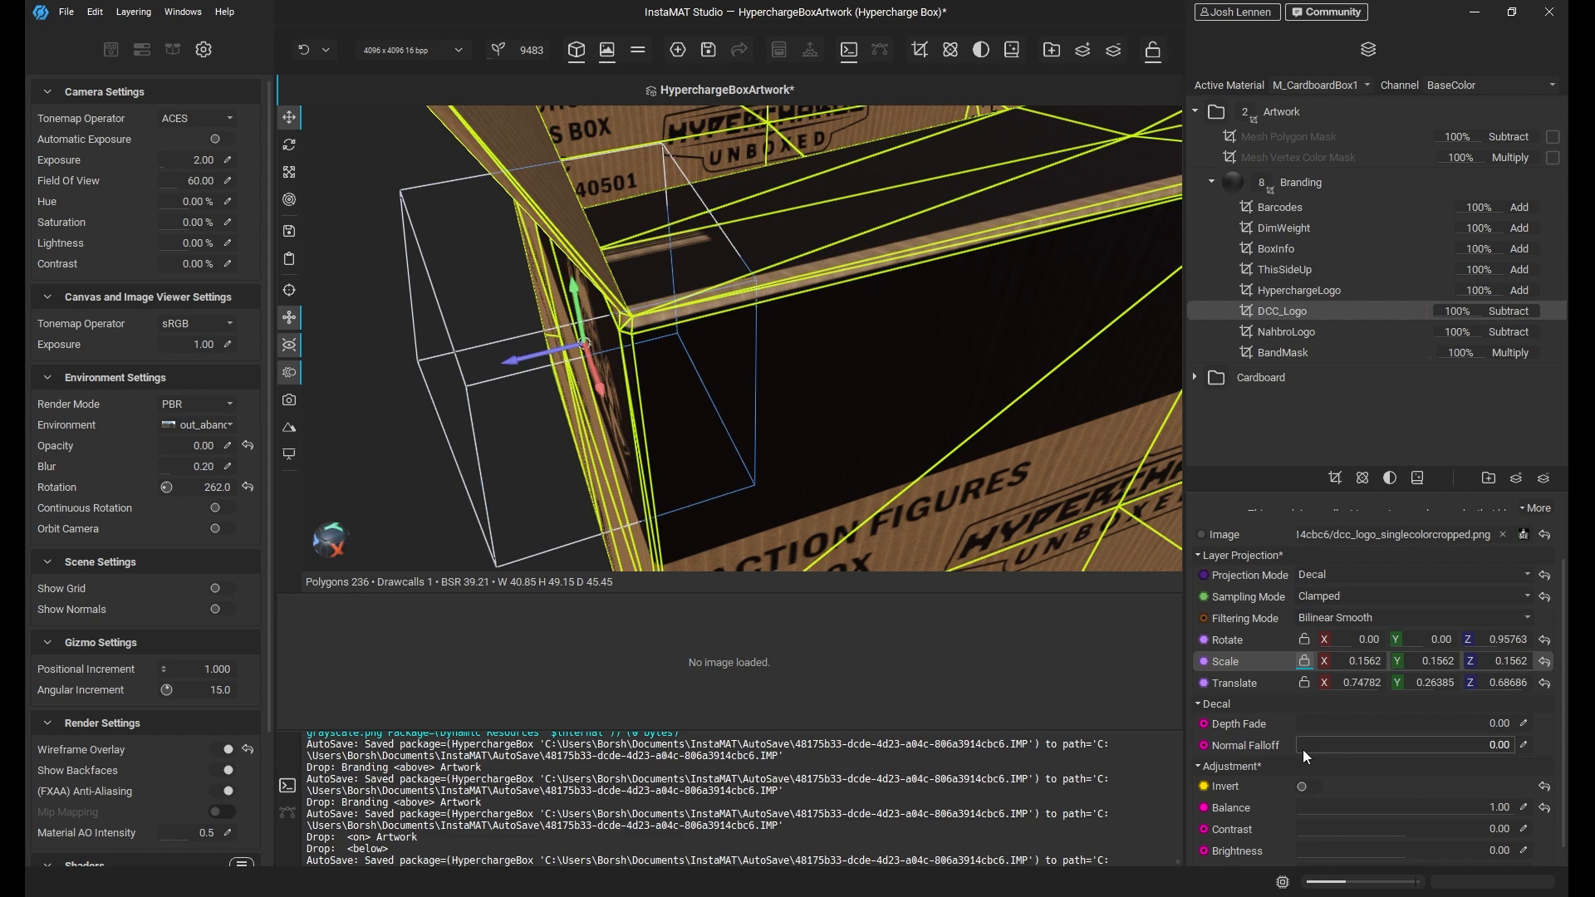
Set the DCC_Logo decal's Normal Falloff to about 1.63 and check the projection on the box's outer face.
left_click_drag(1302, 749, 1447, 759)
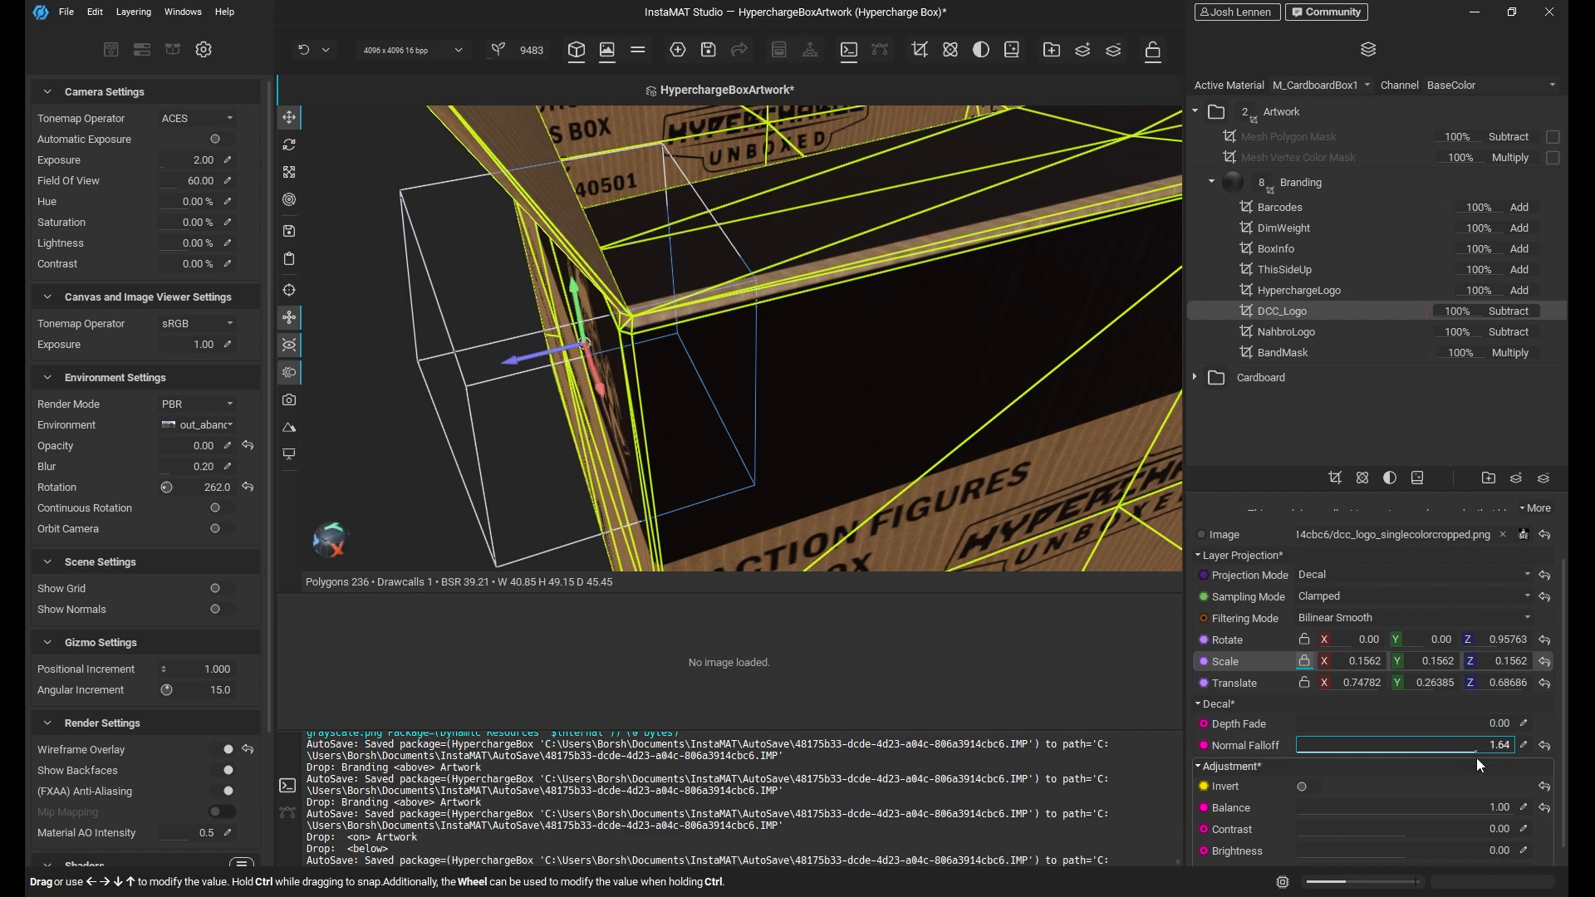
scroll(839, 373, "down", 4)
left_click_drag(818, 372, 861, 296)
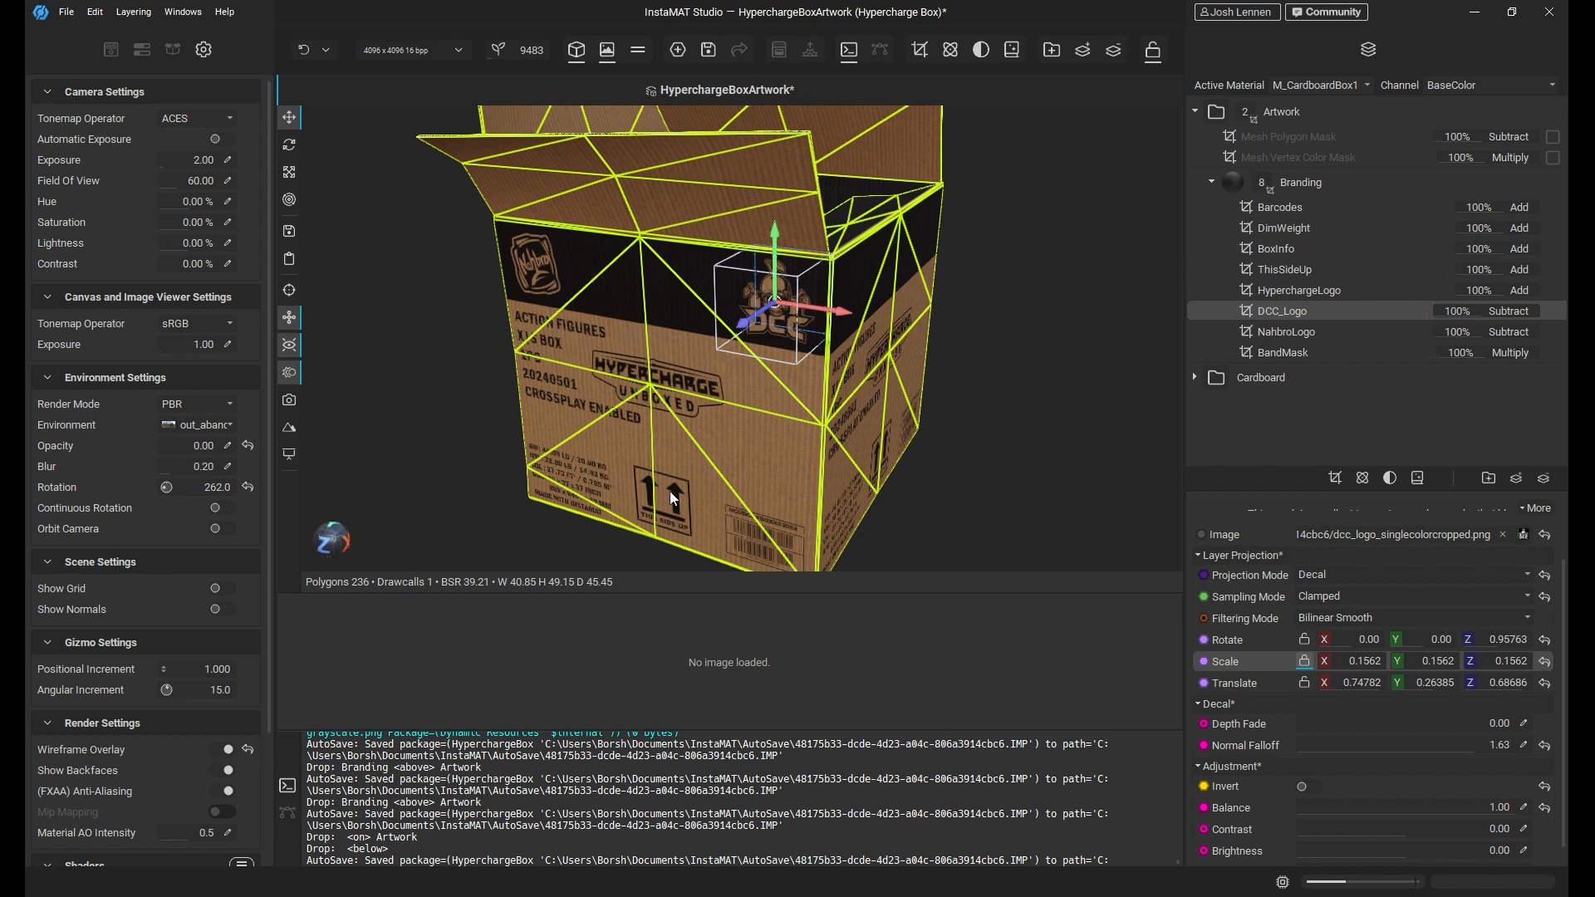
left_click_drag(755, 530, 794, 356)
left_click_drag(833, 370, 1246, 324, "alt")
Duplicate the DCC_Logo mask and move the copy to the adjacent face's band, at about X 0.907, Y 0.266, Z -0.717.
right_click(1299, 311)
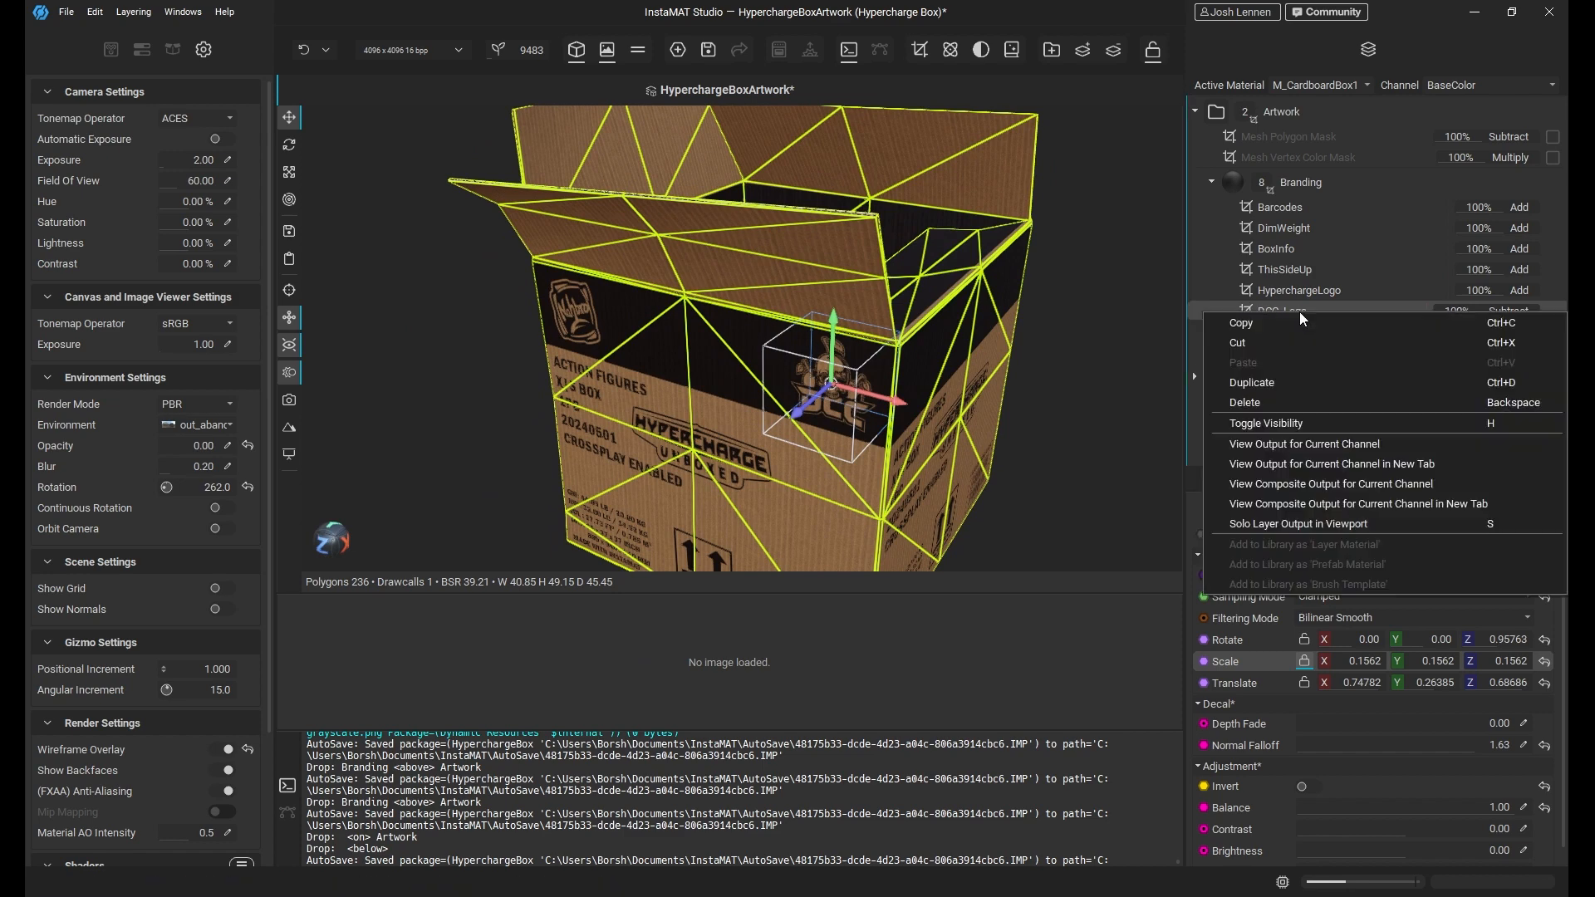
left_click(1283, 383)
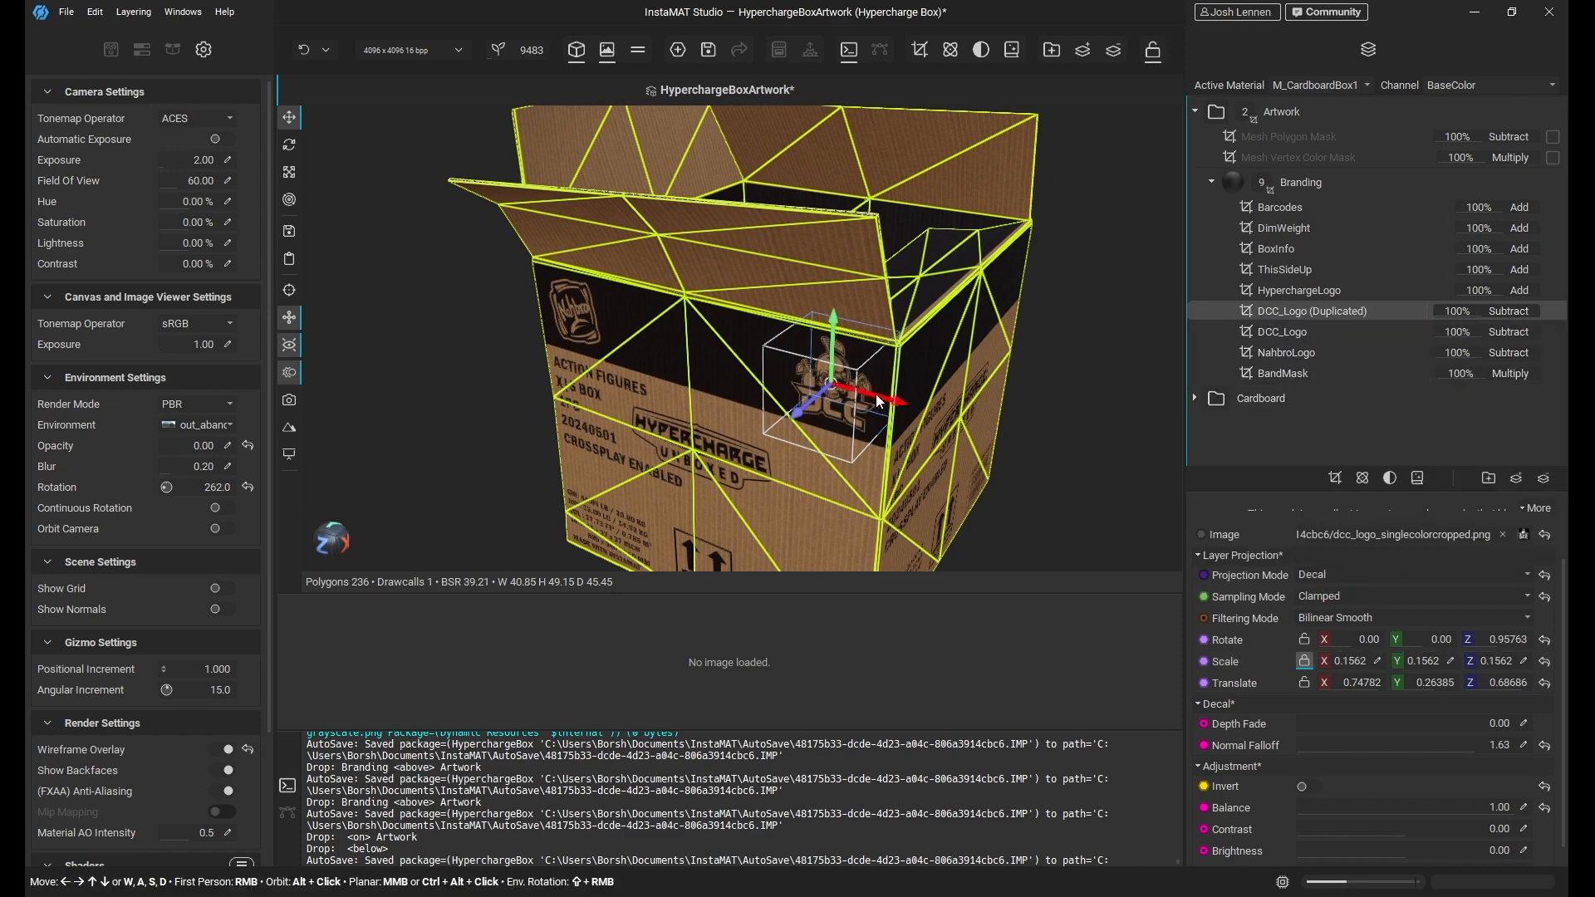
mouse_move(803, 405)
left_mouse_down()
mouse_move(959, 306)
mouse_move(1054, 291)
mouse_move(1024, 337)
mouse_move(942, 353)
mouse_move(894, 424)
mouse_move(818, 413)
left_mouse_up()
scroll(601, 400, "up", 3)
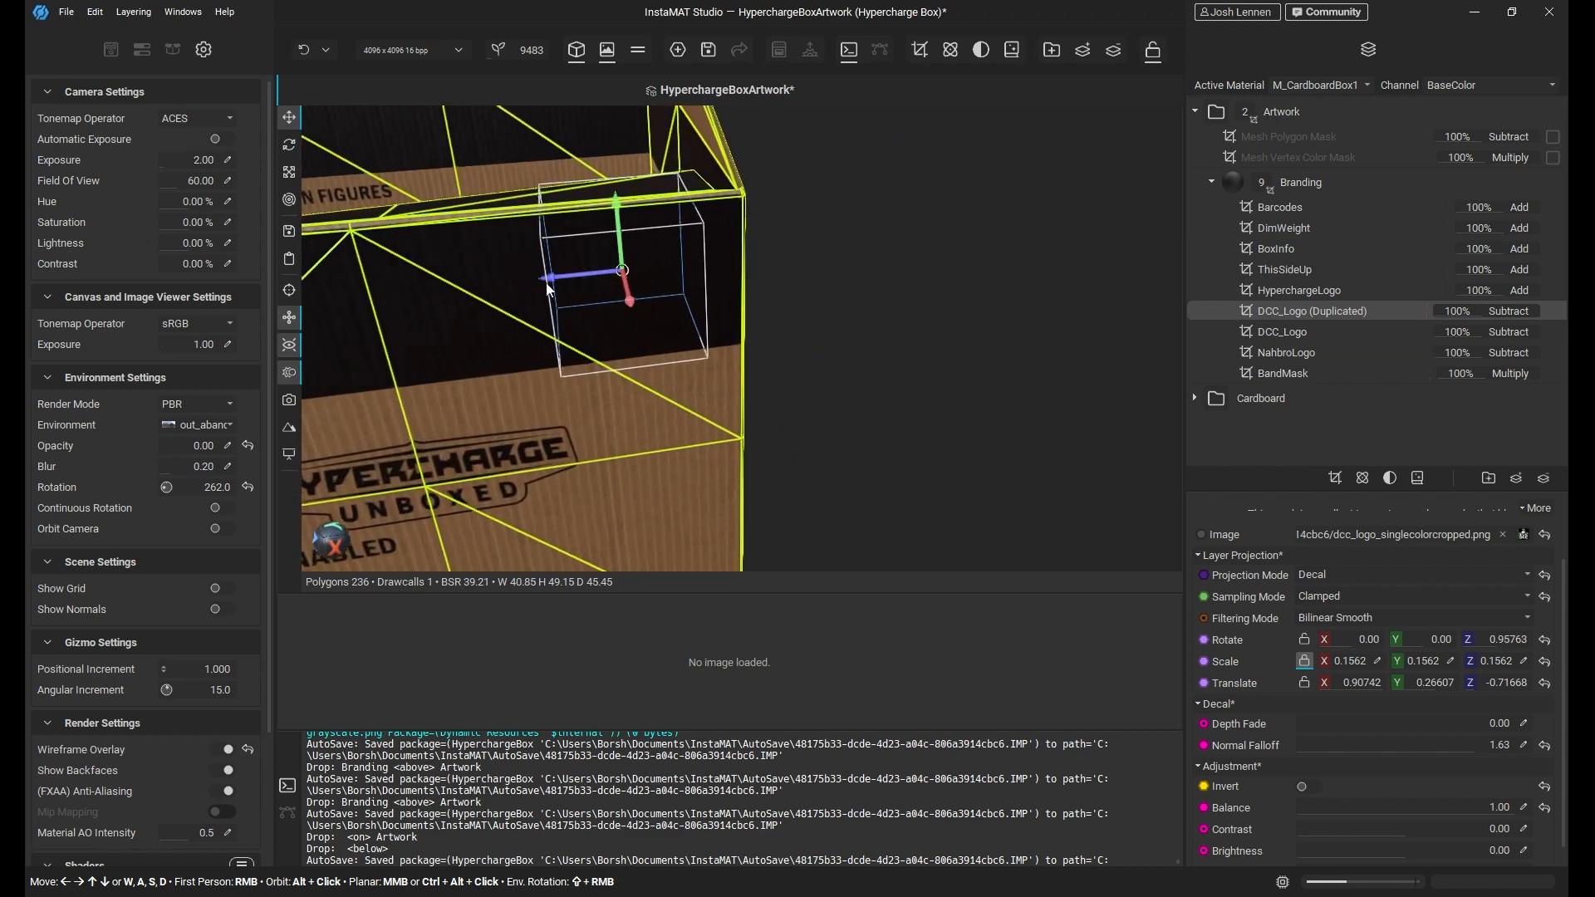
Rotate the duplicated DCC_Logo decal to 90 degrees about Y and shift it along Z to about -0.784.
double_click(1434, 647)
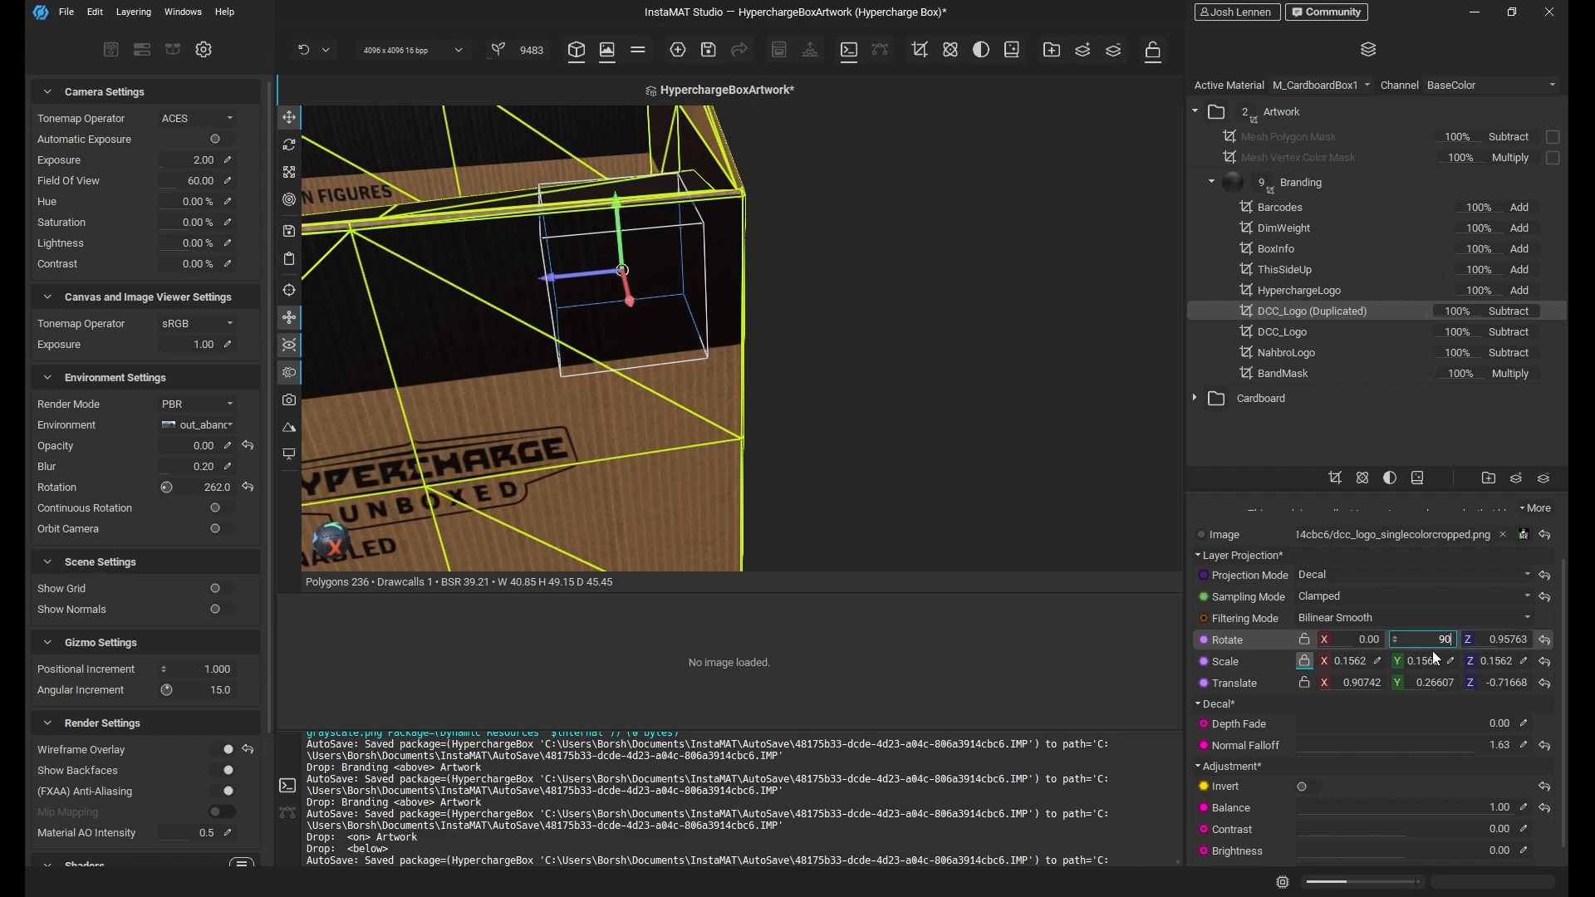
key("Return")
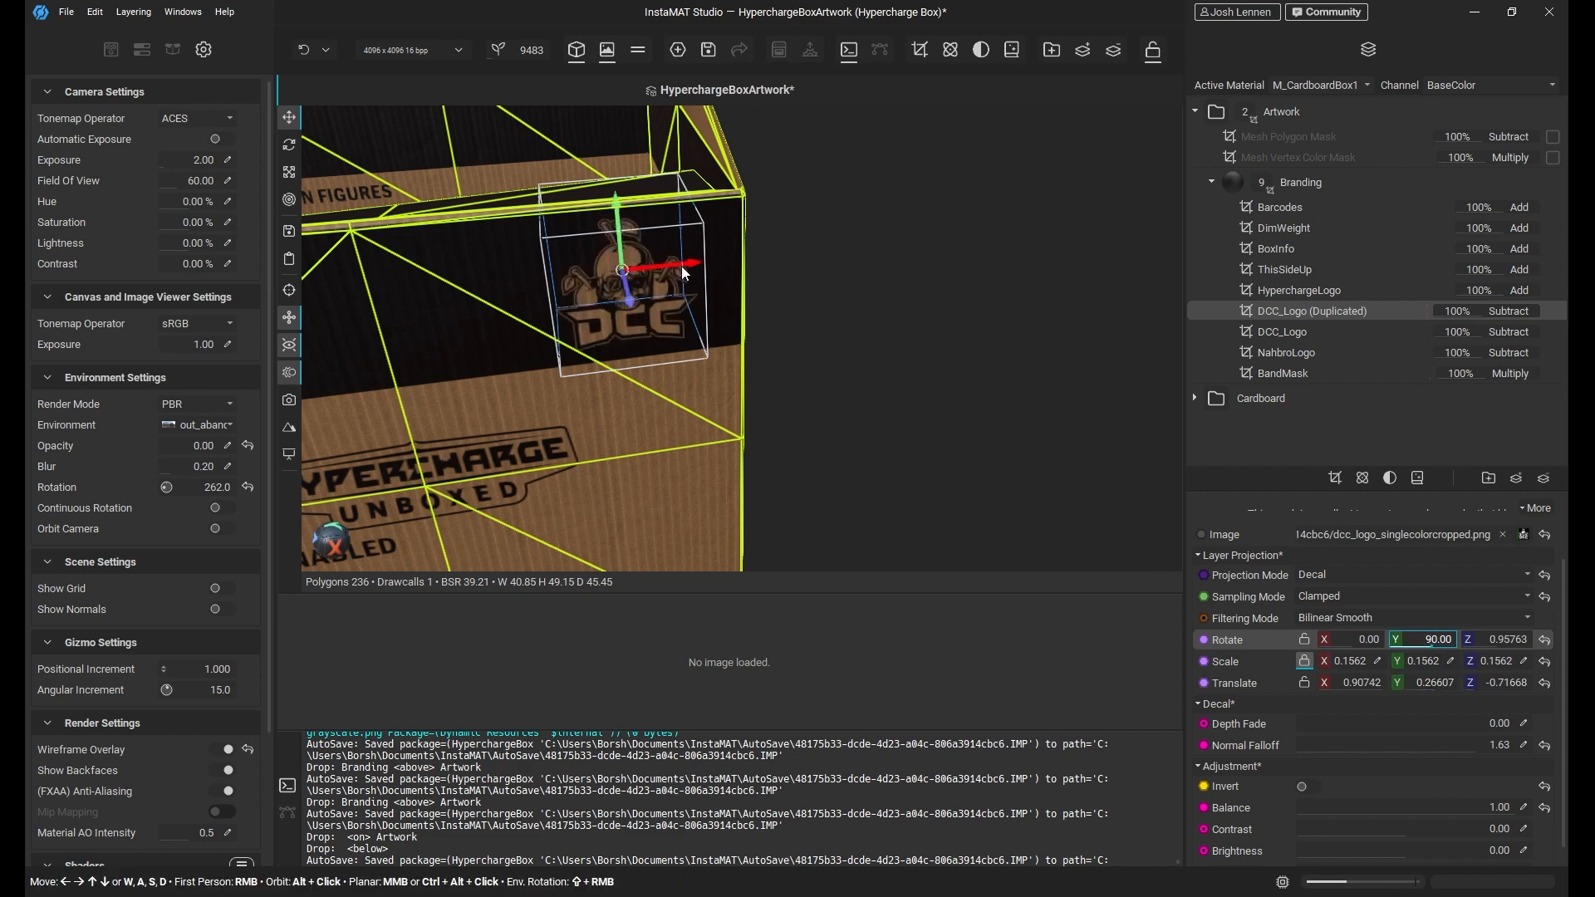
left_click_drag(682, 267, 712, 267)
middle_click_drag(772, 292, 1008, 316)
scroll(980, 320, "down", 3)
left_click_drag(731, 320, 603, 307)
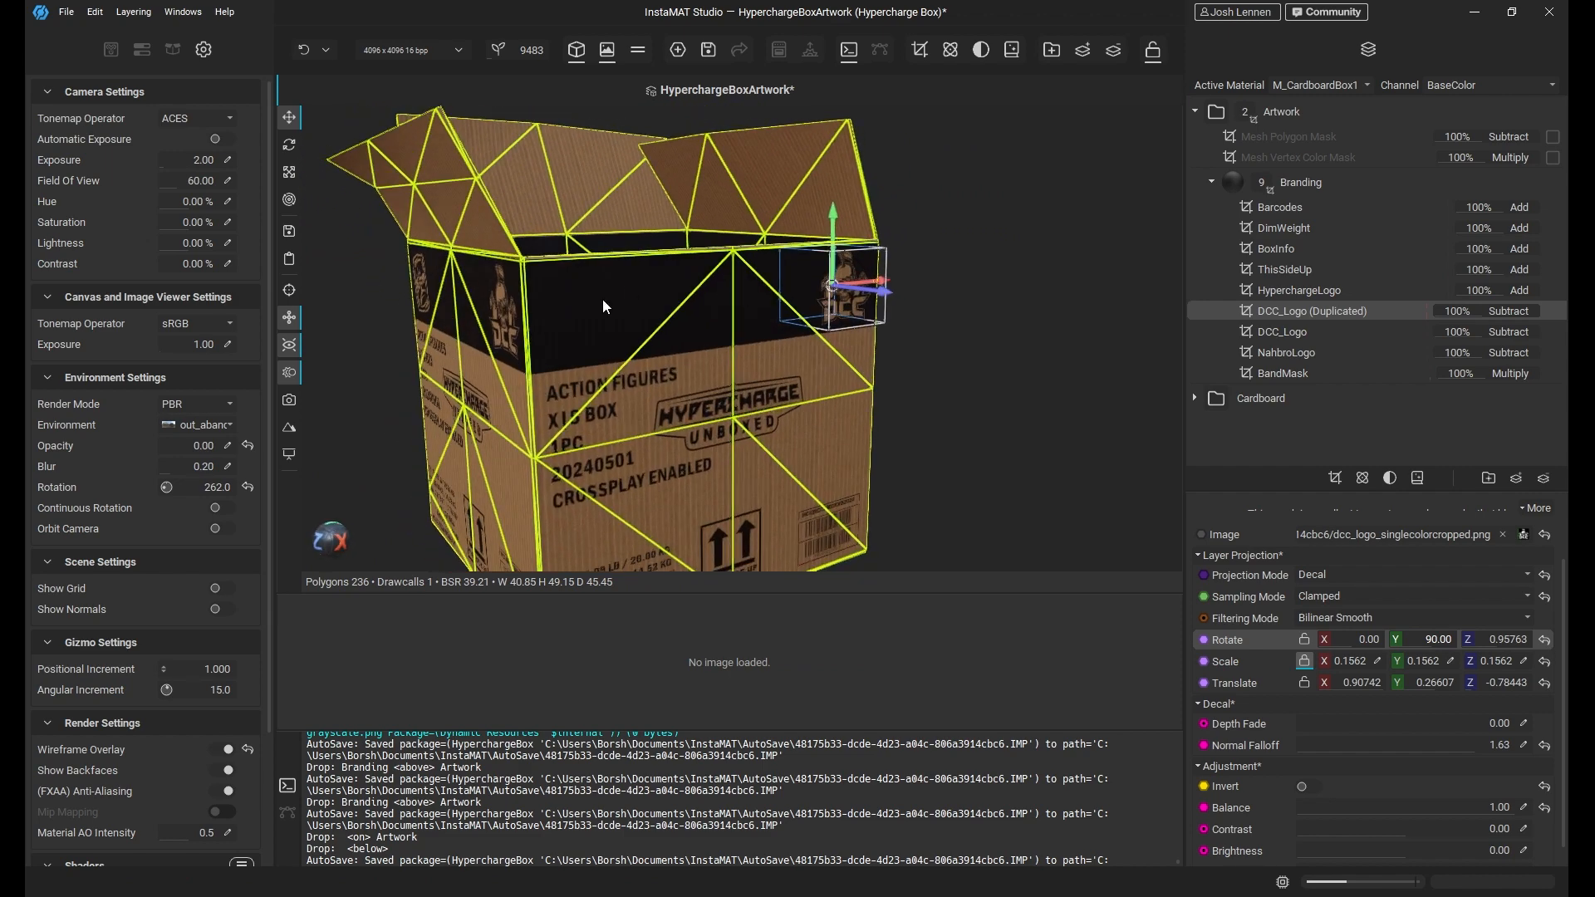
middle_click_drag(683, 328, 719, 327)
left_click_drag(807, 297, 986, 333)
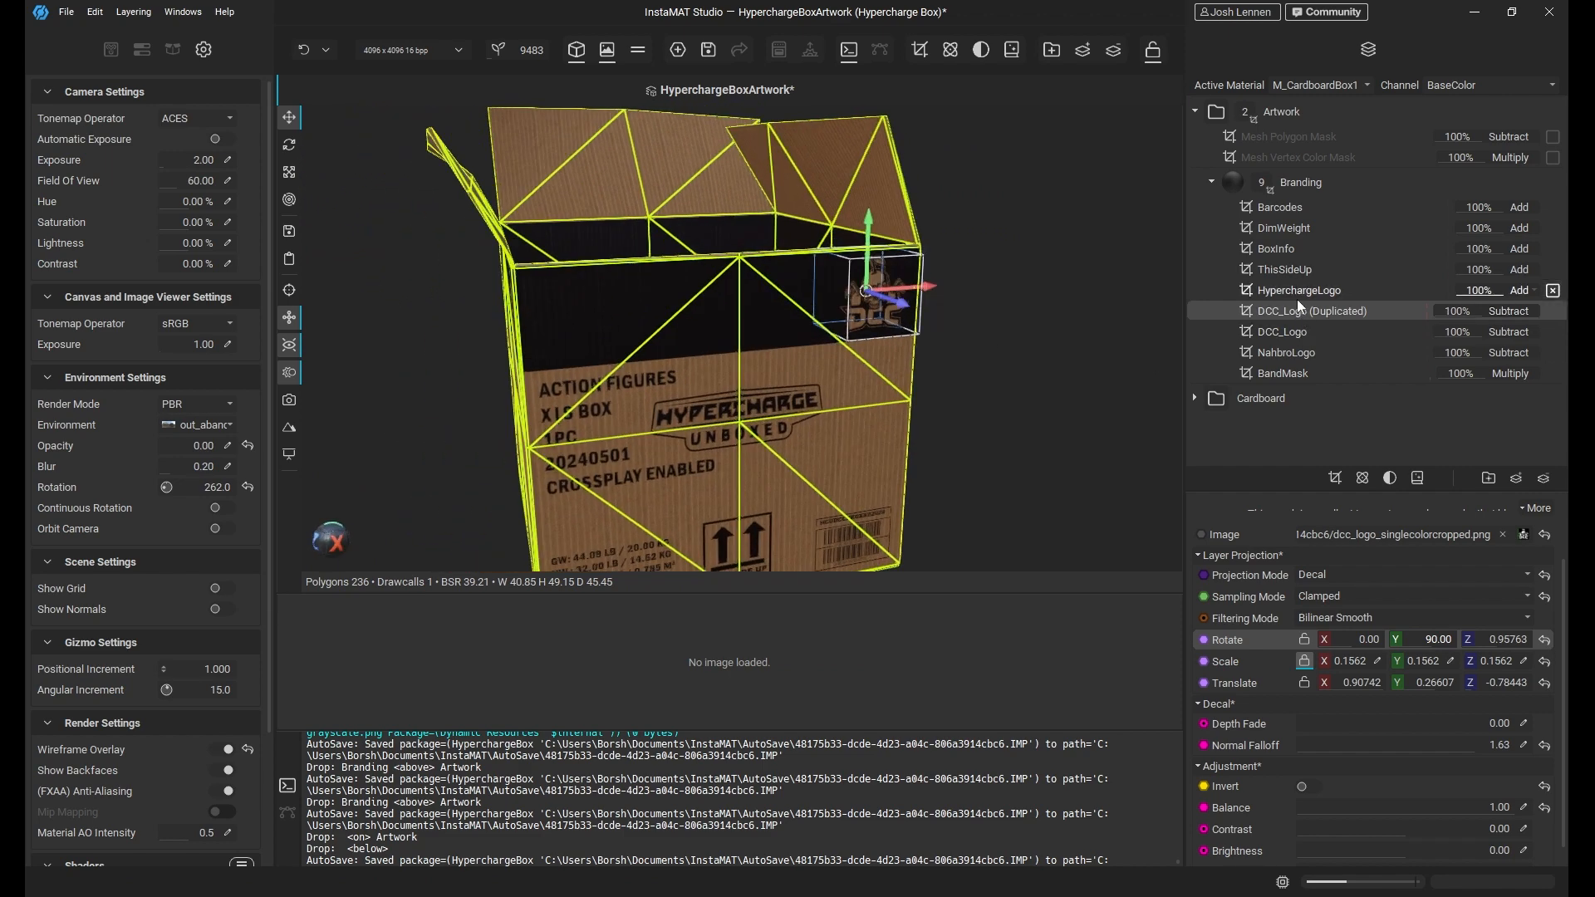
Examine the projection settings of the ThisSideUp and BoxInfo masks and how their artwork lands on both outer faces.
left_click(1292, 272)
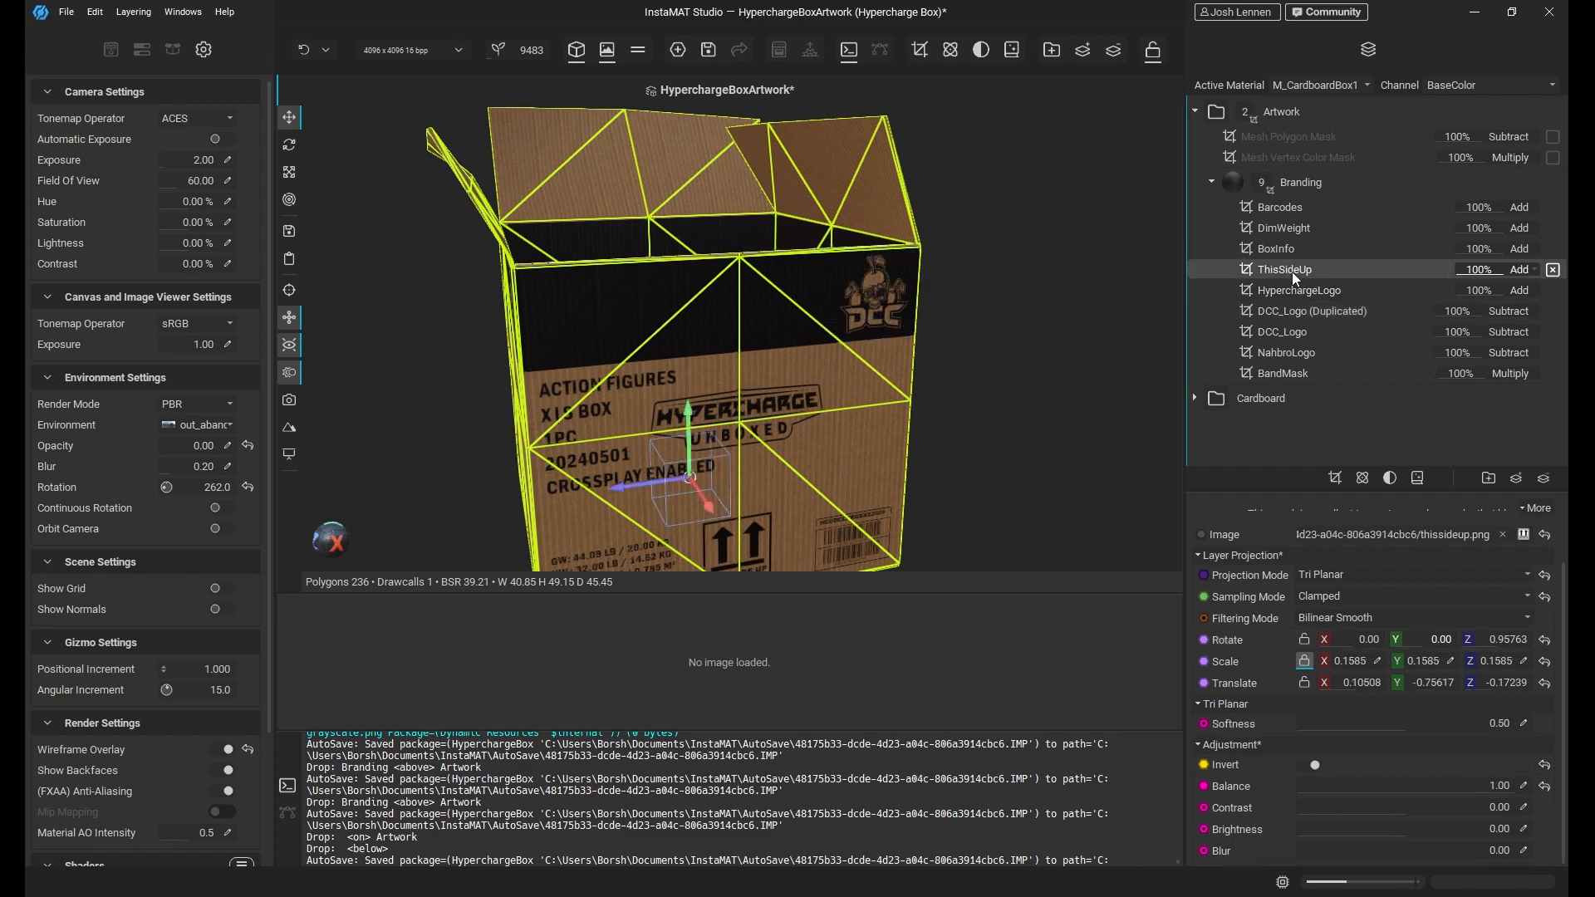
left_click(1281, 247)
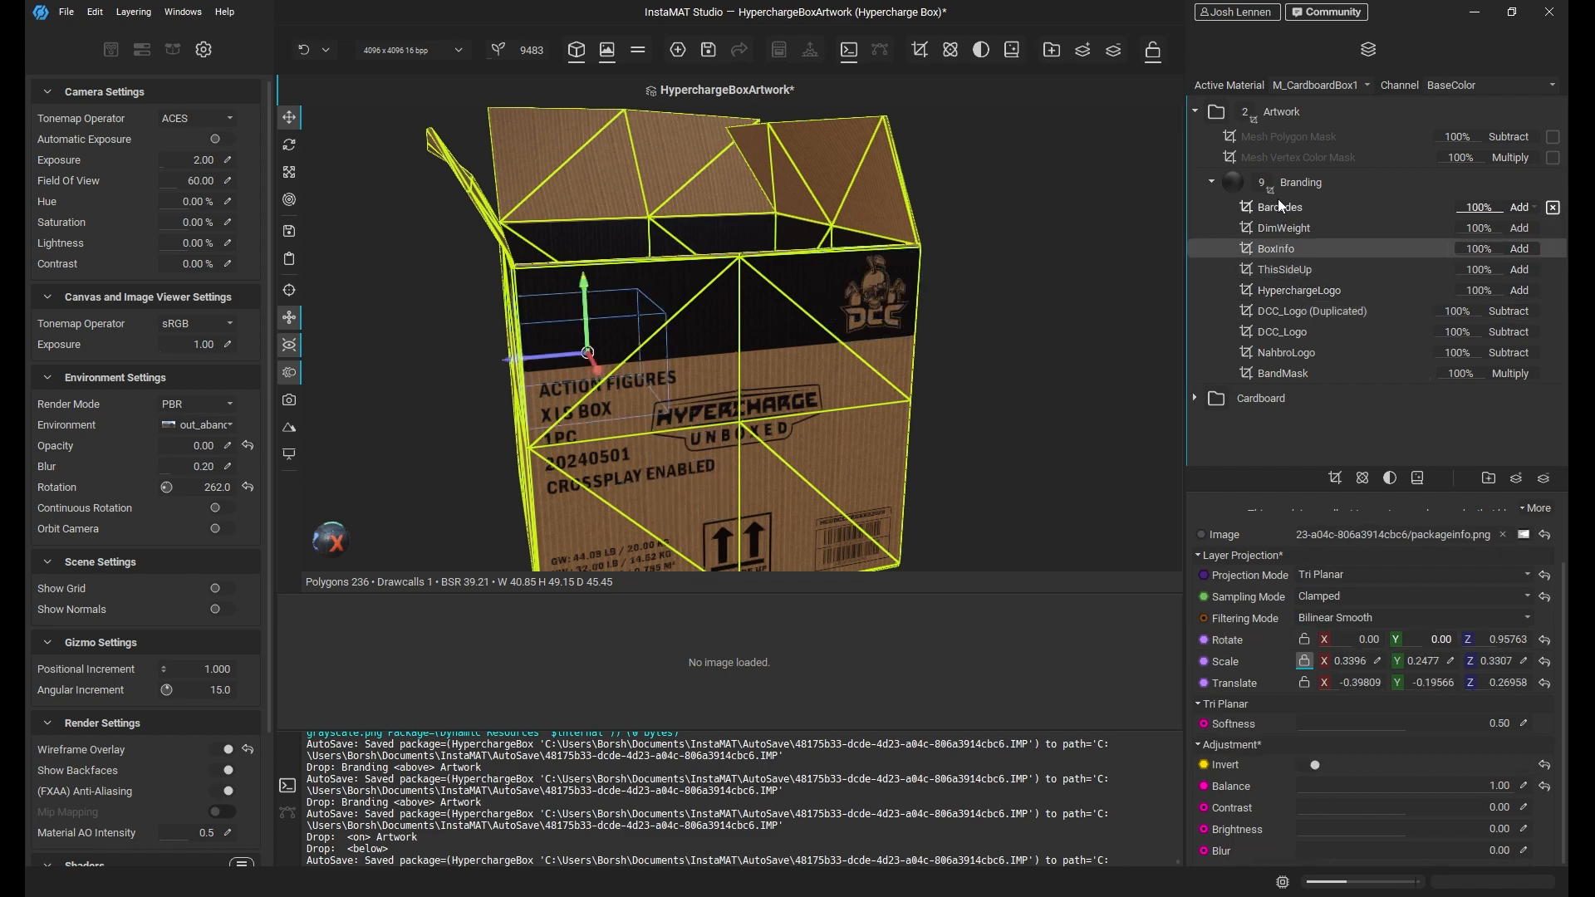
middle_click_drag(1046, 386, 1057, 263)
left_click_drag(653, 258, 963, 373, "alt")
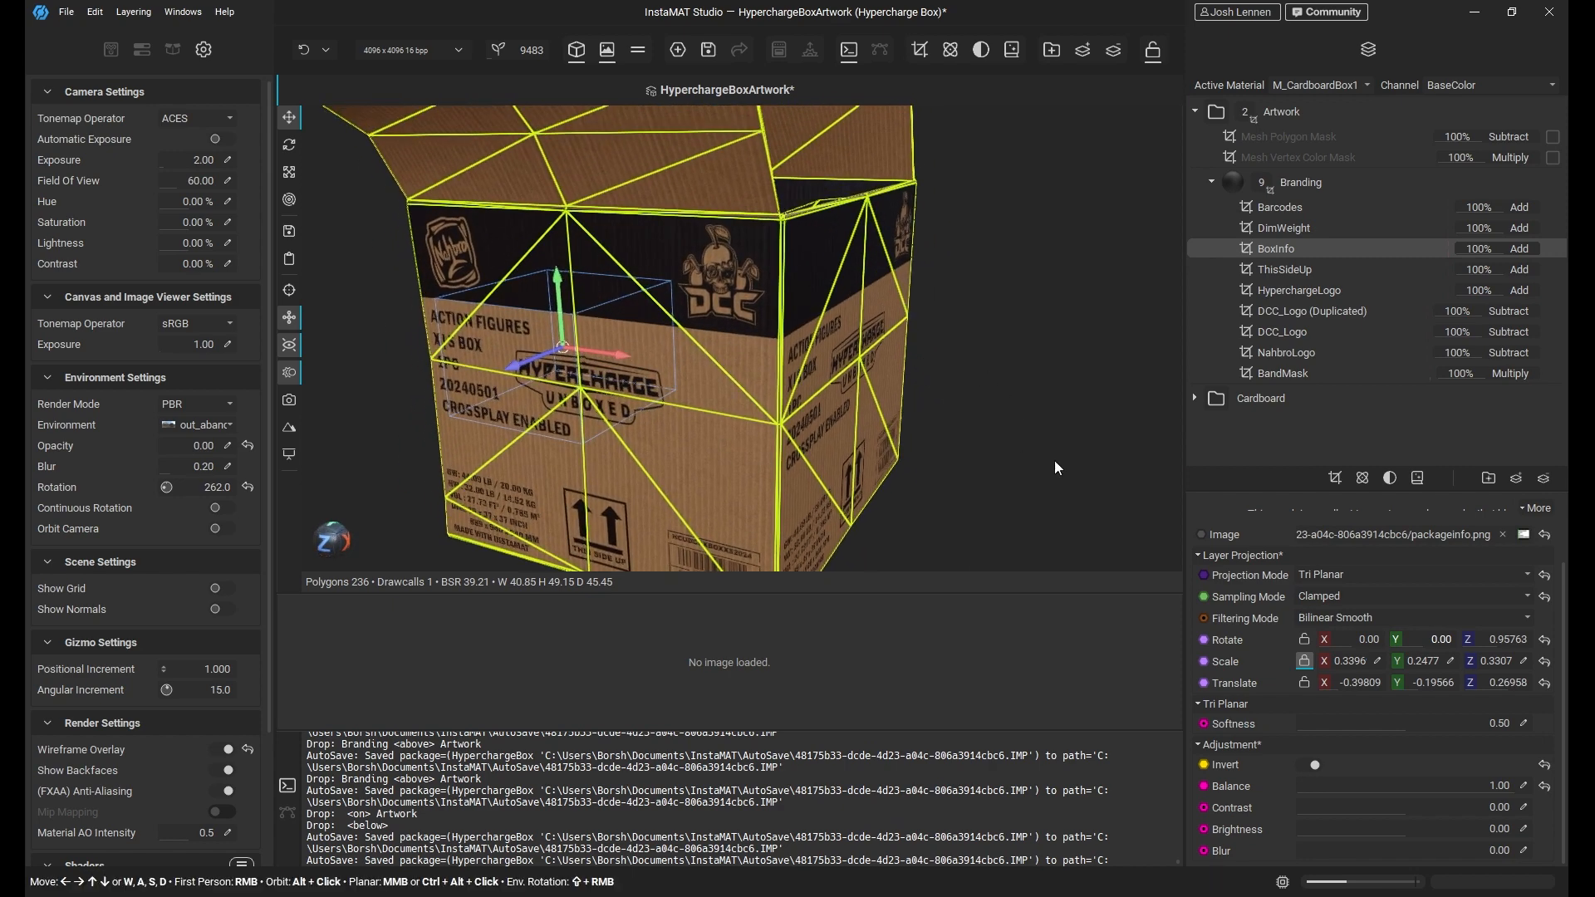
scroll(815, 555, "down", 3)
left_click_drag(840, 372, 819, 378, "alt")
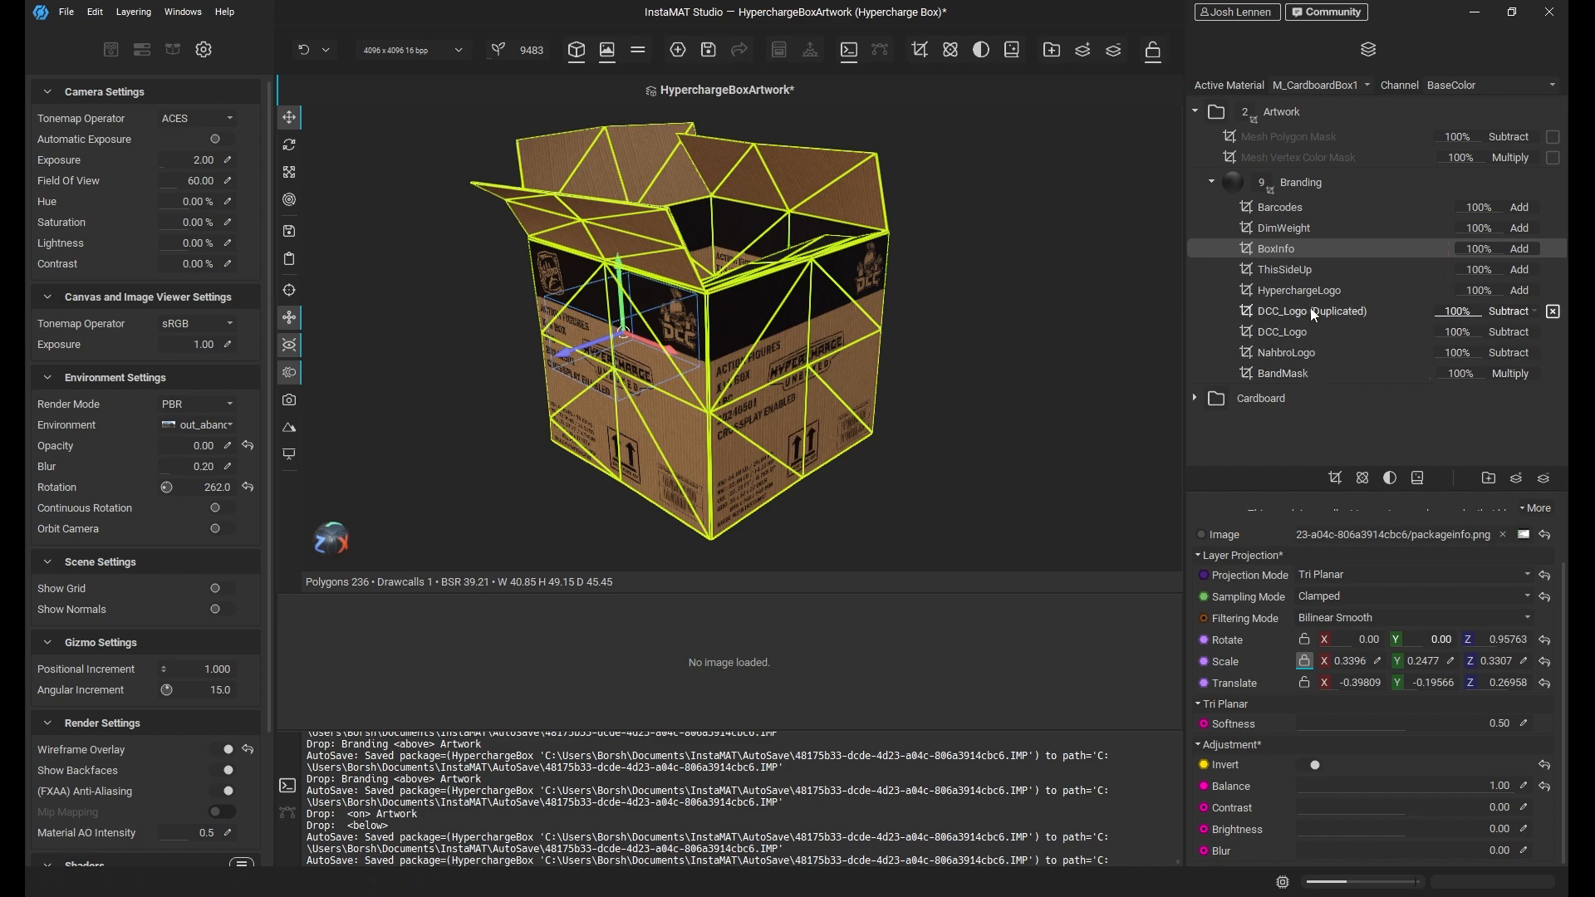
Compare the Barcodes mask's projection with the NahbroLogo and DCC_Logo decals, inspecting the artwork on the box's adjoining sides.
left_click(1301, 185)
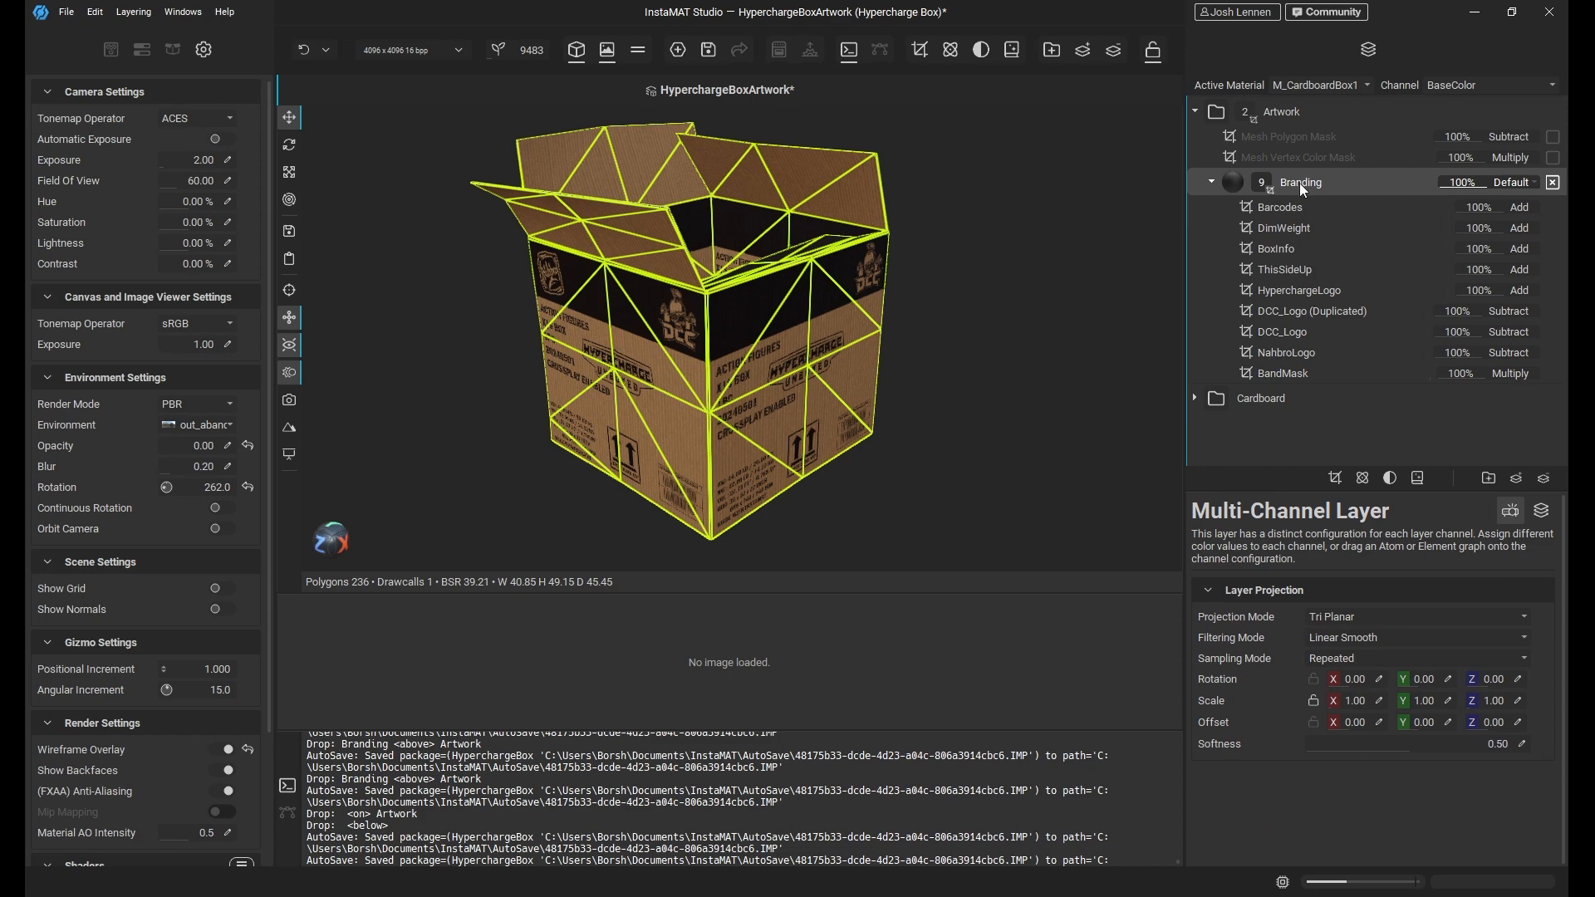
left_click(1303, 210)
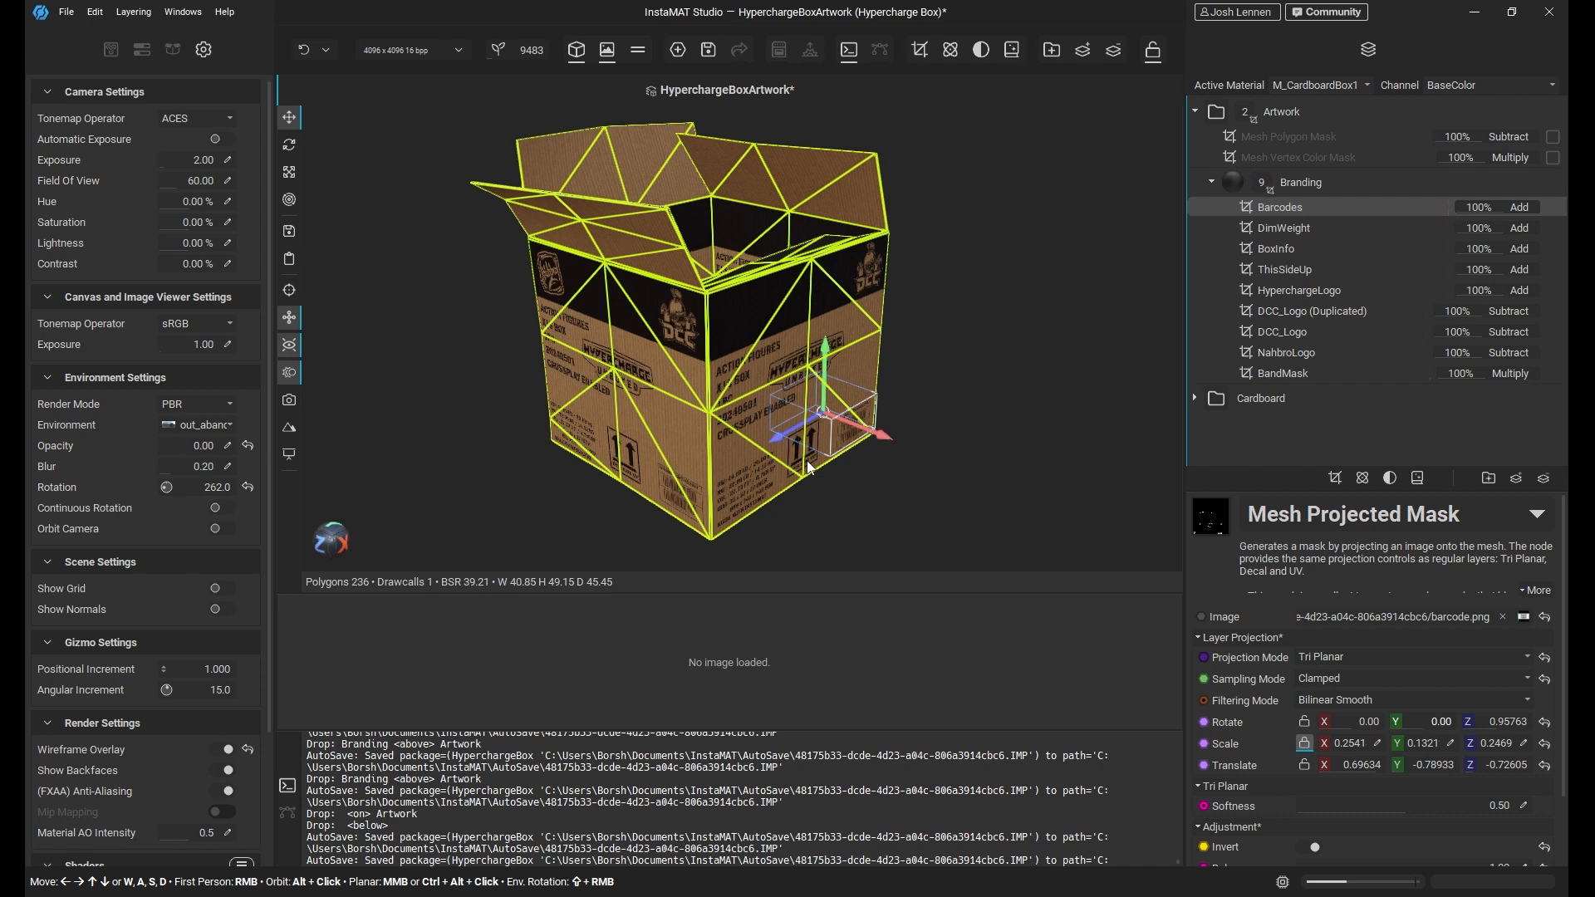
left_click(1278, 354)
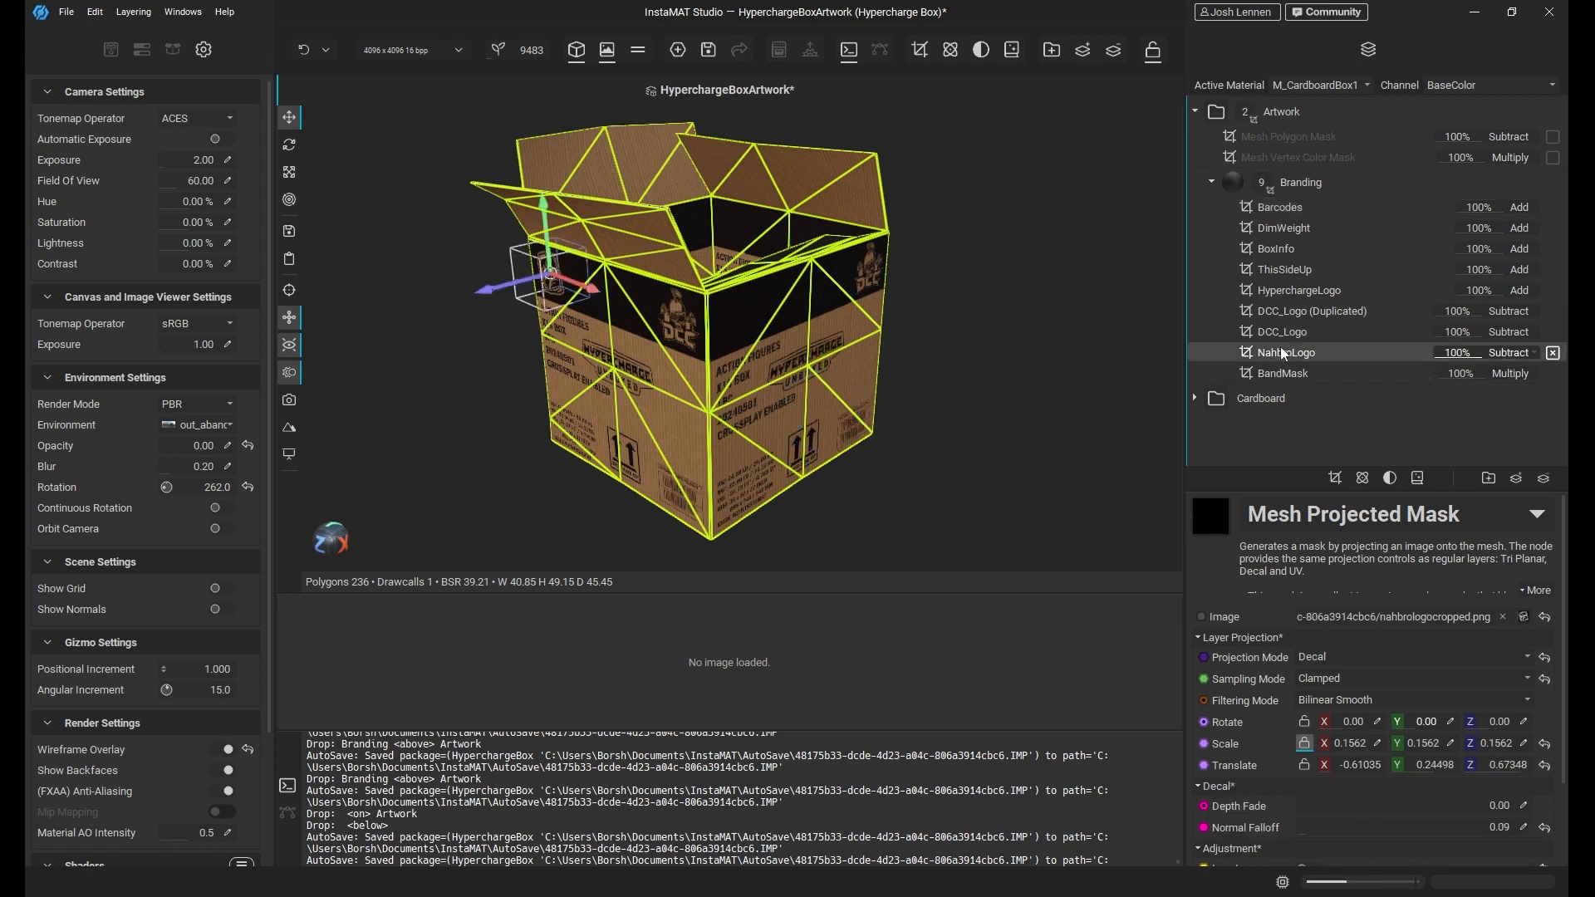
left_click(1277, 332)
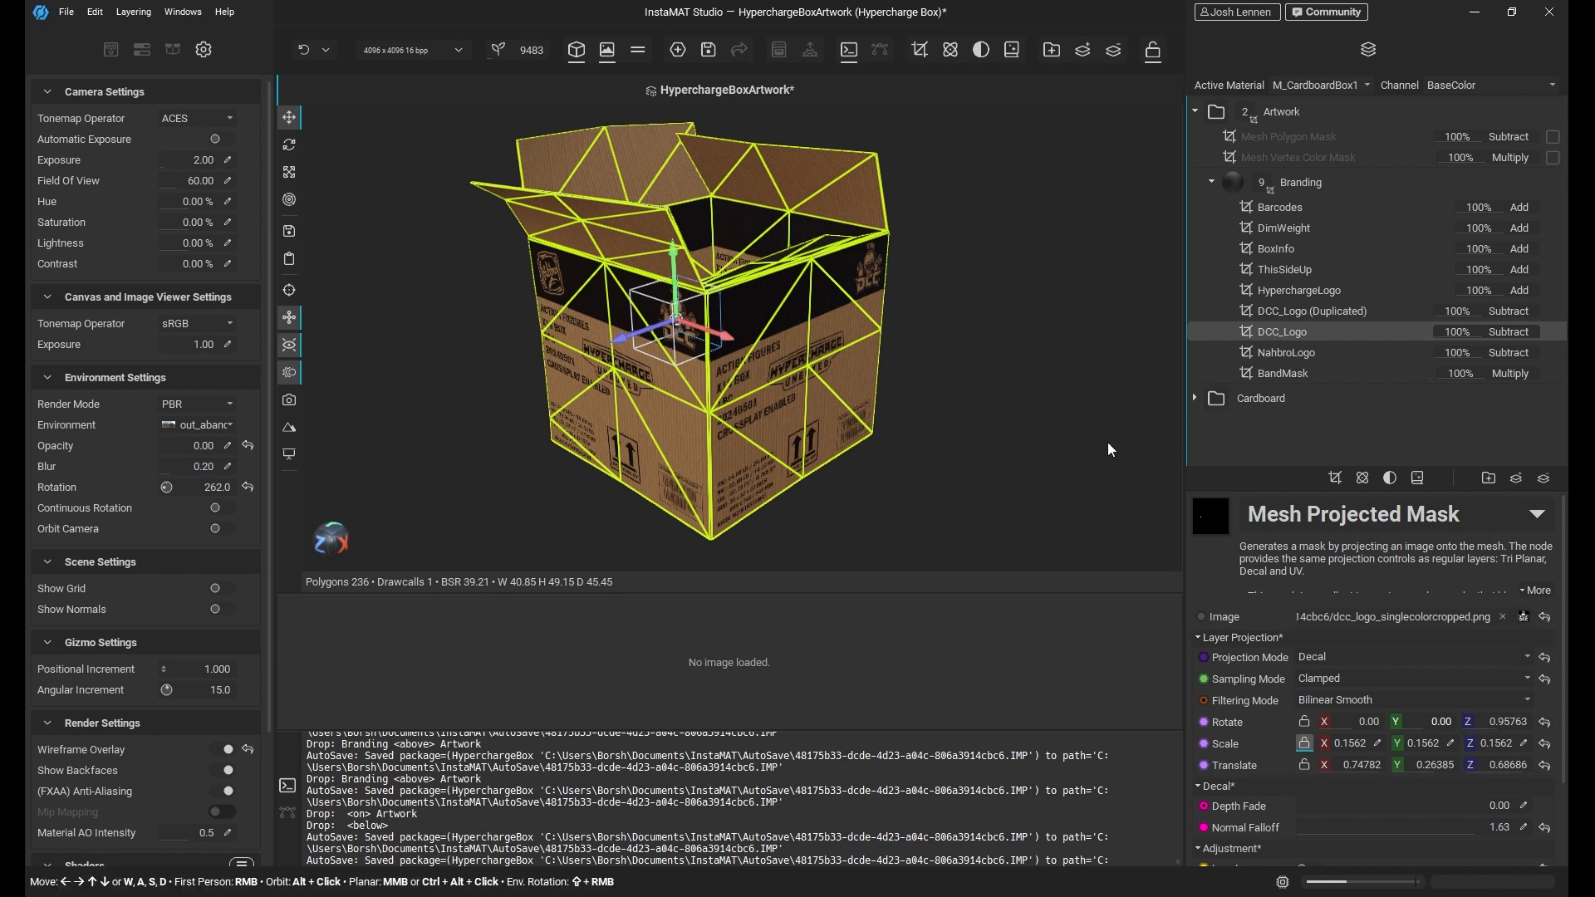
middle_click_drag(897, 363, 912, 354)
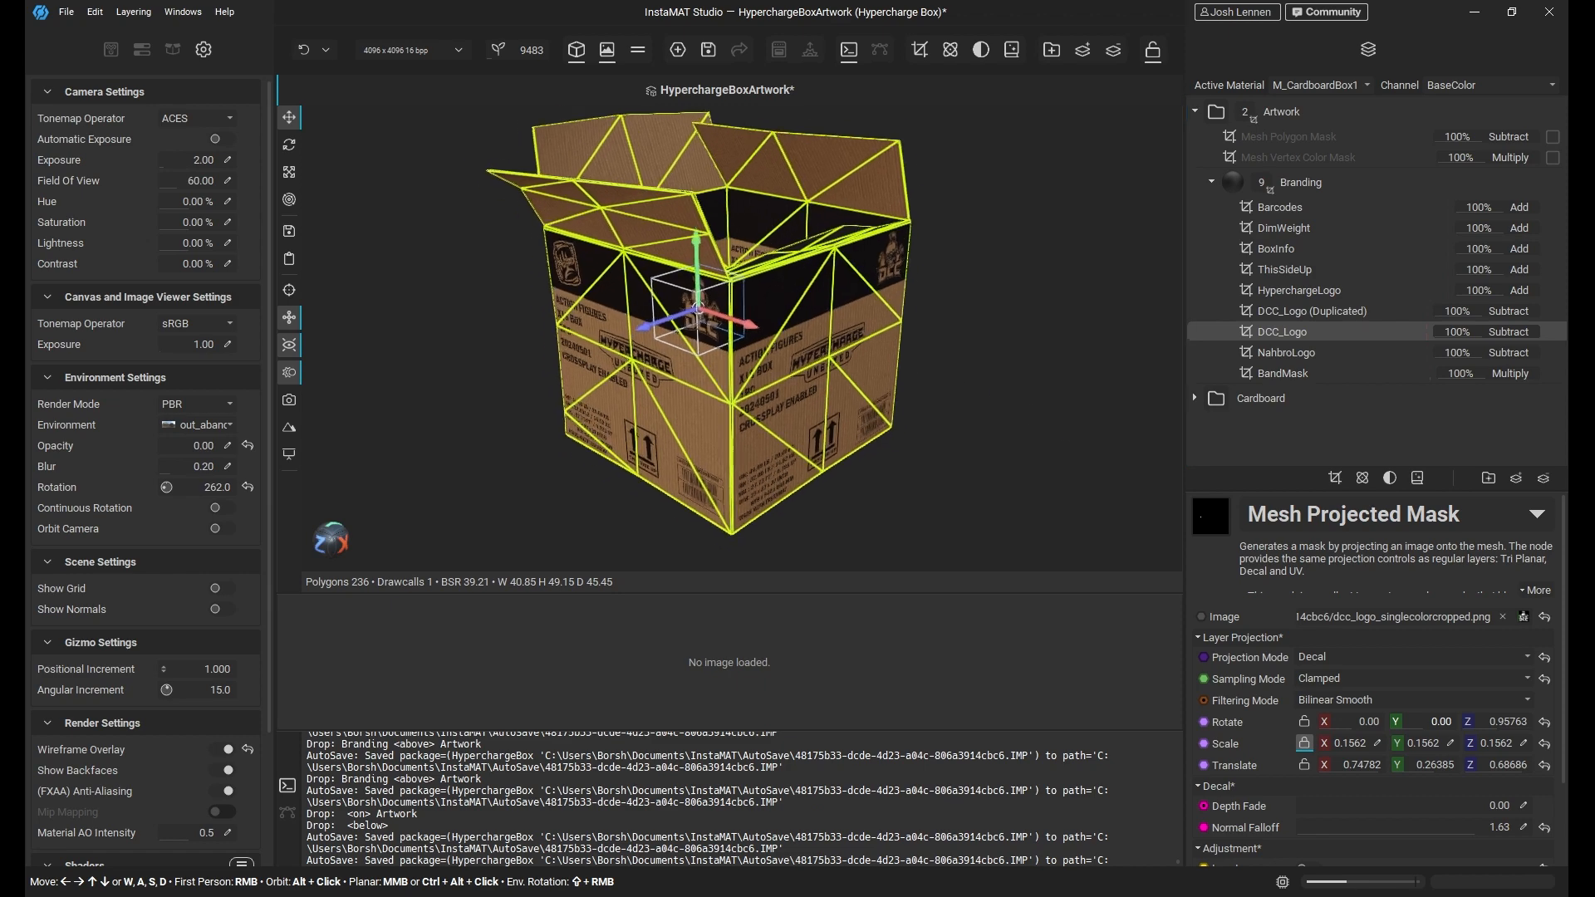
scroll(910, 357, "up", 1)
left_click_drag(897, 374, 938, 404, "alt")
left_click_drag(729, 402, 826, 456, "alt")
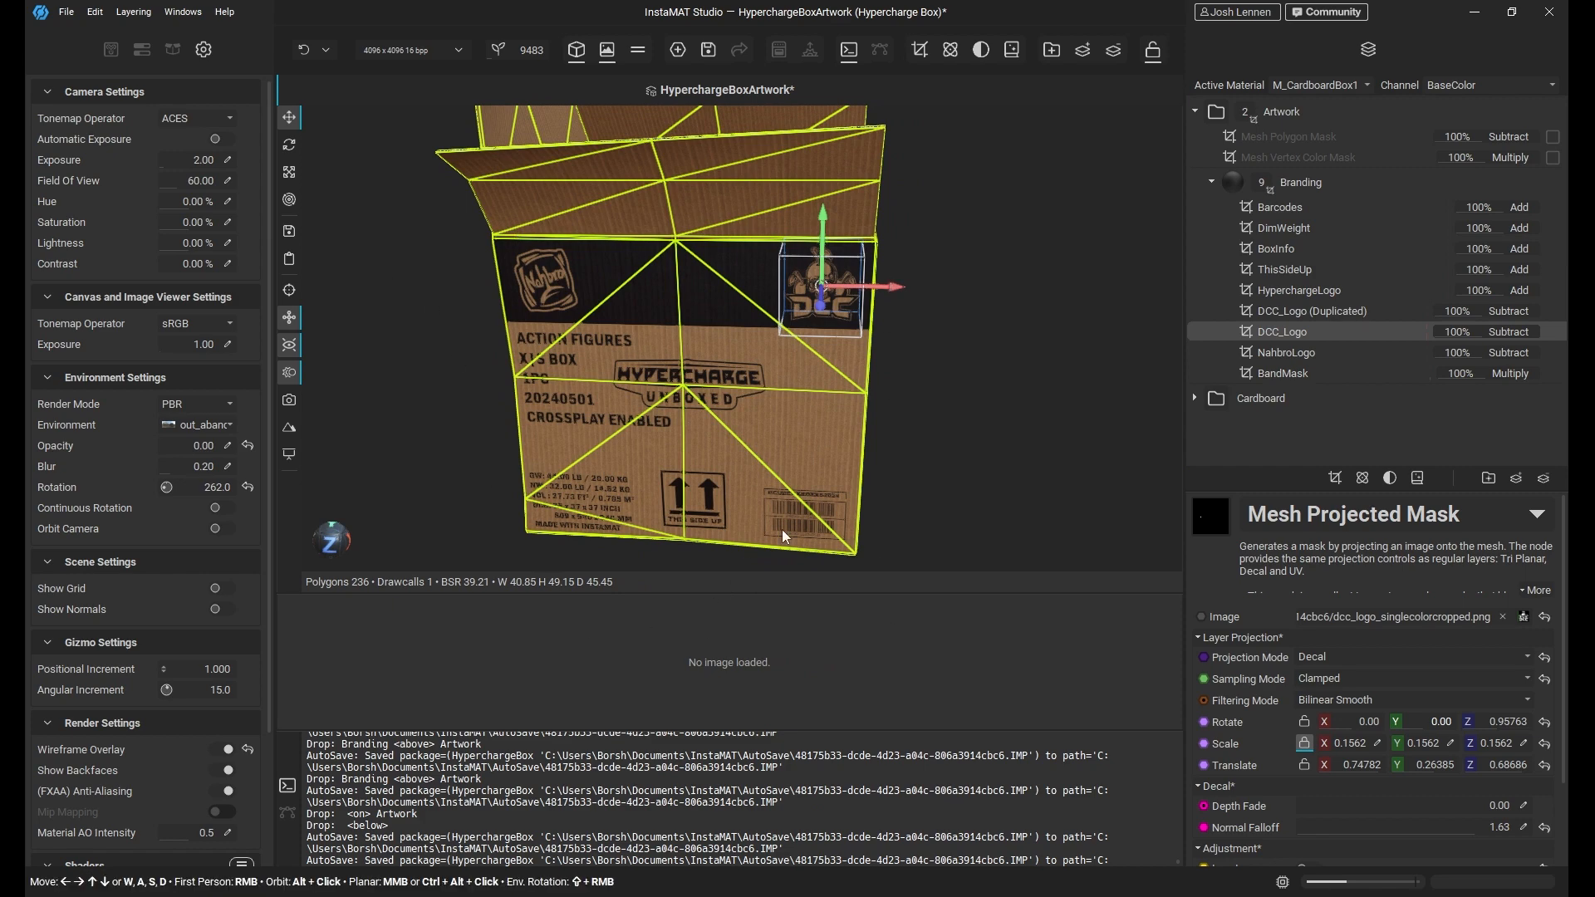
left_click_drag(1017, 369, 748, 475, "alt")
left_click_drag(985, 394, 779, 469, "alt")
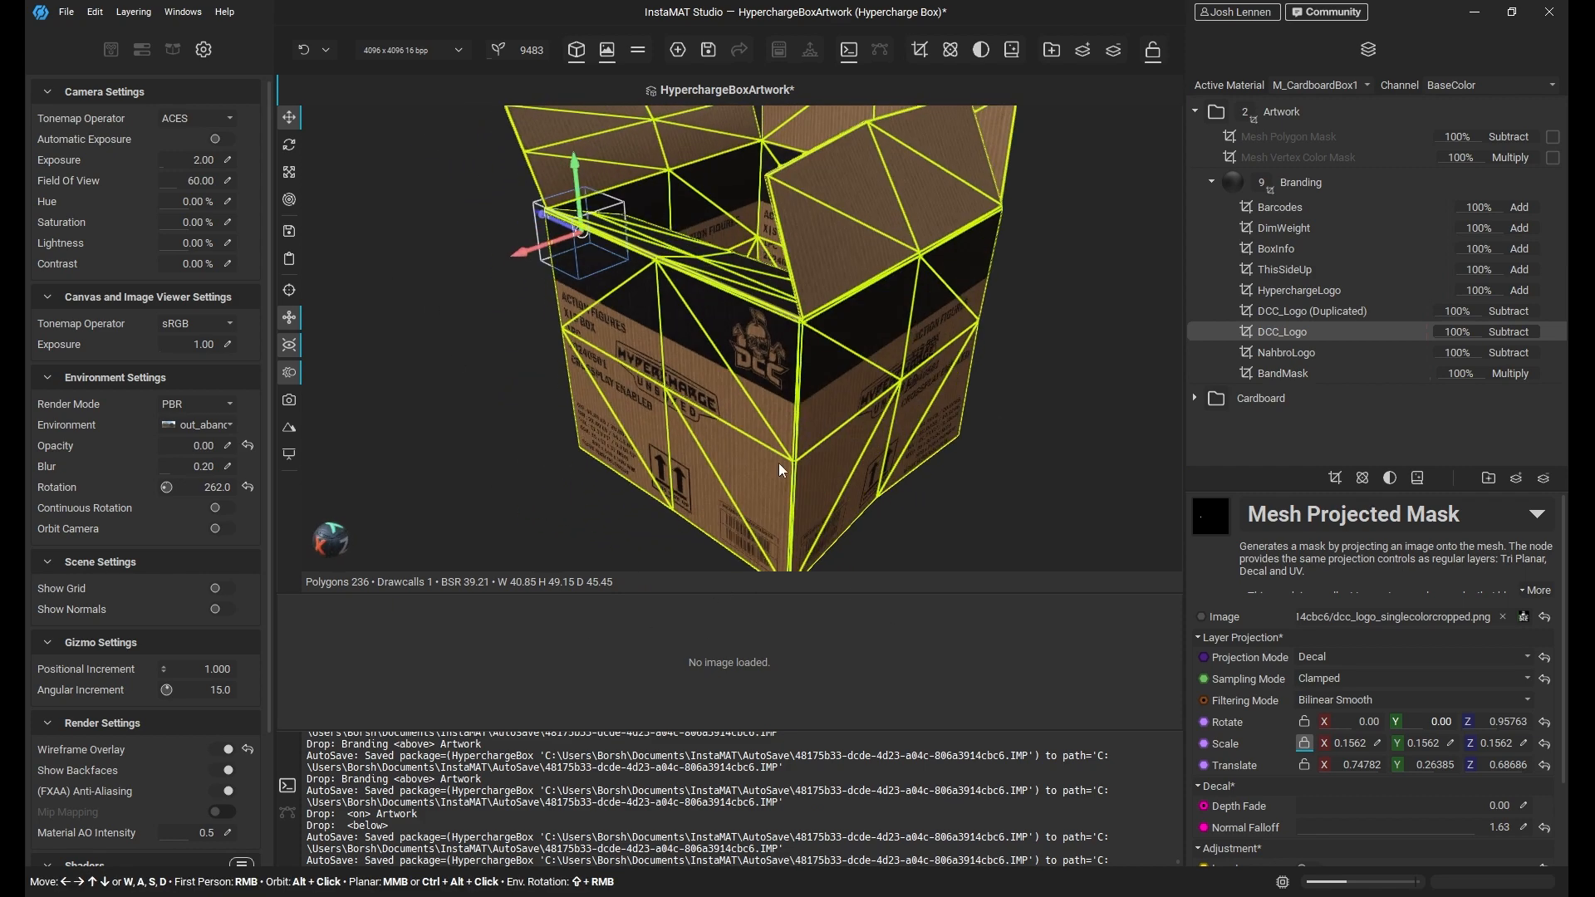
left_click_drag(818, 399, 995, 403, "alt")
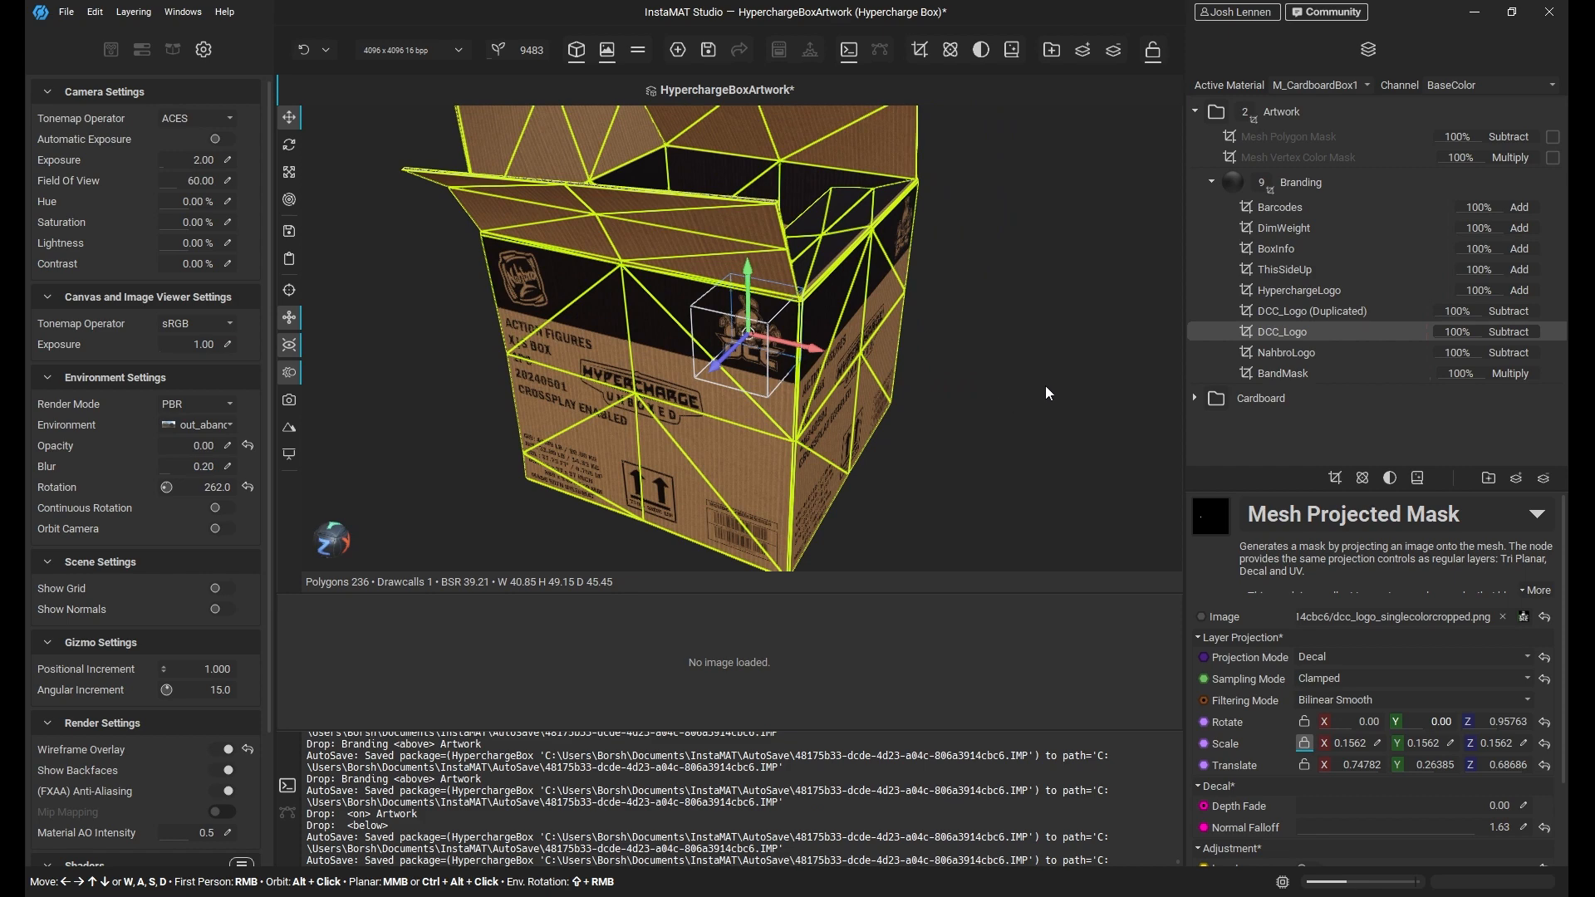
Review the Artwork group's Mesh Vertex Color Mask settings and the Branding layer, checking the artwork across the box.
left_click(1314, 161)
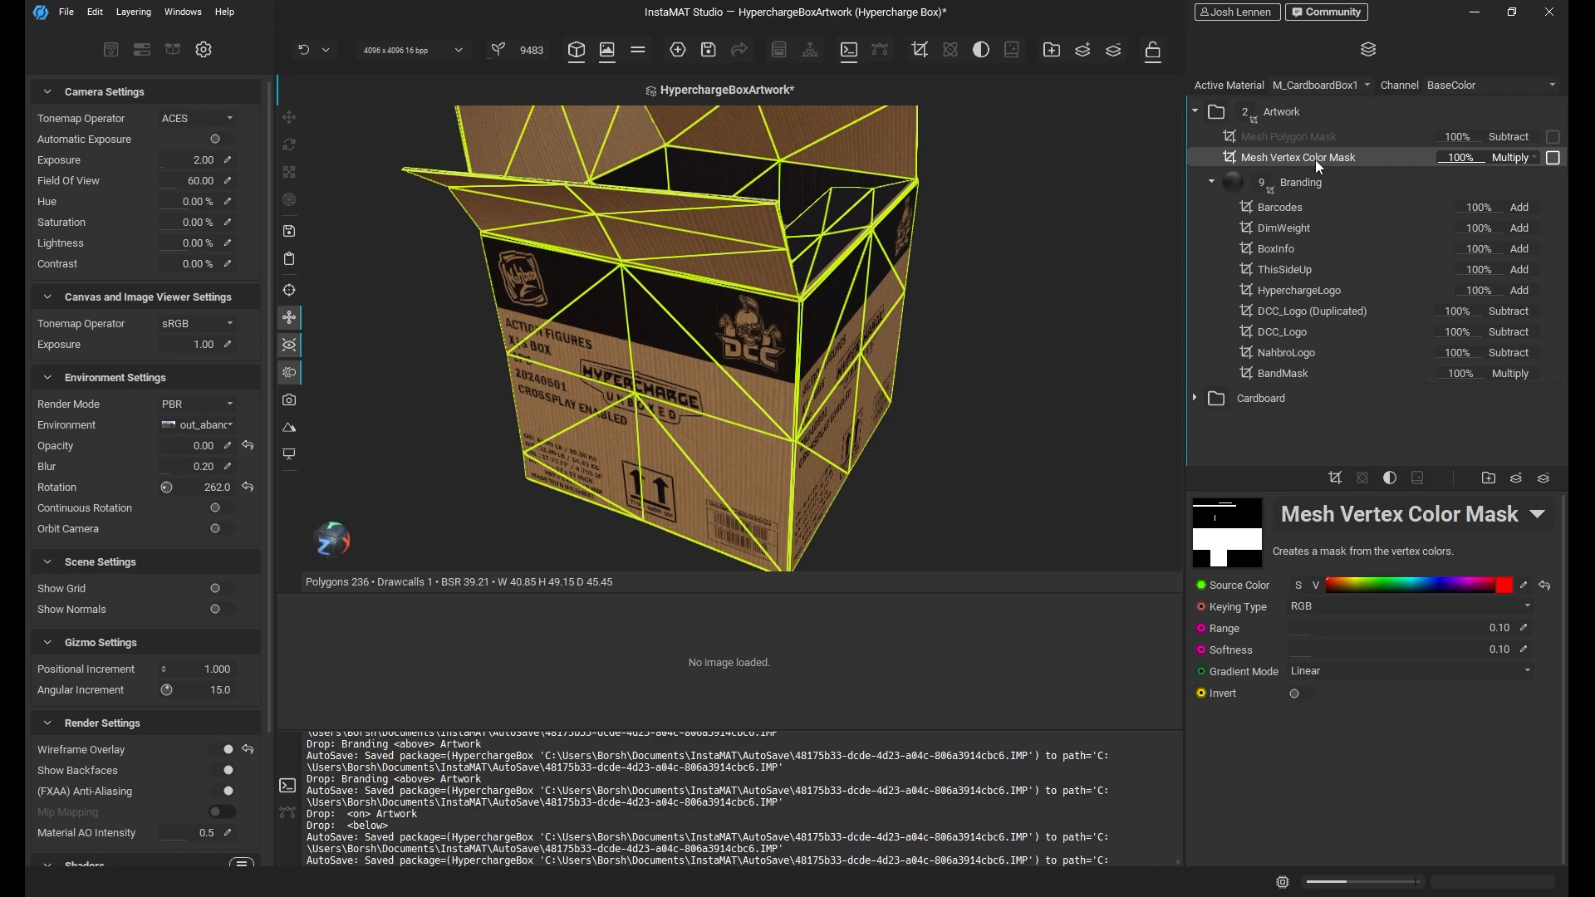
left_click_drag(1314, 159, 1312, 202)
left_click(1319, 181)
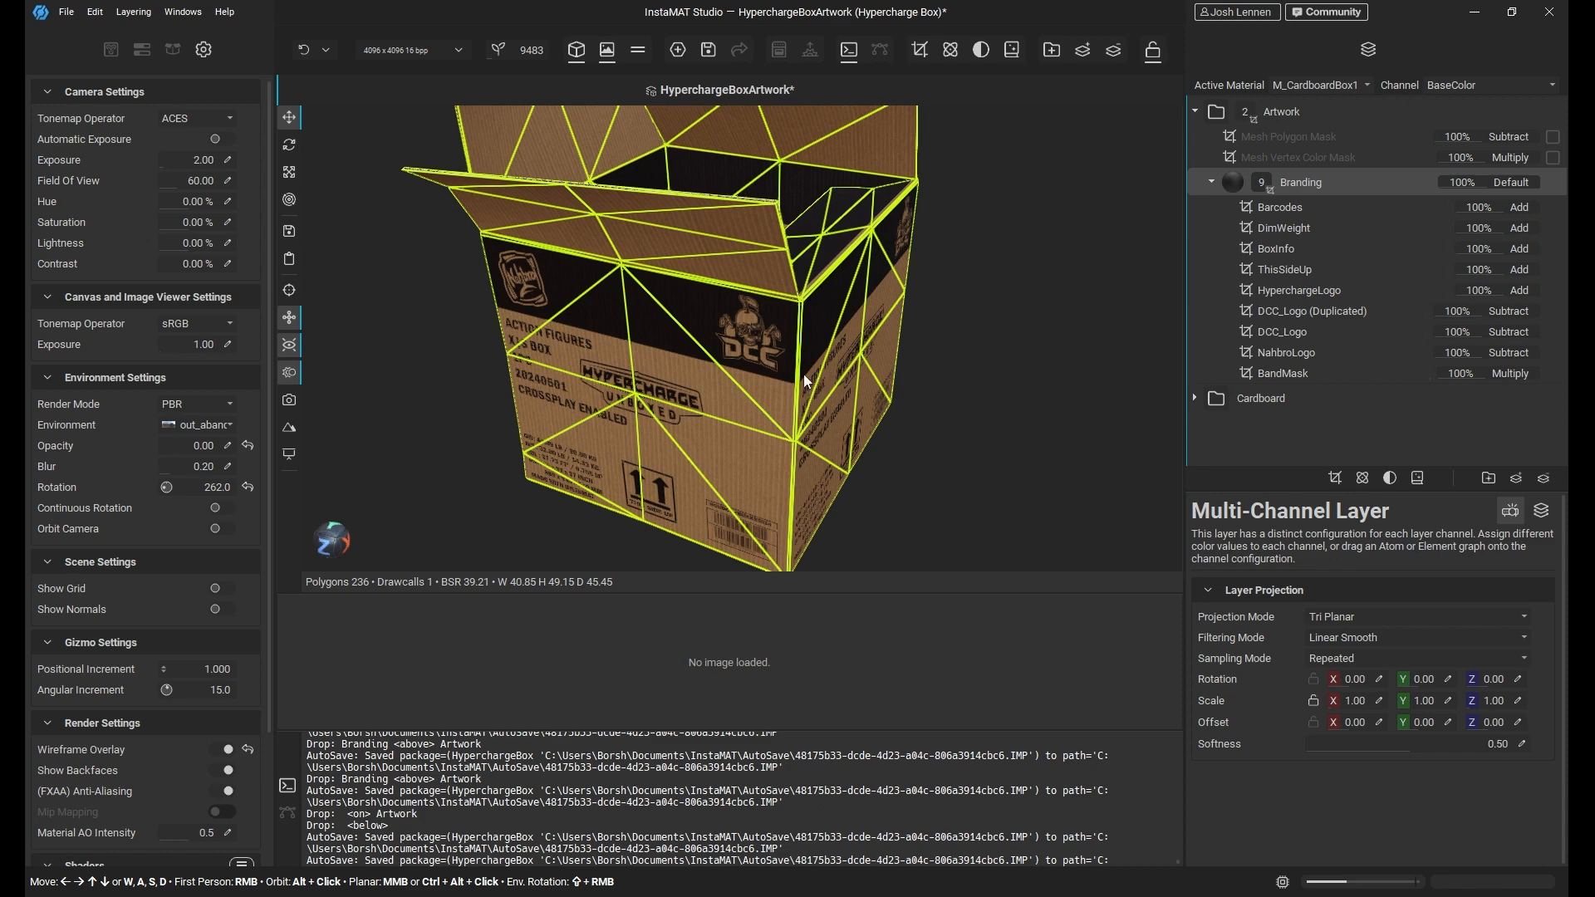
scroll(852, 281, "down", 2)
left_click_drag(853, 287, 809, 297, "alt")
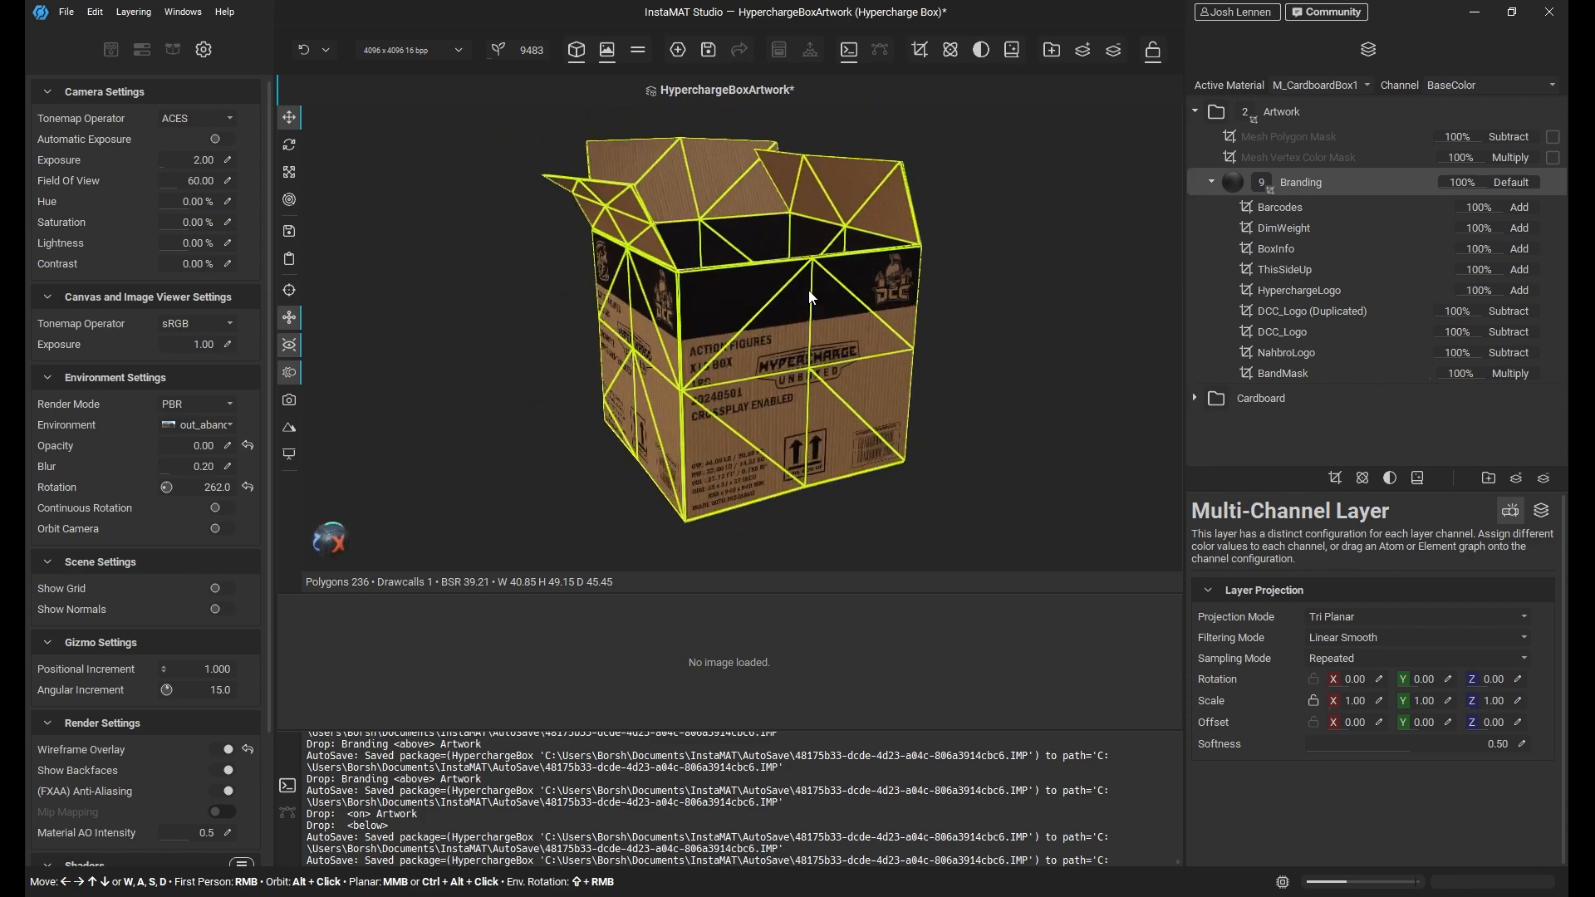